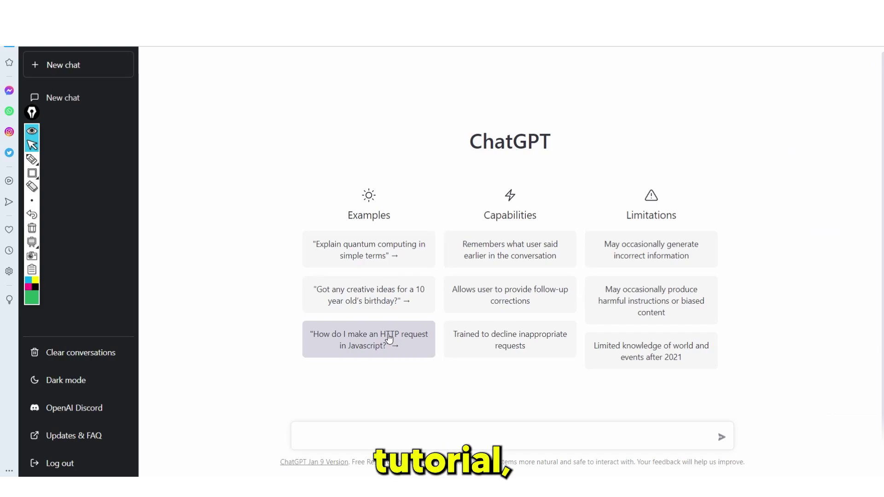
Step: Switch the chat page to dark mode and move the annotation toolbar up beside the new chat option
click(84, 387)
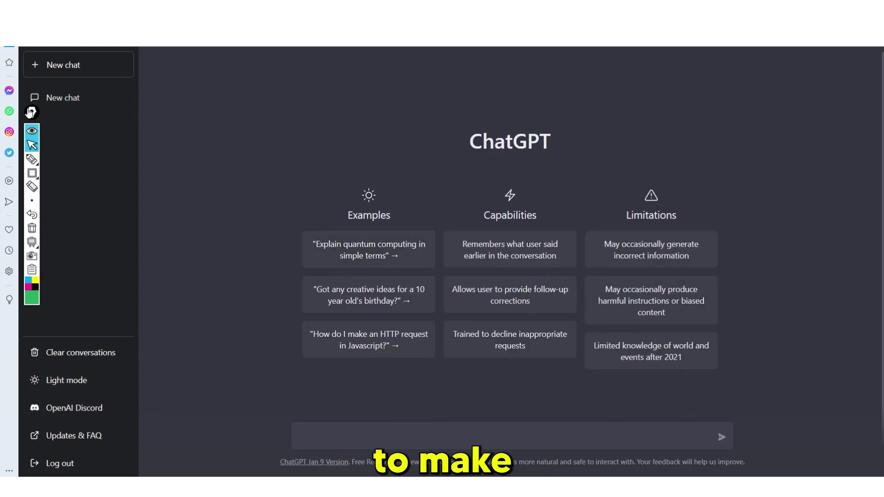
drag(31, 113, 39, 75)
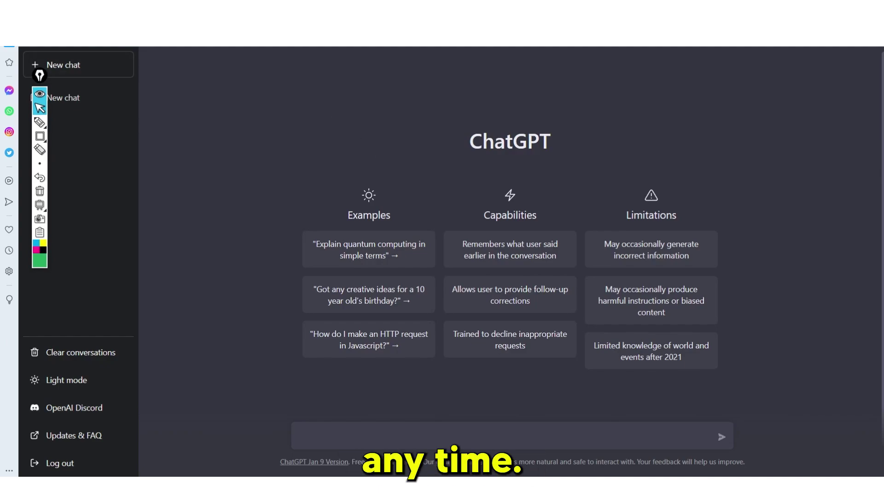
Step: Begin the prompt with "Write an outline for an ebook guide that helps beginners improve their", correcting the misspelled word
click(483, 439)
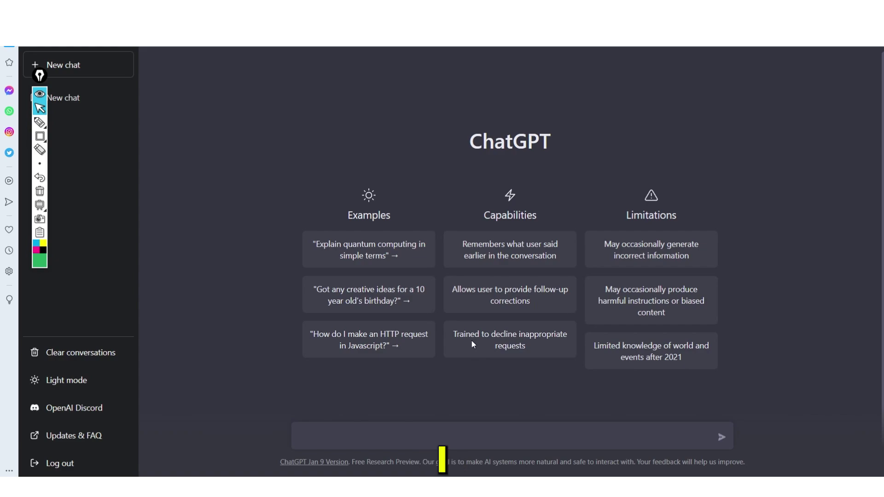
text(r)
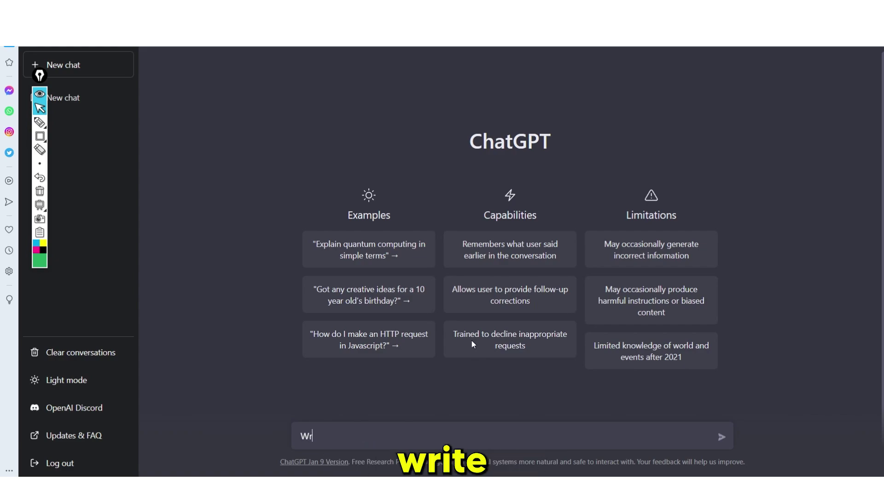
text(ite an outline fo)
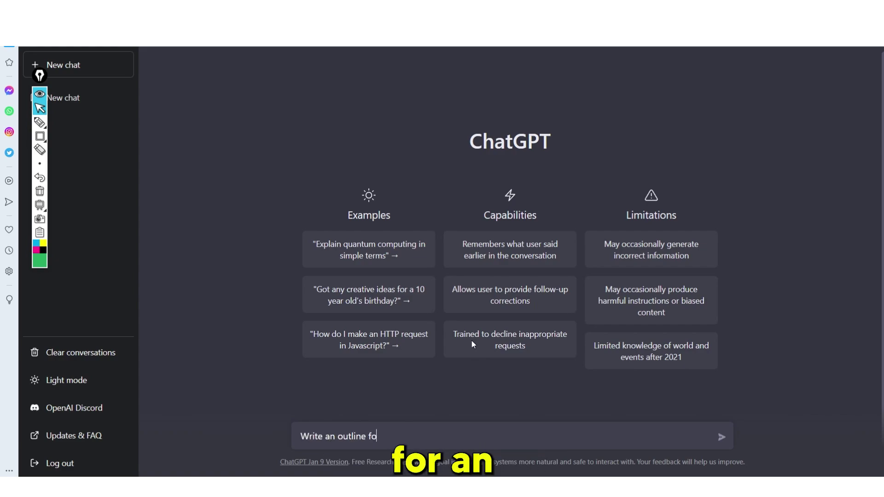
text(r an ebook guide that)
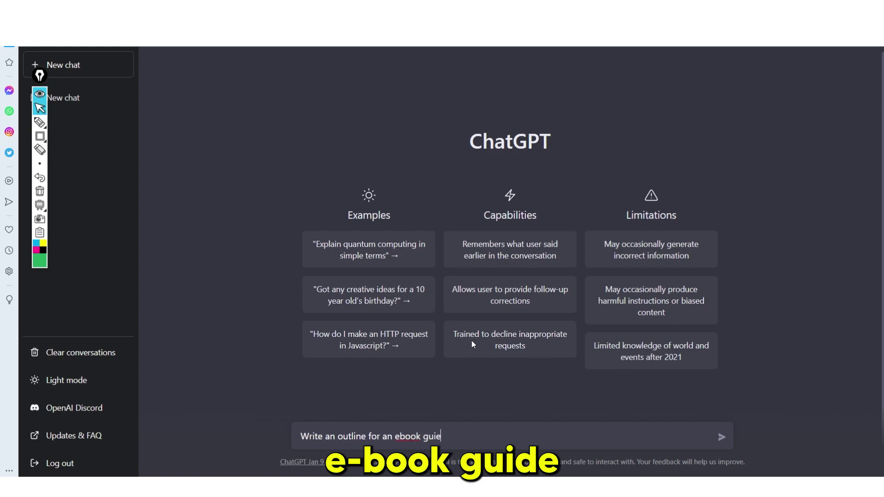
text( helps beginners i)
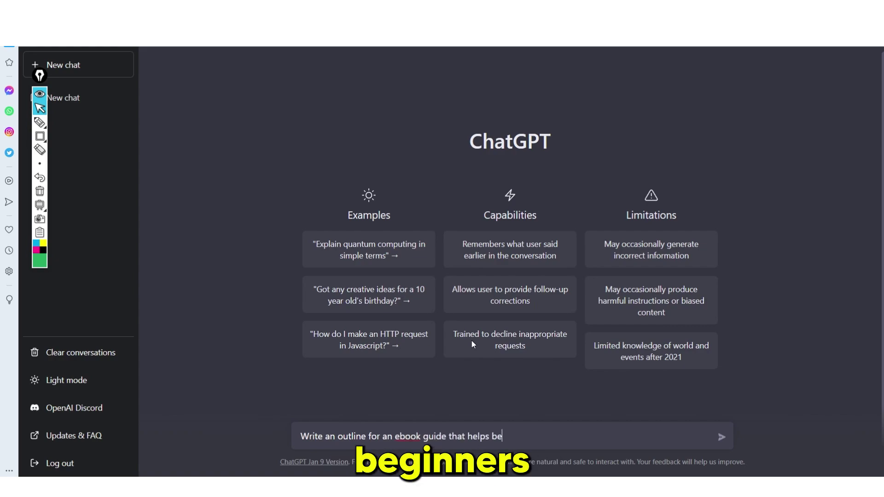
text(mrpove their)
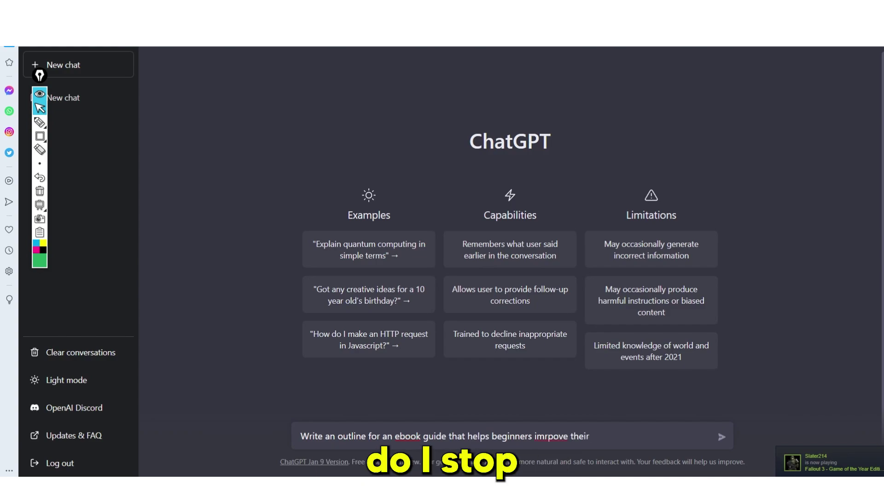
click(780, 488)
right_click(548, 436)
click(567, 304)
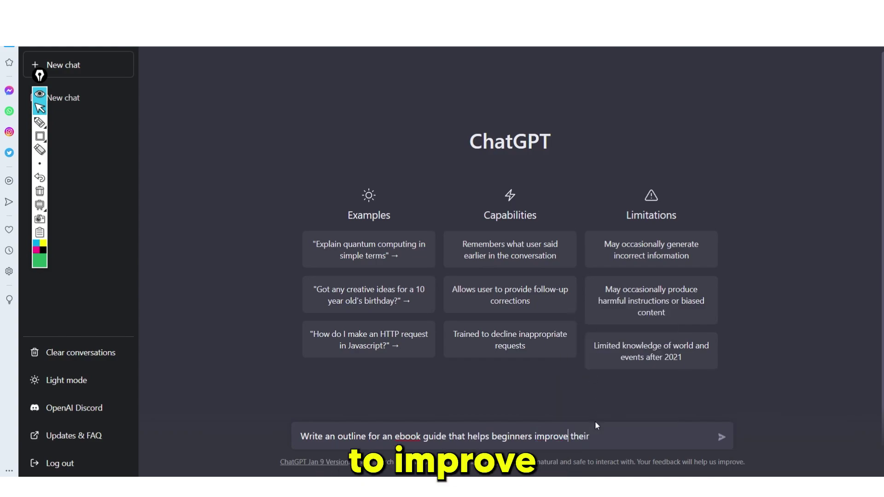
Step: Finish the prompt with "email marketing" and submit it
text(email mark)
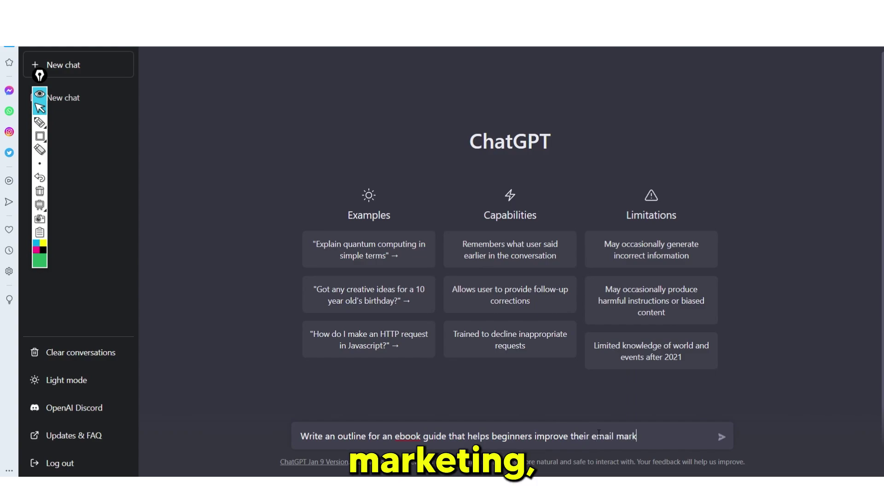
text(etinjg)
key(BackSpace)
key(BackSpace)
key(BackSpace)
text(g)
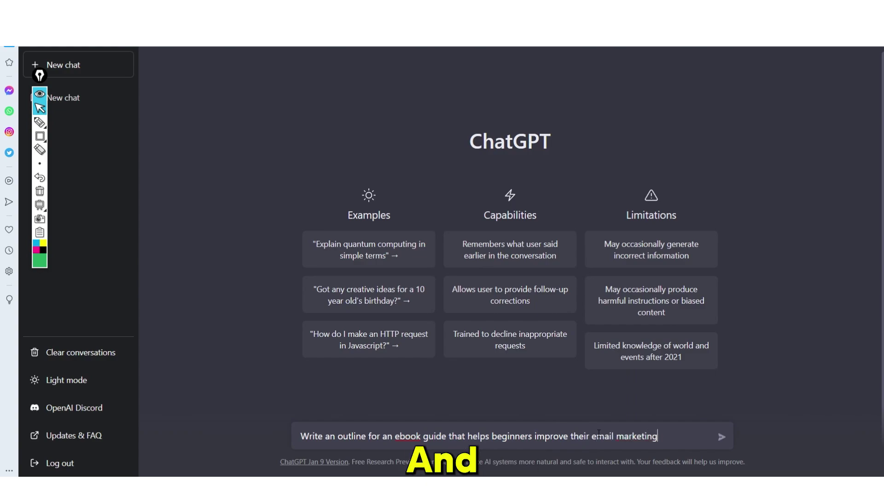
key(Return)
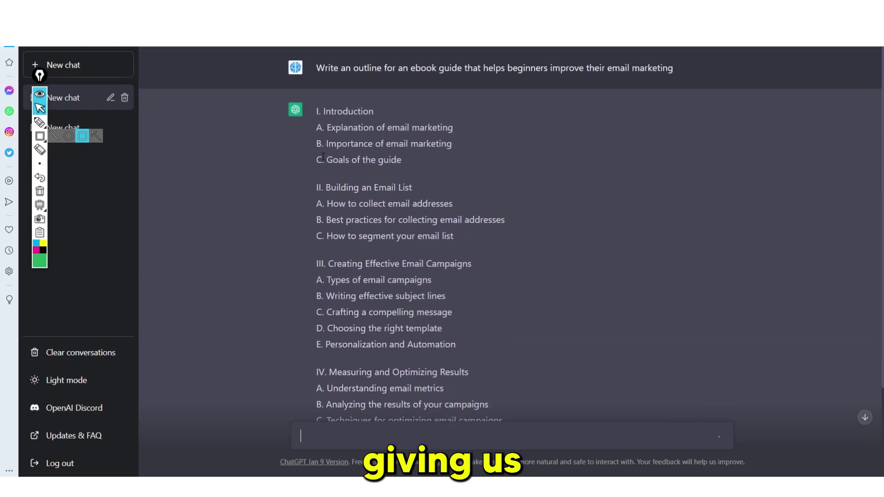
Step: Review the generated ebook outline from the introduction through to the conclusion
drag(323, 113, 413, 237)
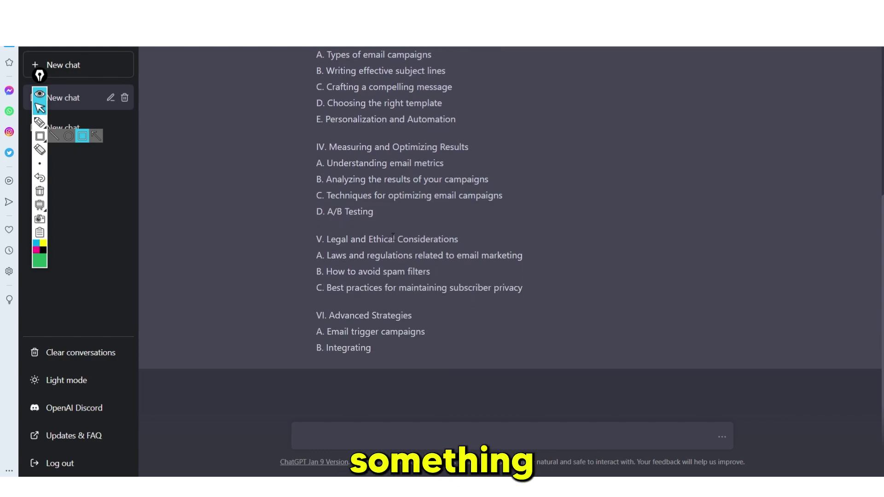
scroll(341, 201, up, 5)
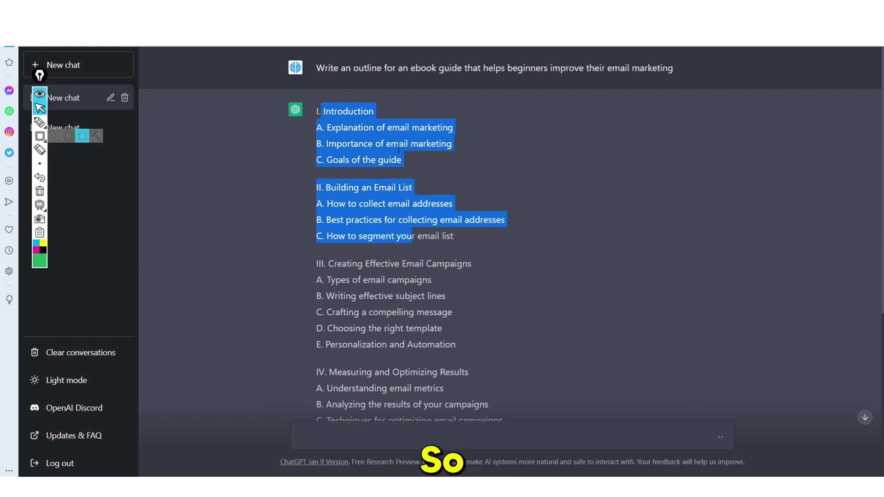
scroll(400, 142, down, 7)
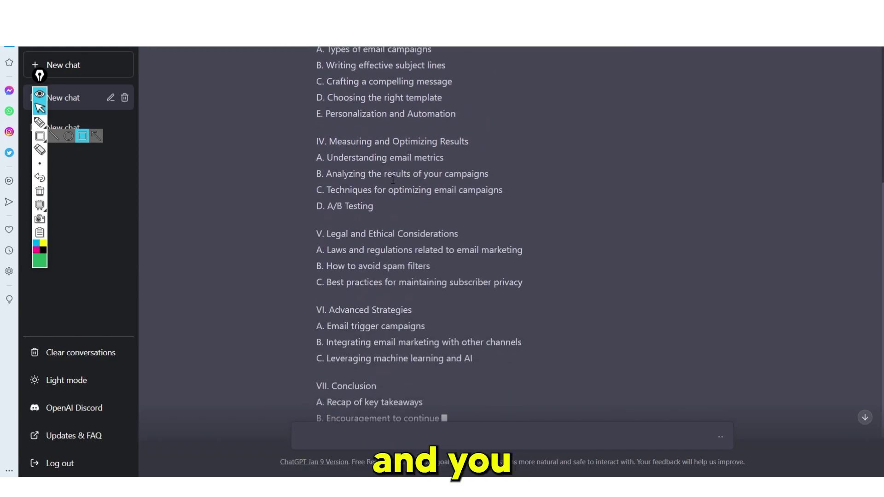
scroll(408, 206, up, 10)
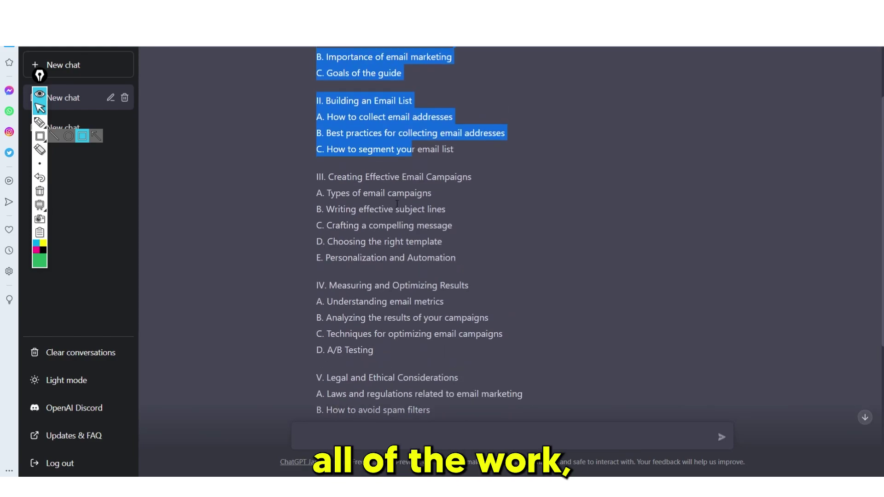
click(335, 114)
scroll(336, 115, down, 9)
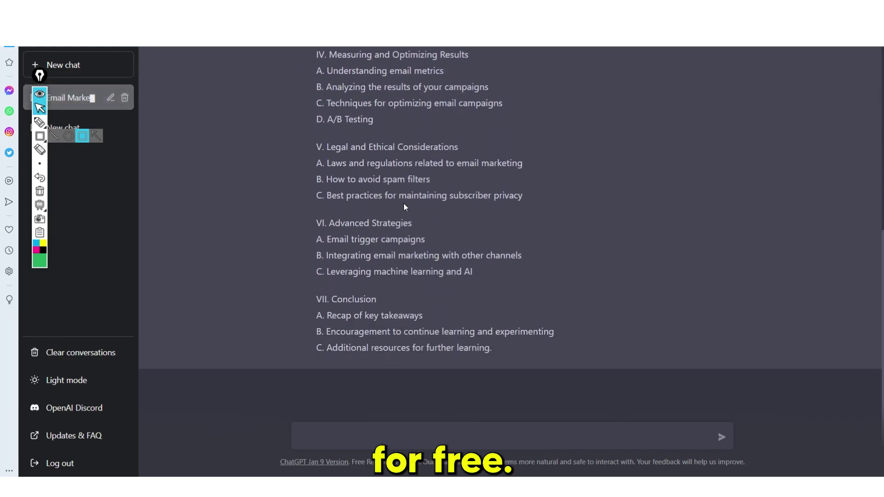
scroll(381, 181, up, 6)
scroll(380, 181, up, 2)
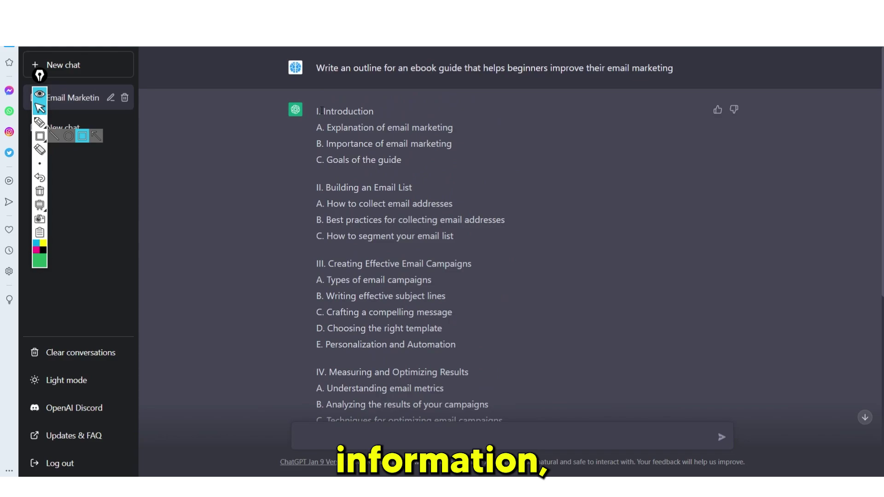
Step: Copy the entire generated outline, from the Introduction heading to the last item under Conclusion
drag(318, 114, 490, 349)
scroll(436, 326, down, 7)
right_click(417, 259)
click(426, 282)
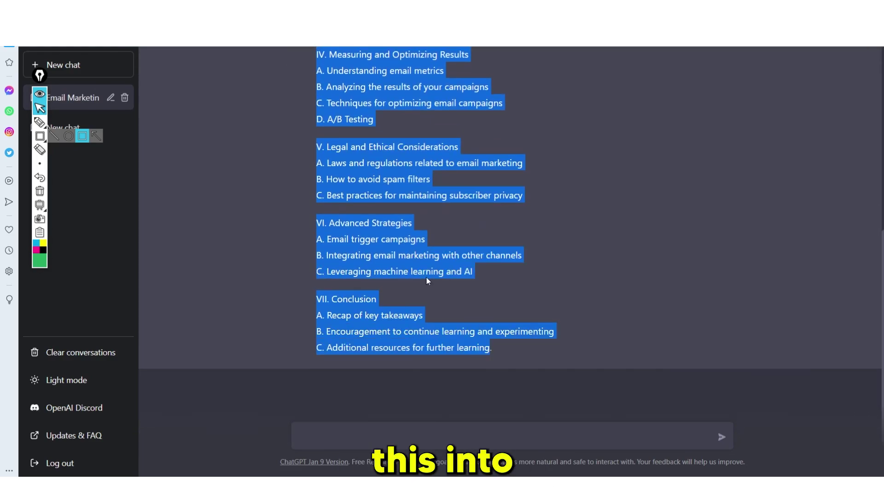
Step: Try pasting the copied outline directly into the Word document, and clear the page
scroll(392, 231, up, 8)
right_click(350, 144)
click(369, 181)
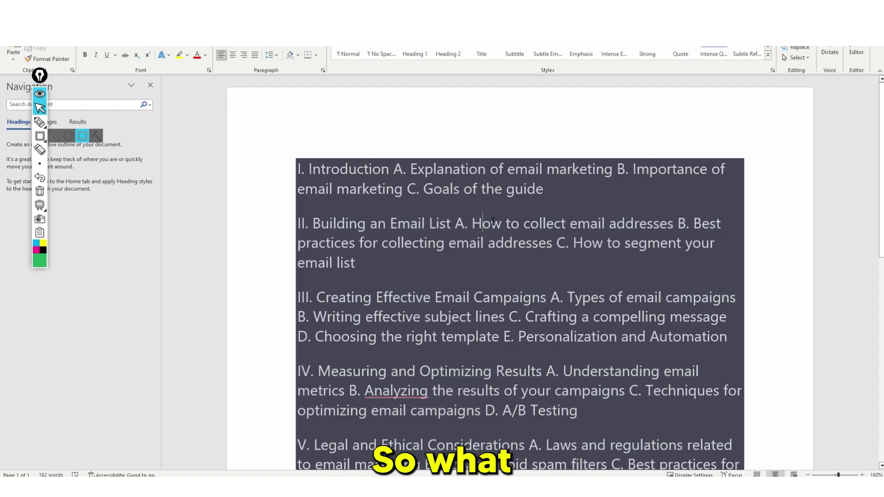
key(ctrl+a)
key(Delete)
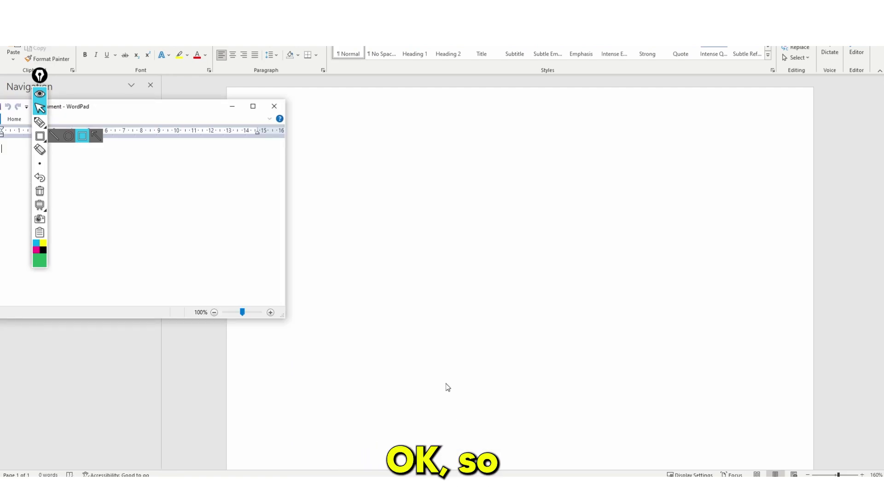
Step: Paste the copied outline into the blank WordPad document and move its window over the empty Word page
key(ctrl+v)
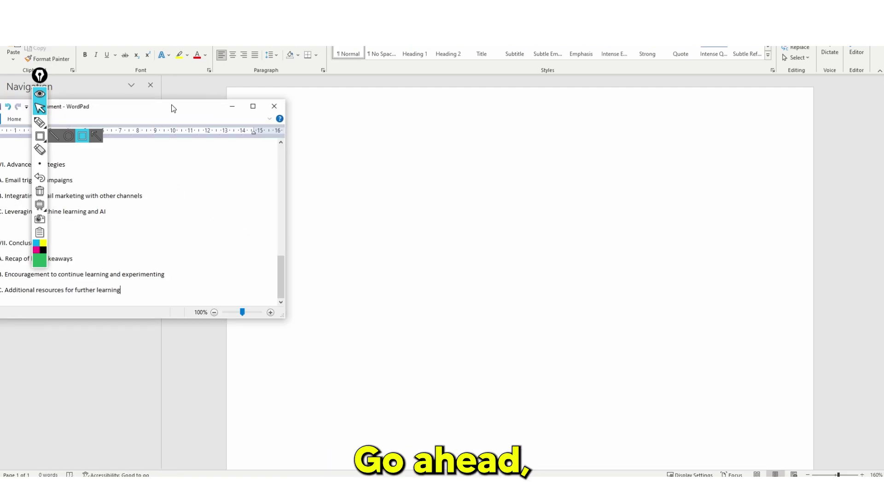
drag(173, 108, 517, 100)
scroll(396, 189, up, 10)
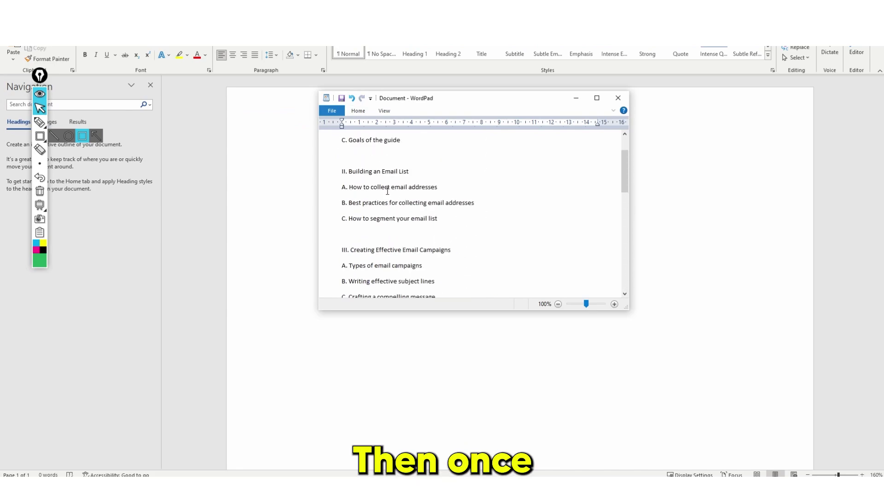
Step: Copy the whole outline from WordPad and paste it into the empty Word document
scroll(387, 191, up, 3)
key(ctrl+a)
key(ctrl+c)
click(297, 198)
key(ctrl+v)
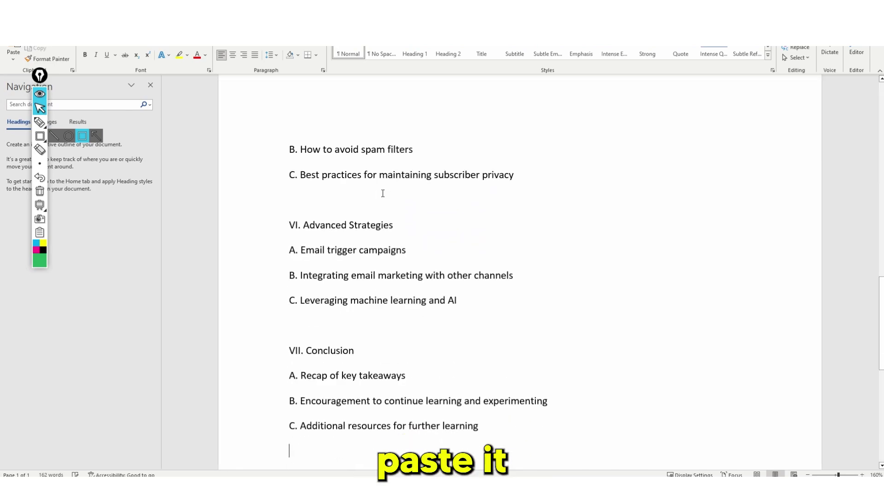
Step: Make the section headings "I. Introduction" and "II. Building an Email List" bold
middle_click(438, 368)
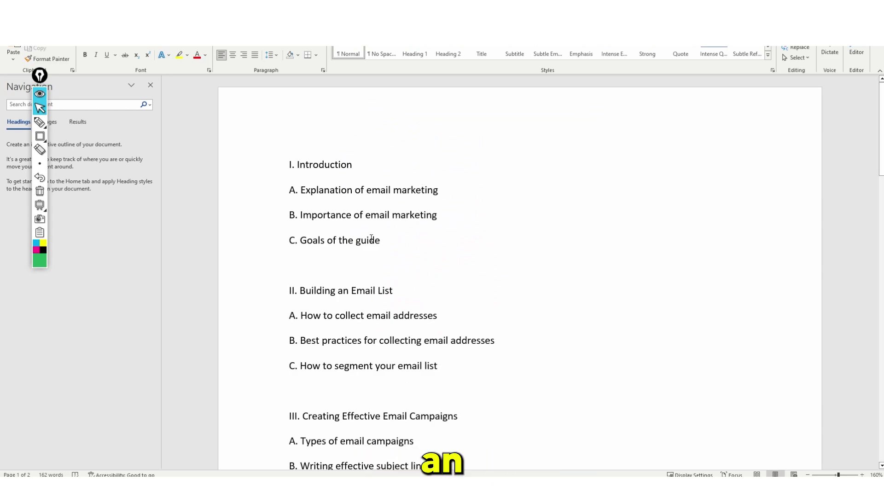
scroll(371, 238, down, 3)
scroll(402, 253, up, 3)
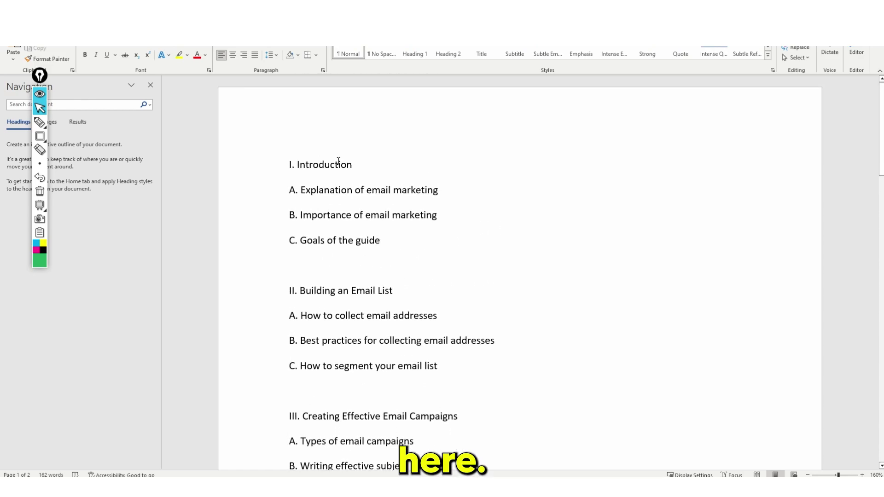
triple_click(311, 171)
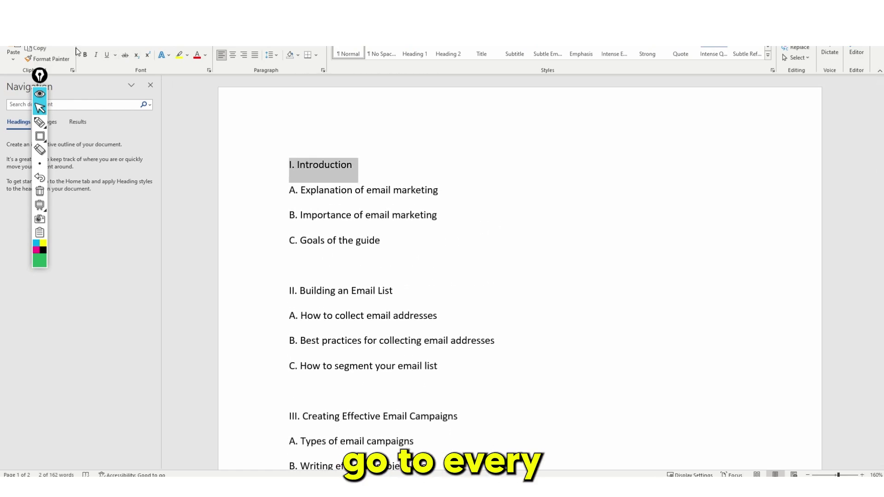
key(ctrl+b)
click(263, 292)
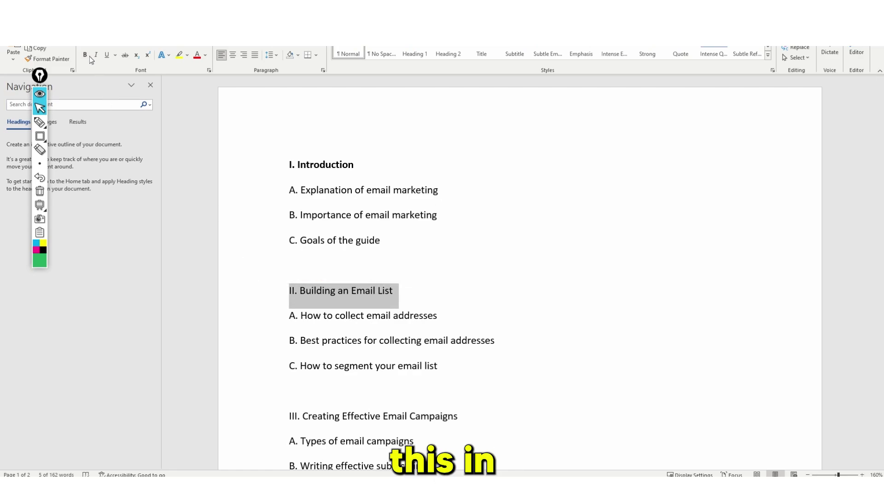
key(ctrl+b)
Step: Make the headings "III. Creating Effective Email Campaigns" and "IV. Measuring and Optimizing Results" bold
scroll(405, 221, down, 5)
click(422, 255)
triple_click(369, 278)
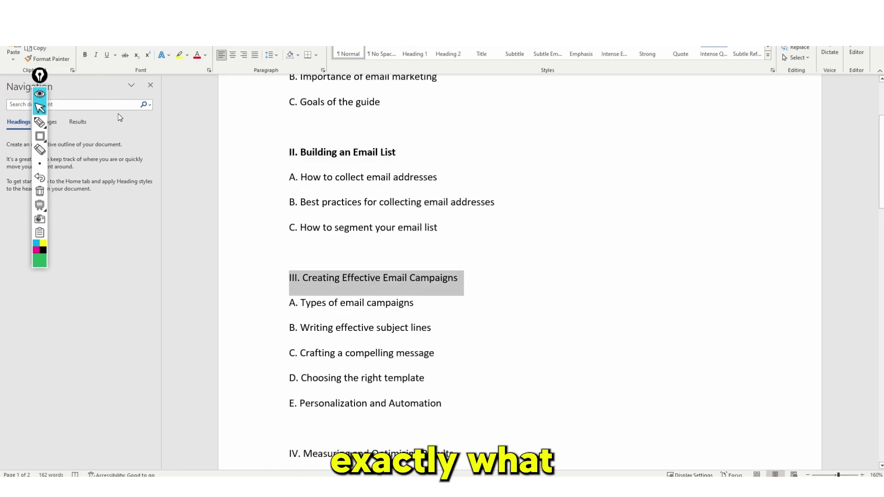
key(ctrl+b)
scroll(369, 216, down, 3)
scroll(369, 216, down, 3)
triple_click(456, 315)
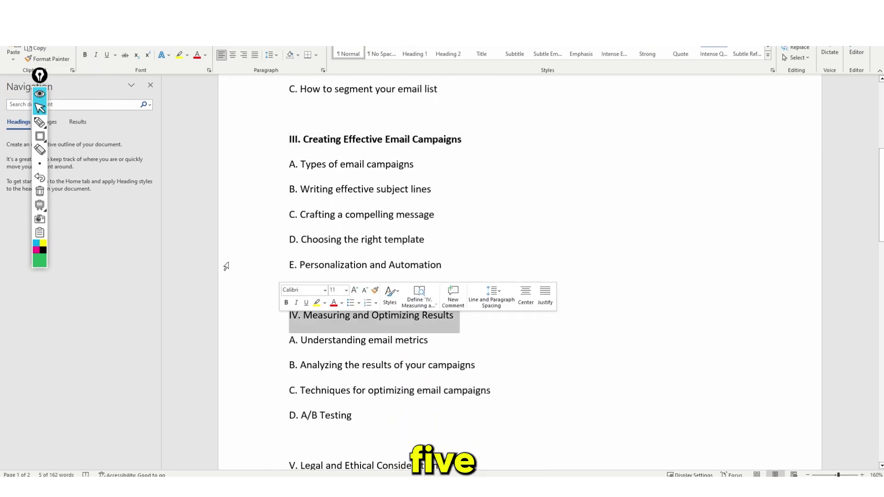
key(ctrl+b)
Step: Make the remaining headings "VI. Advanced Strategies" and "VII. Conclusion" bold
scroll(305, 198, up, 6)
scroll(305, 198, up, 5)
scroll(322, 185, down, 4)
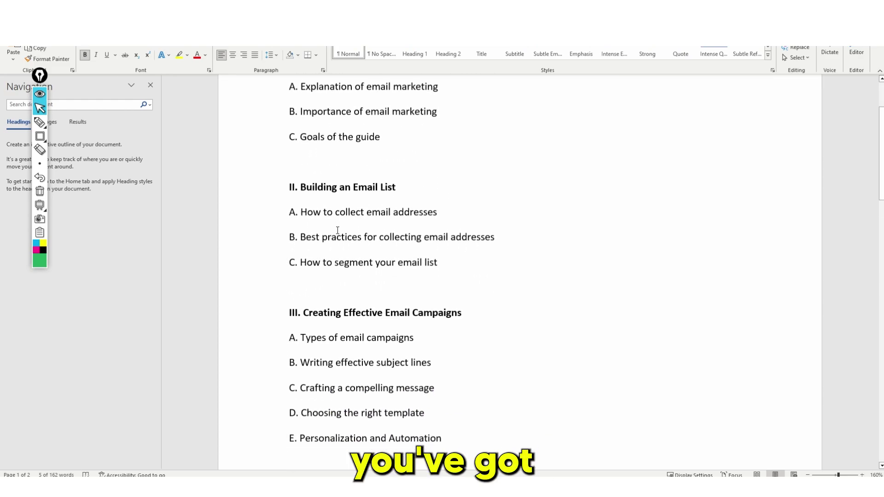
scroll(364, 231, down, 8)
click(387, 206)
scroll(385, 203, down, 9)
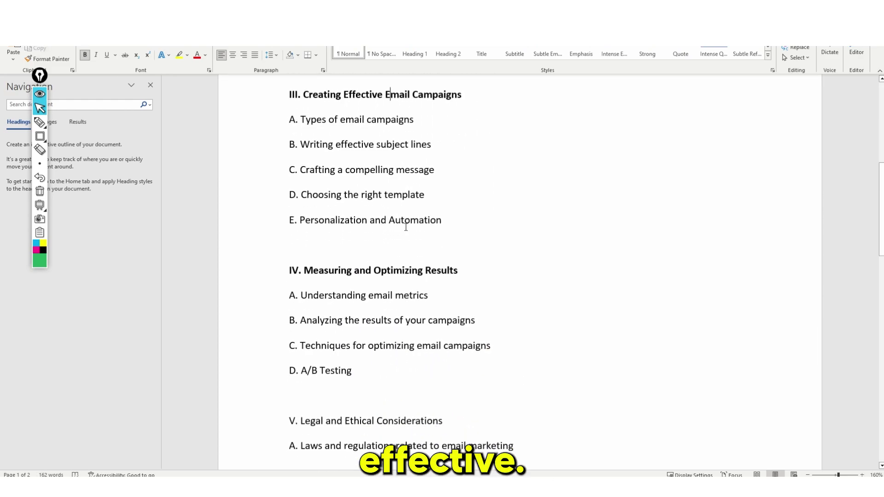
scroll(384, 181, down, 15)
drag(291, 113, 401, 134)
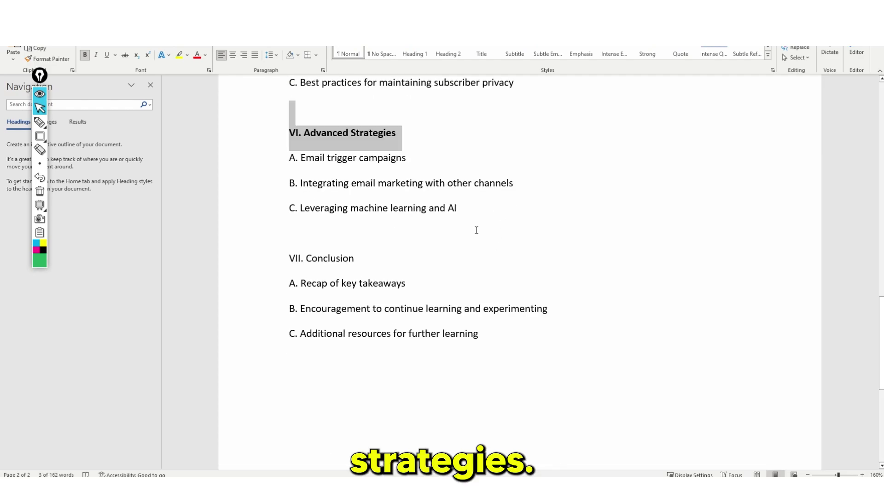
drag(382, 266, 289, 261)
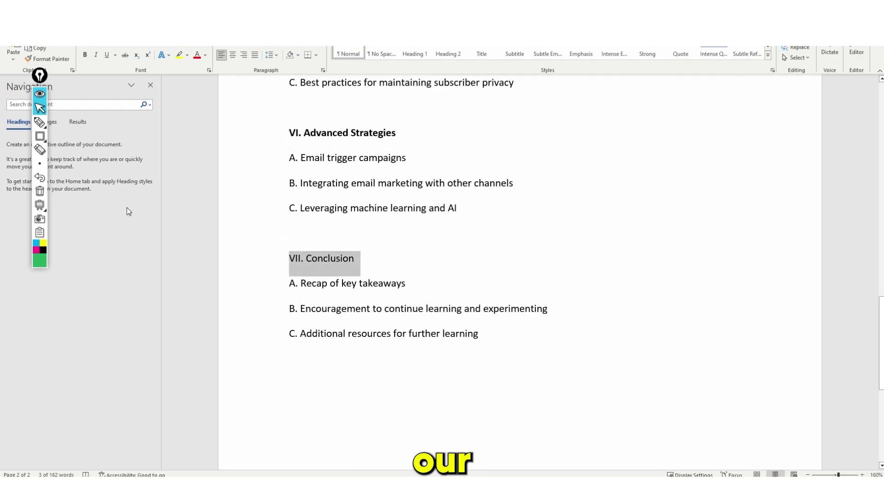
click(85, 55)
scroll(359, 235, up, 20)
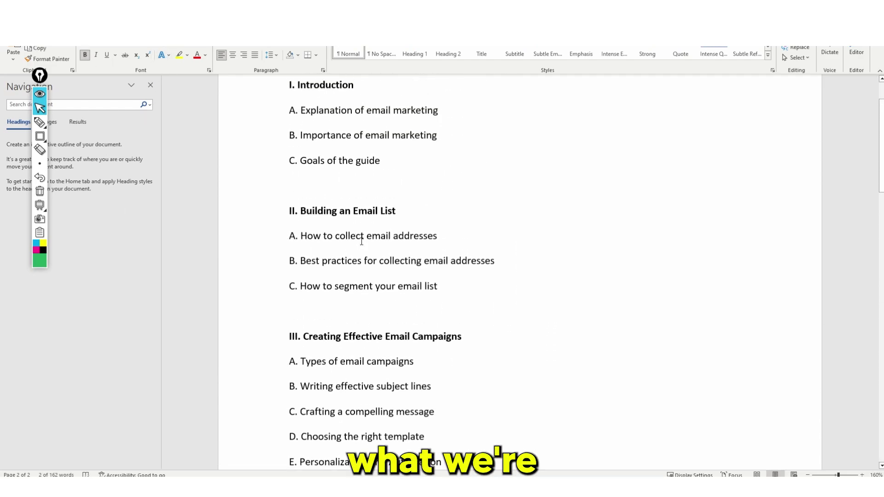
Step: Turn the lettered items under "I. Introduction" and "II. Building an Email List" into bulleted lists
scroll(364, 239, up, 2)
scroll(359, 243, down, 4)
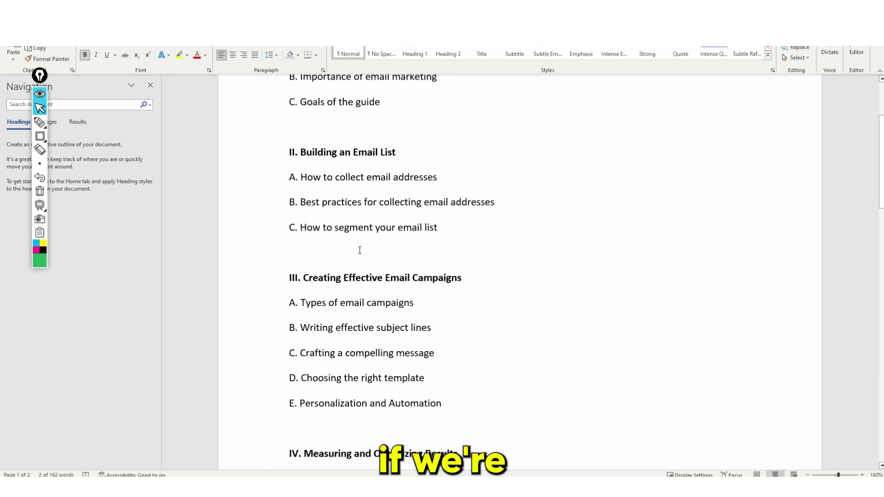
scroll(359, 249, up, 4)
drag(389, 251, 284, 191)
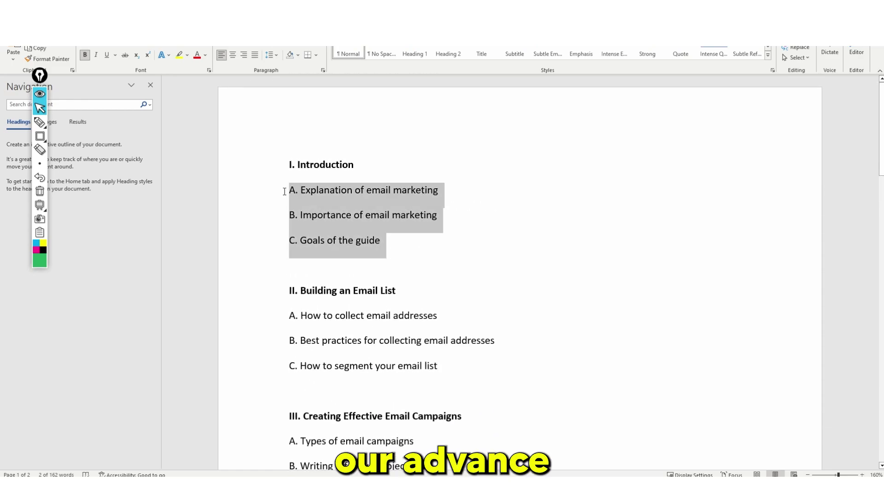
click(227, 46)
drag(464, 353, 302, 295)
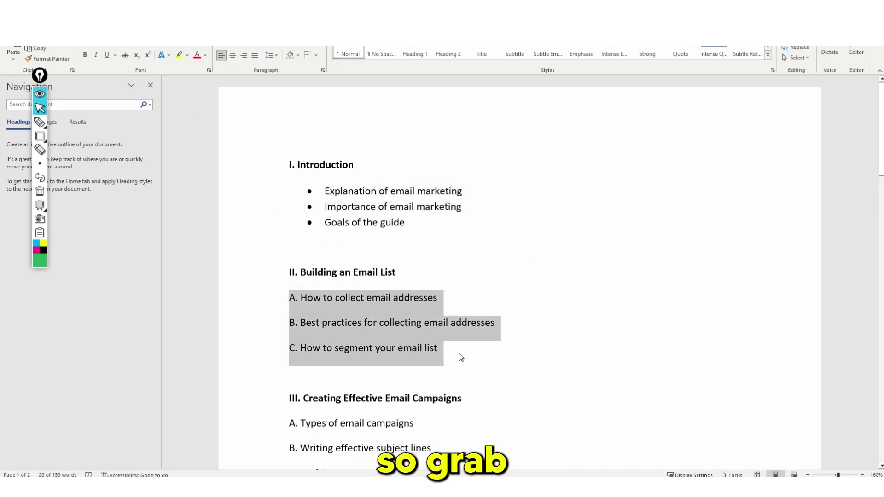
click(221, 46)
Step: Turn the lettered items under "III. Creating Effective Email Campaigns" and "IV. Measuring and Optimizing Results" into bulleted lists
scroll(451, 368, down, 3)
drag(453, 407, 290, 302)
click(221, 46)
scroll(438, 361, down, 4)
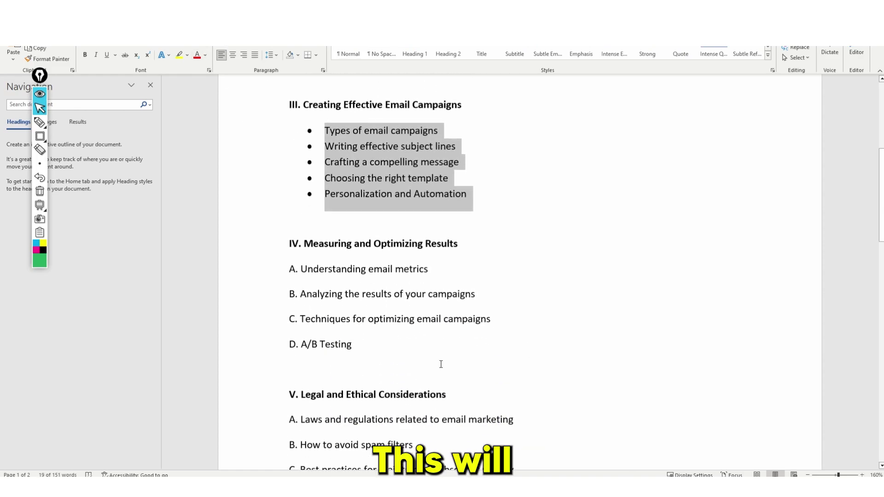
drag(355, 343, 291, 270)
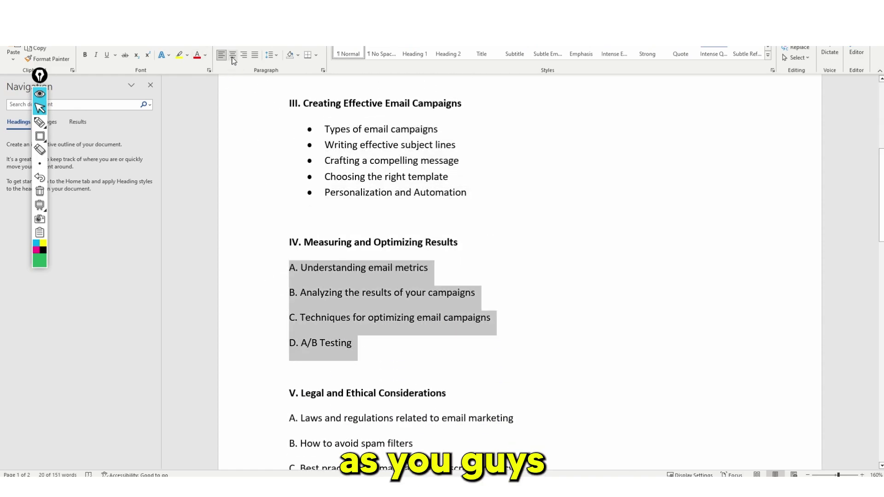
click(221, 46)
Step: Turn the lettered items under "V. Legal and Ethical Considerations" into a bulleted list
scroll(419, 286, down, 4)
drag(524, 200, 290, 148)
click(225, 46)
click(225, 47)
scroll(424, 279, down, 3)
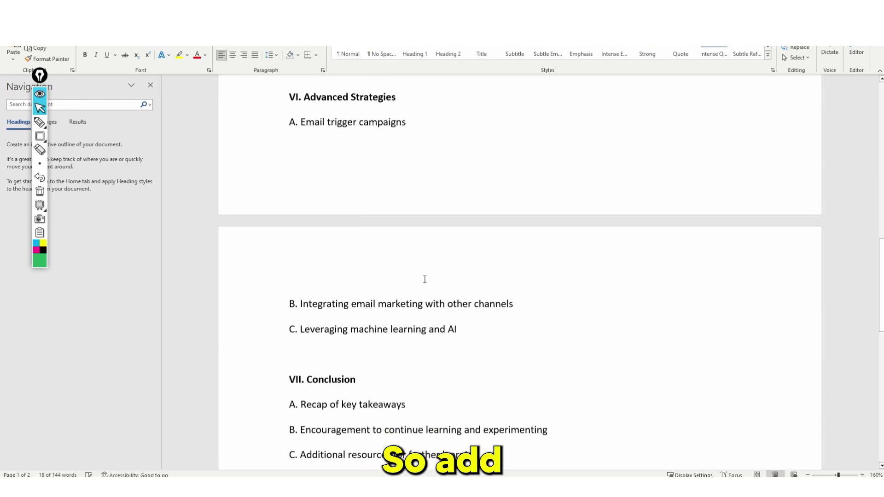
Step: Turn the lettered items under "VI. Advanced Strategies" and "VII. Conclusion" into bulleted lists
drag(478, 324, 285, 133)
click(221, 46)
scroll(479, 322, down, 3)
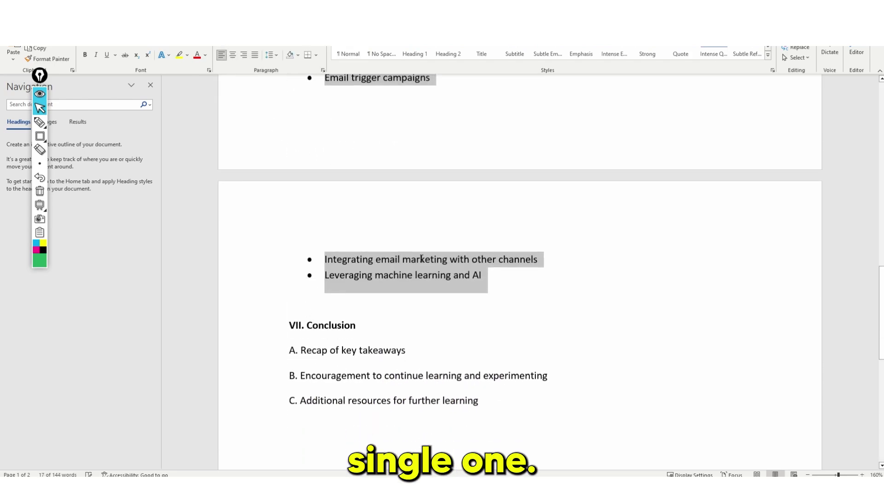
drag(480, 318, 265, 251)
click(221, 46)
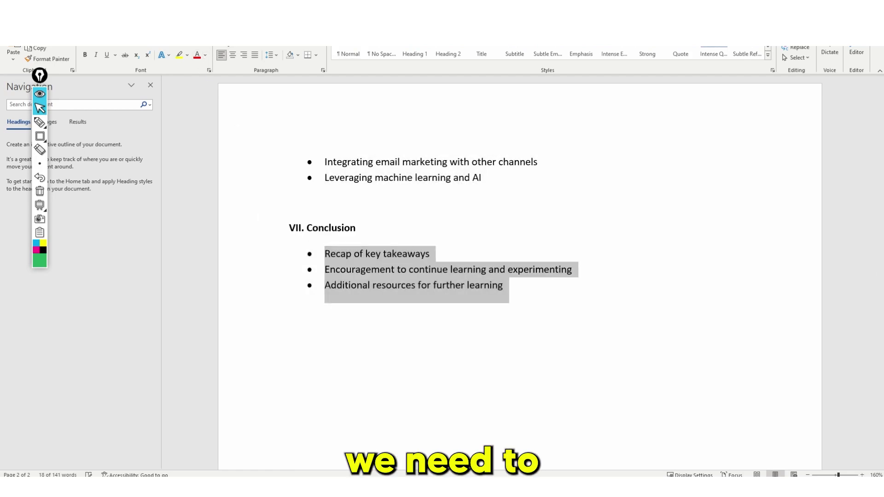
scroll(454, 304, up, 10)
scroll(454, 301, up, 6)
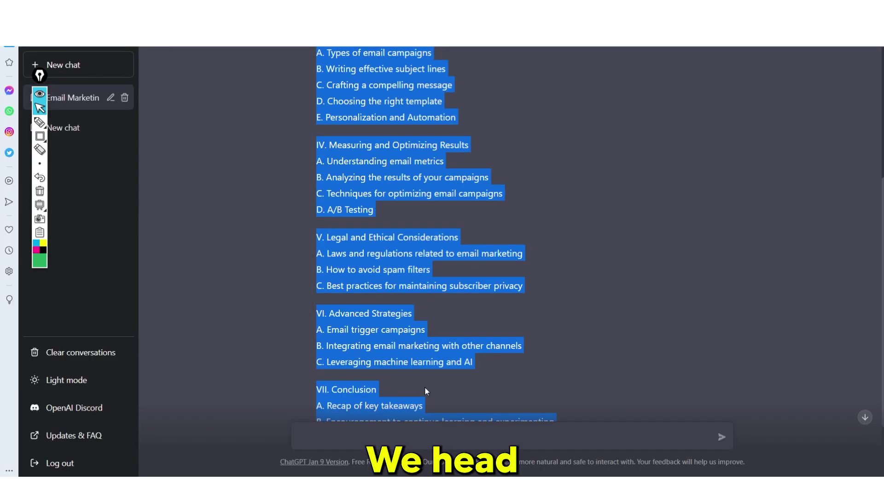
Step: Switch to ChatGPT and enter the prompt "Write an introduction to an ebook that helps beginners increase thier email marketing skills, make it 100 words only"
scroll(394, 429, down, 2)
click(393, 429)
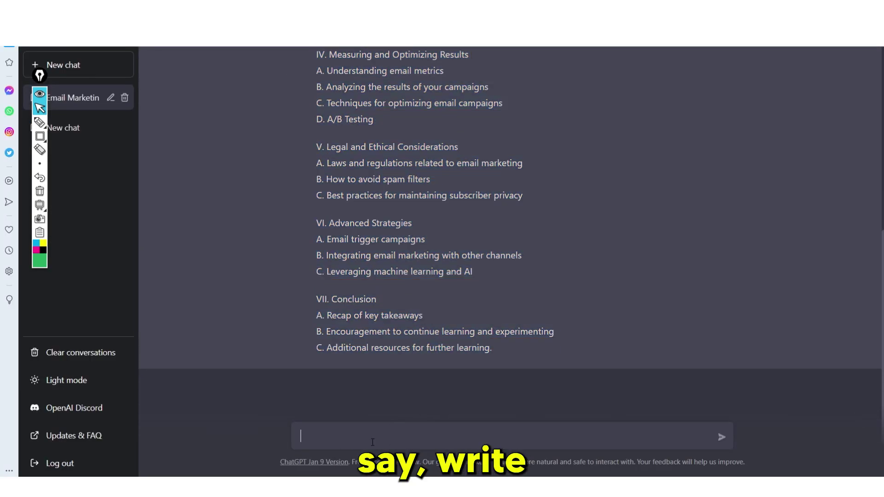
text(Wh)
key(BackSpace)
text(rite )
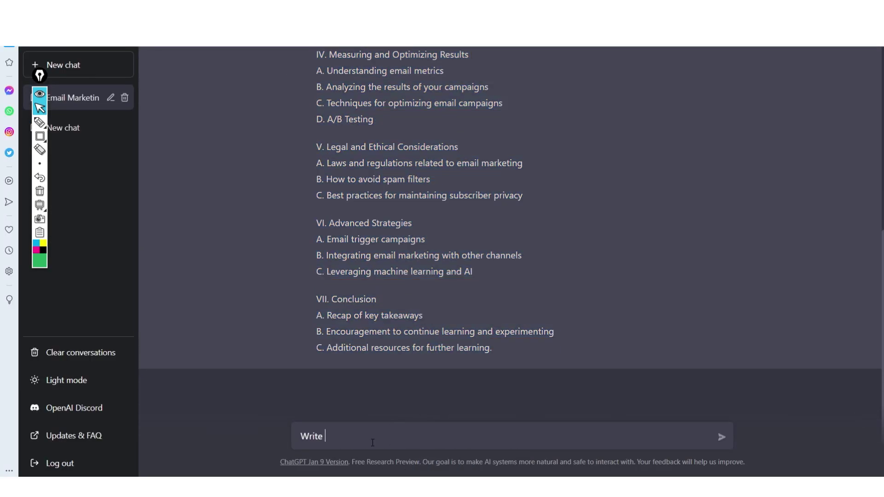
text(an in in)
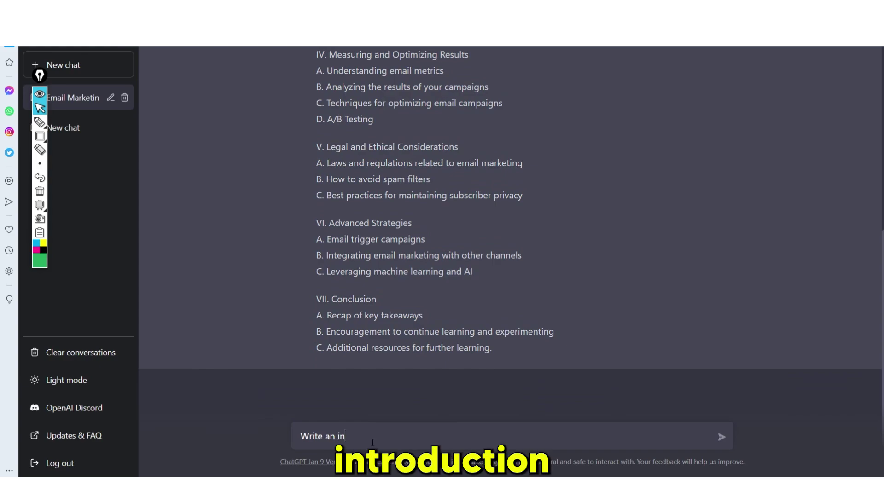
text(troduction to)
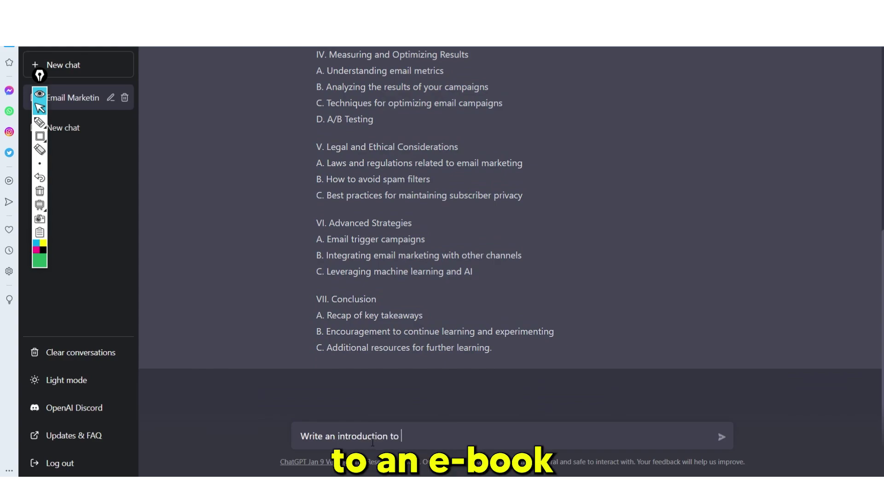
text( an ebook that h)
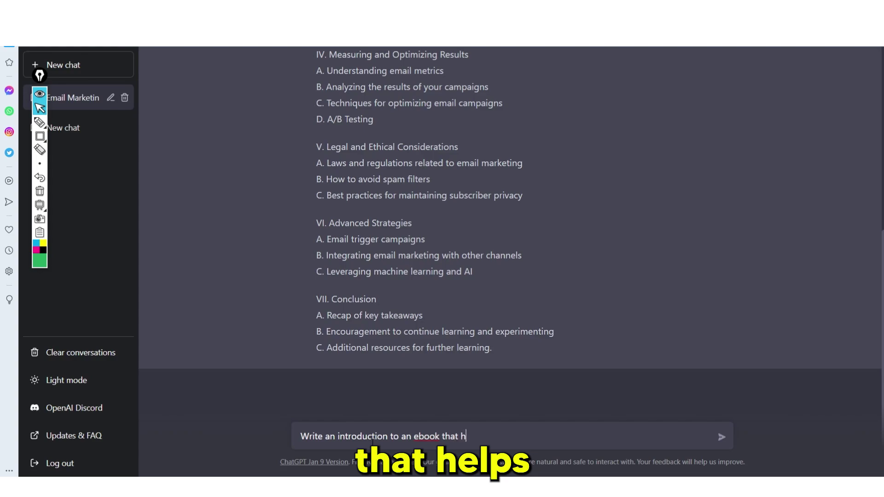
text(elps beginners i)
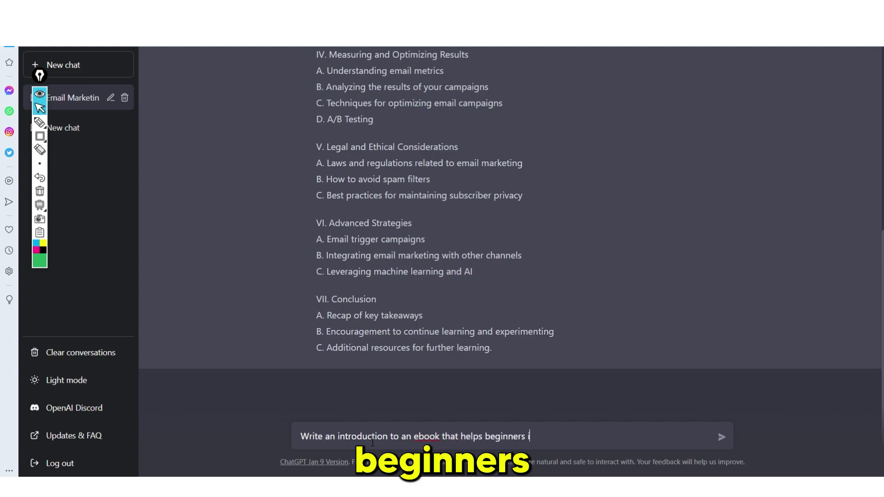
text(ncrease thier em)
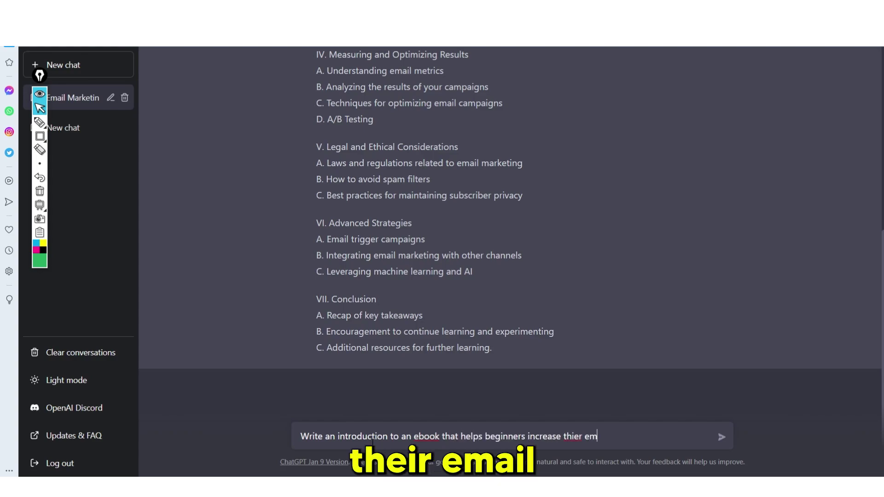
text(ail marketing )
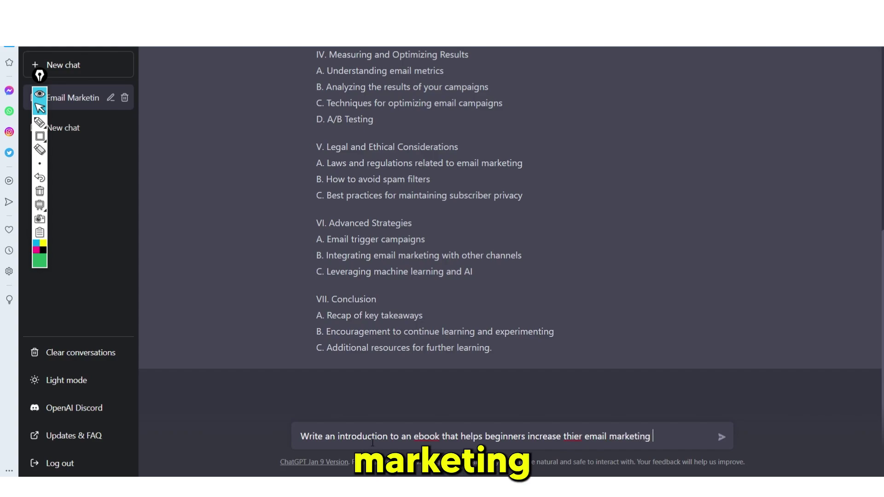
text(skills,)
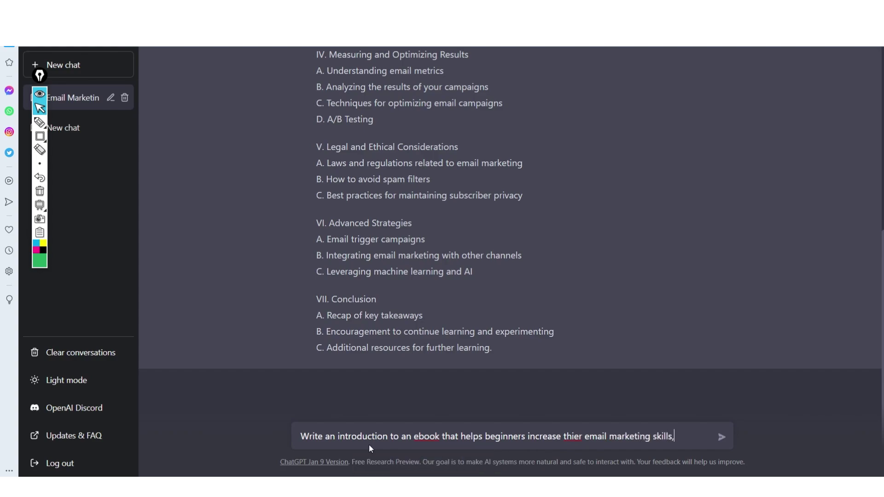
text( make it 100)
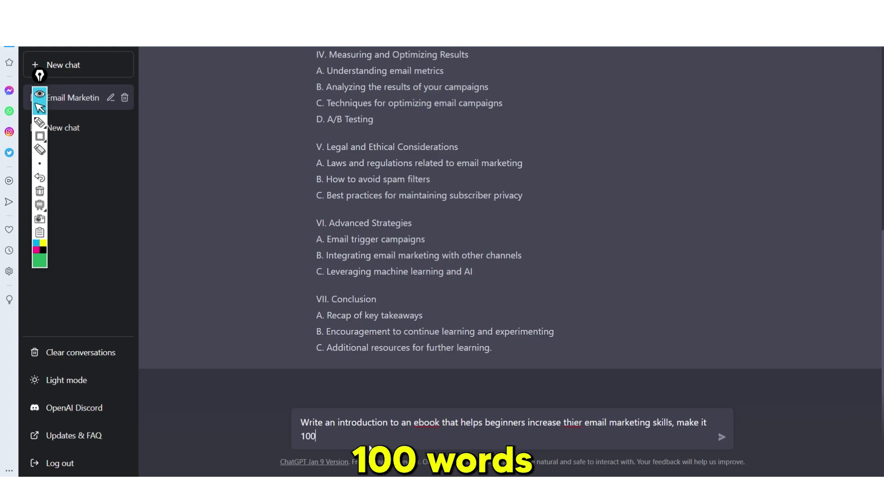
text( words only)
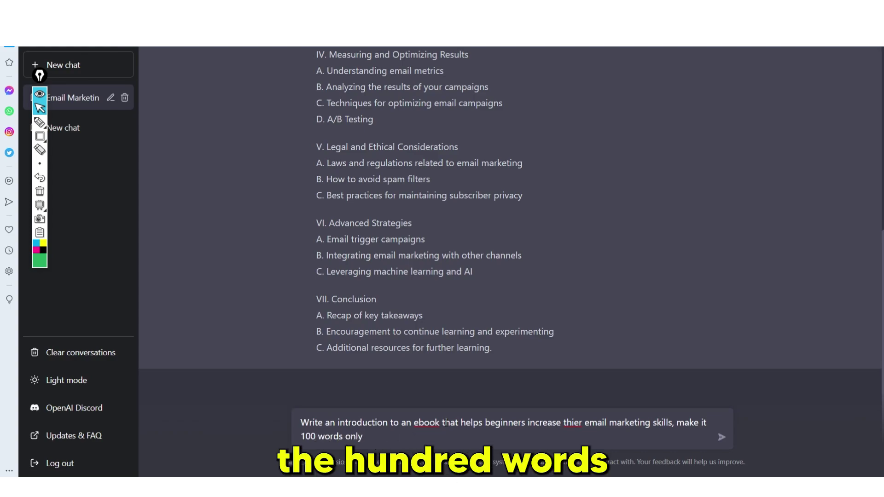
Step: Correct the misspelled "thier" to "their" in the prompt and submit it to ChatGPT
right_click(572, 423)
click(598, 295)
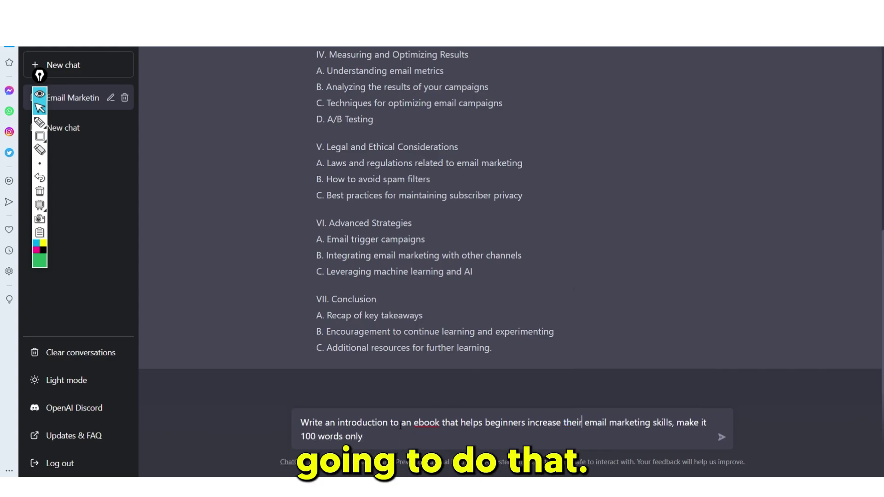
key(Return)
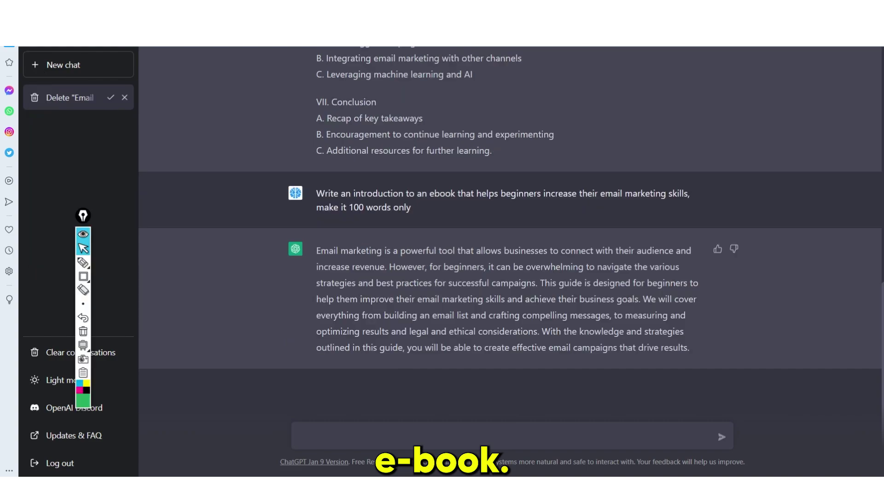
Step: Copy ChatGPT's generated introduction and paste it into WordPad in place of the old outline text
drag(326, 251, 361, 262)
right_click(360, 262)
click(374, 269)
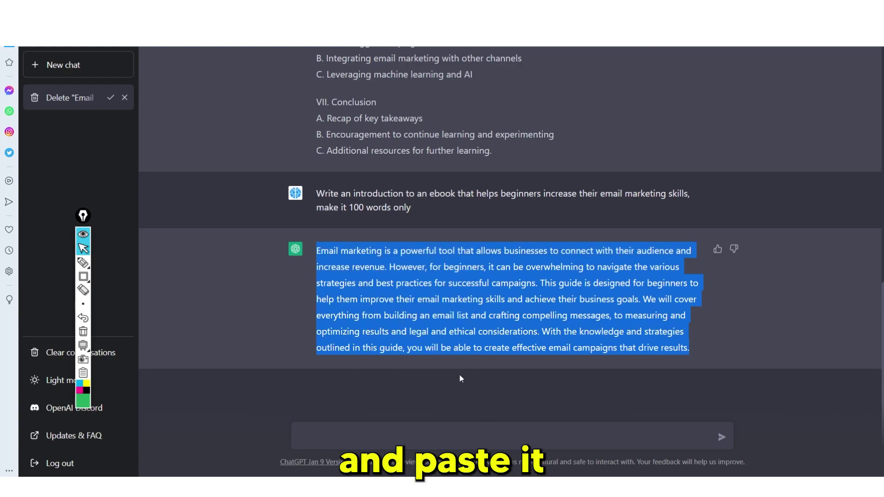
mouse_move(393, 476)
click(548, 436)
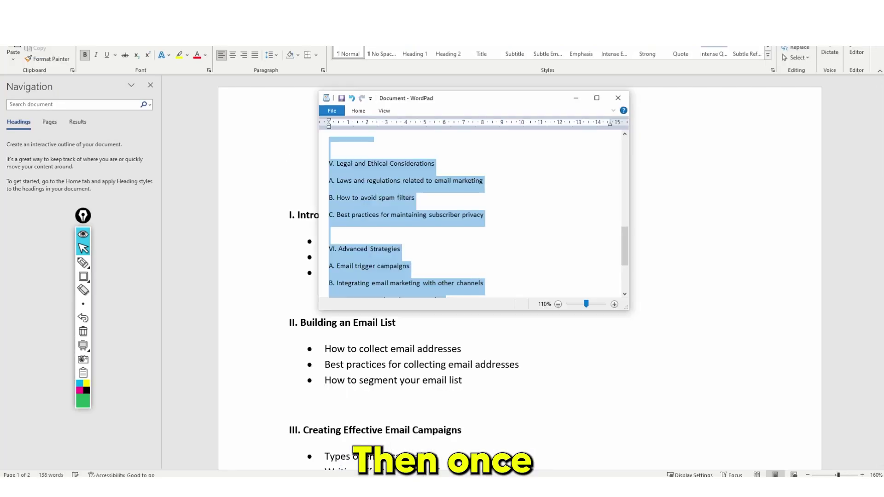
key(BackSpace)
key(ctrl+v)
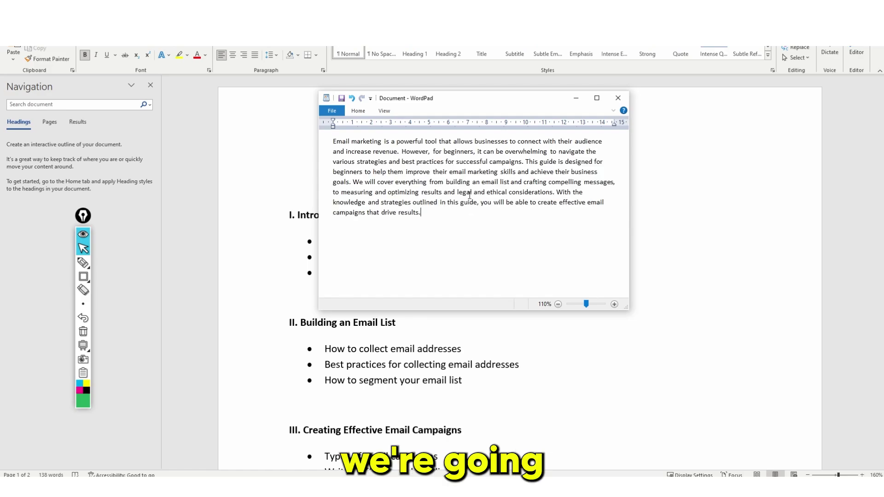
Step: Copy the whole introduction text from WordPad and paste it into the Word document above the "I. Introduction" heading
key(ctrl+a)
click(443, 223)
key(ctrl+a)
key(ctrl+c)
click(287, 192)
key(ctrl+v)
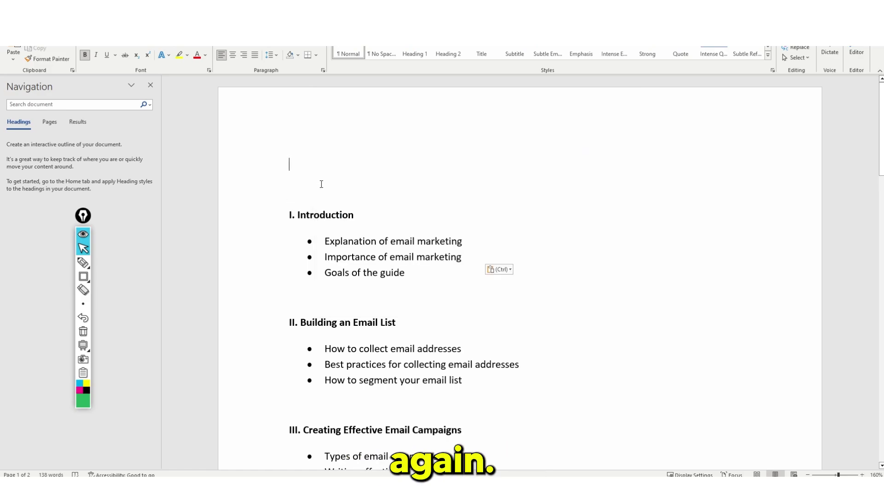
Step: Center the pasted introduction and split it into a new paragraph before "This guide is designed for beginners"
triple_click(506, 258)
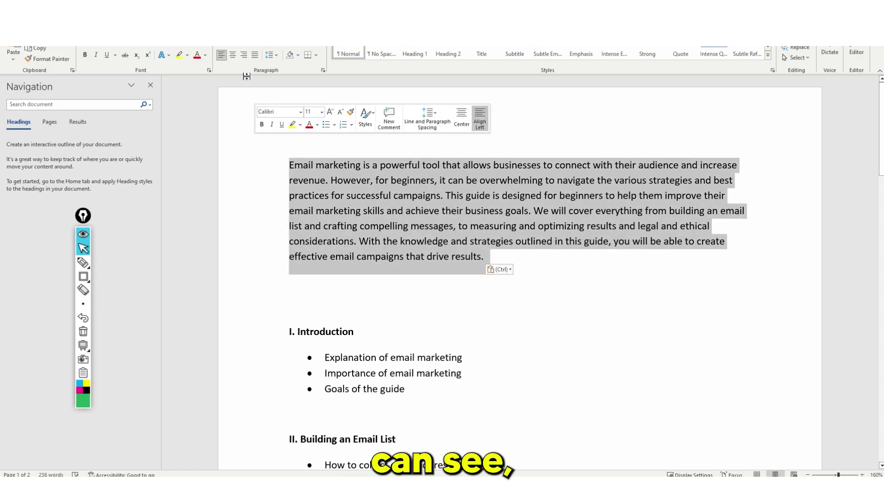
click(232, 54)
click(413, 182)
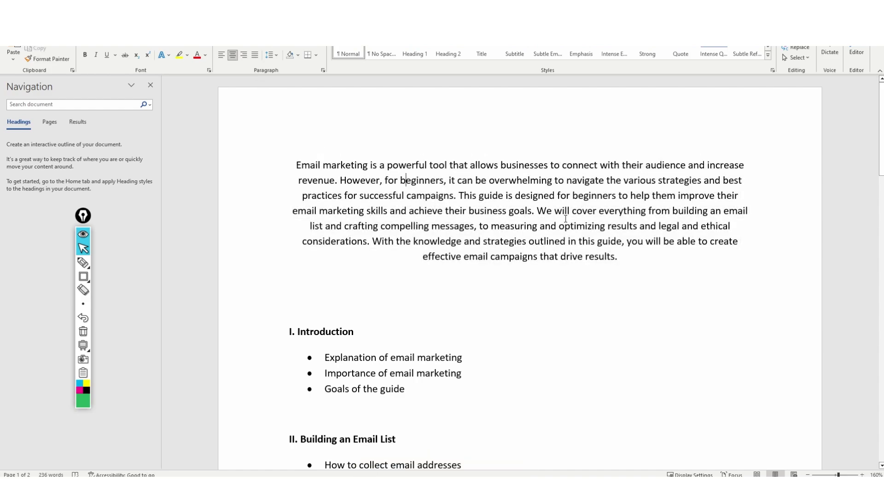
drag(455, 199, 296, 165)
click(528, 211)
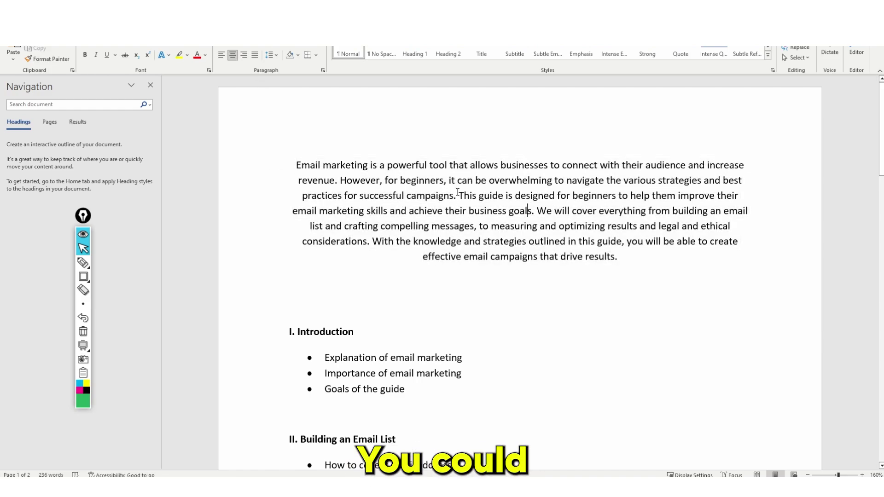
key(Return)
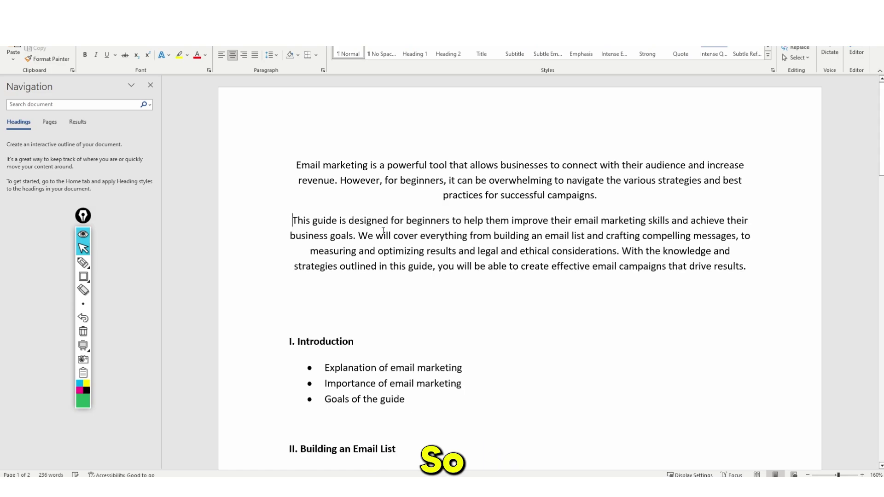
Step: Make the sentence beginning "This guide is designed for beginners" bold and start a new paragraph at "We will cover everything"
drag(360, 237, 292, 220)
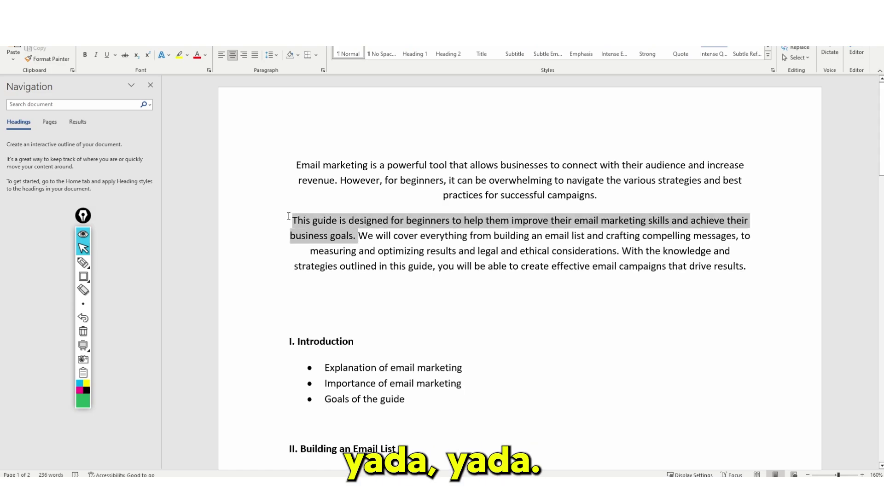
click(86, 55)
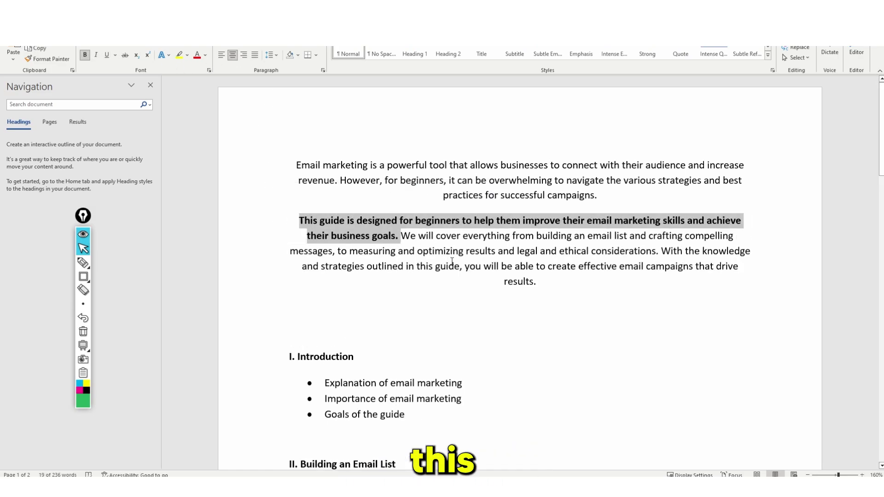
key(Right)
key(Return)
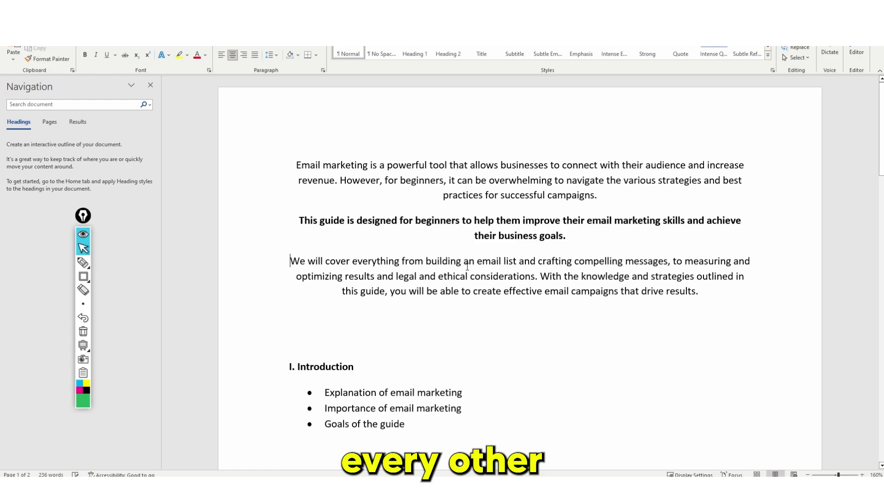
Step: Move the sentence beginning "With the knowledge and strategies" into its own paragraph and make it bold
click(539, 276)
key(Return)
drag(587, 317, 303, 302)
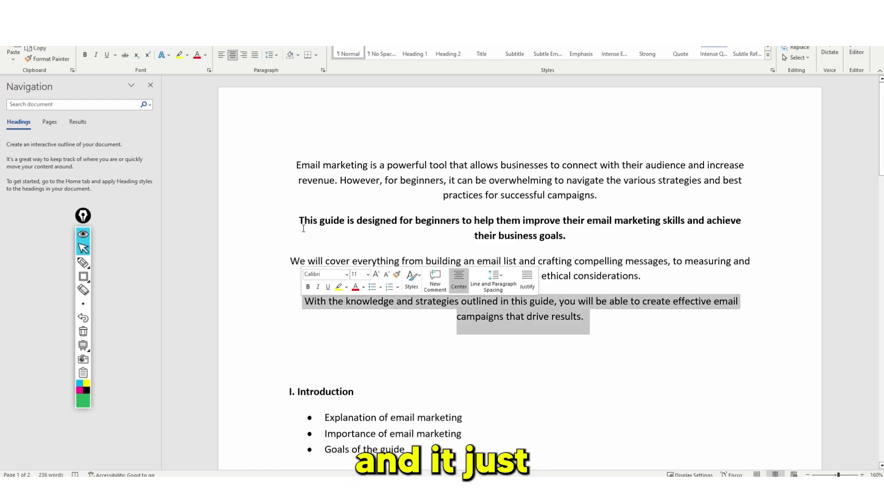
key(ctrl+b)
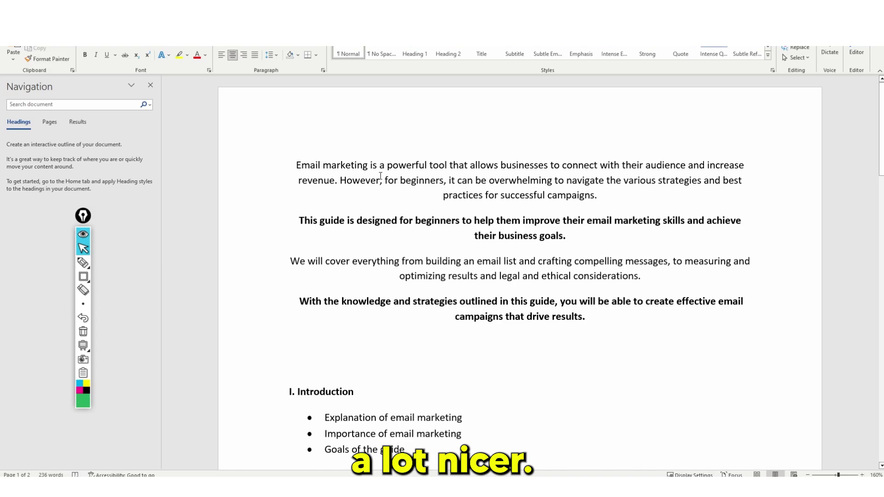
Step: Start a new paragraph at "However, for beginners" in the introduction
key(Return)
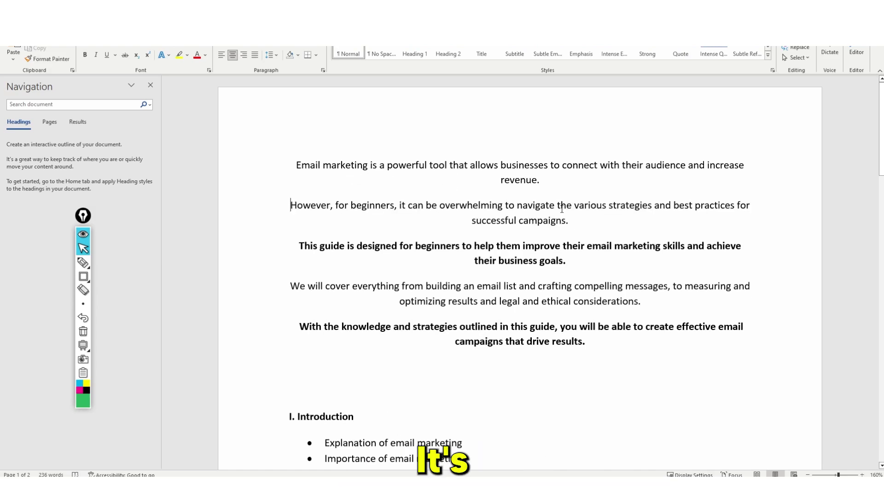
scroll(509, 218, down, 2)
scroll(509, 219, up, 2)
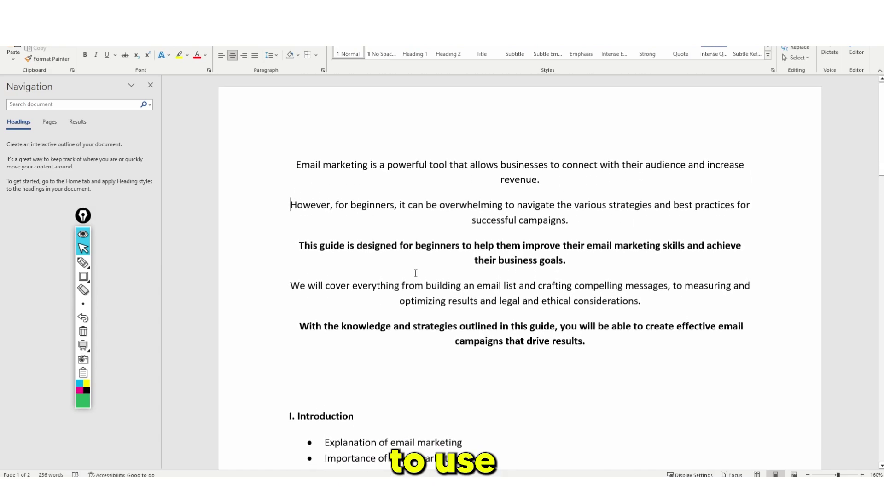
Step: Merge the paragraphs beginning "With the knowledge" and "We will cover everything" into the "This guide is designed" paragraph, keeping it centered
click(300, 326)
key(ctrl+l)
key(BackSpace)
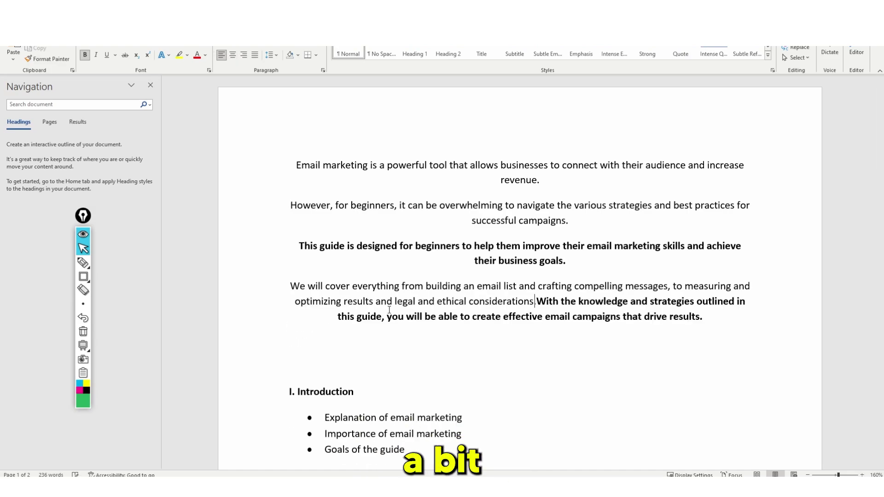
key(ctrl+e)
click(286, 286)
key(BackSpace)
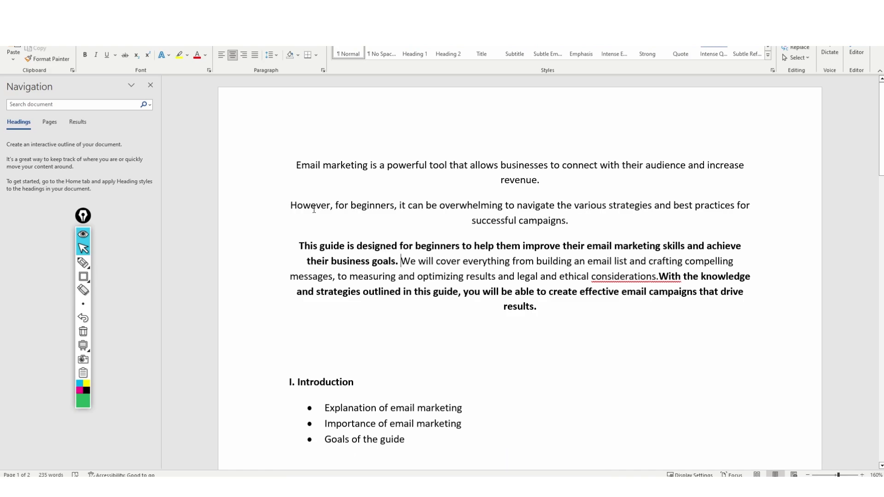
Step: Join the "However, for beginners" paragraph back onto the introduction's first paragraph
click(281, 207)
click(291, 206)
key(ctrl+l)
key(BackSpace)
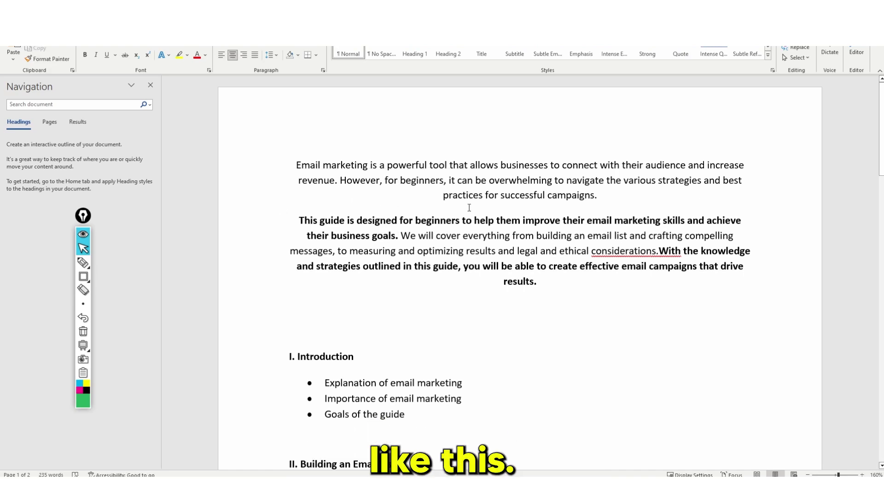
Step: Remove the bold formatting from the whole introduction text
drag(536, 283, 278, 144)
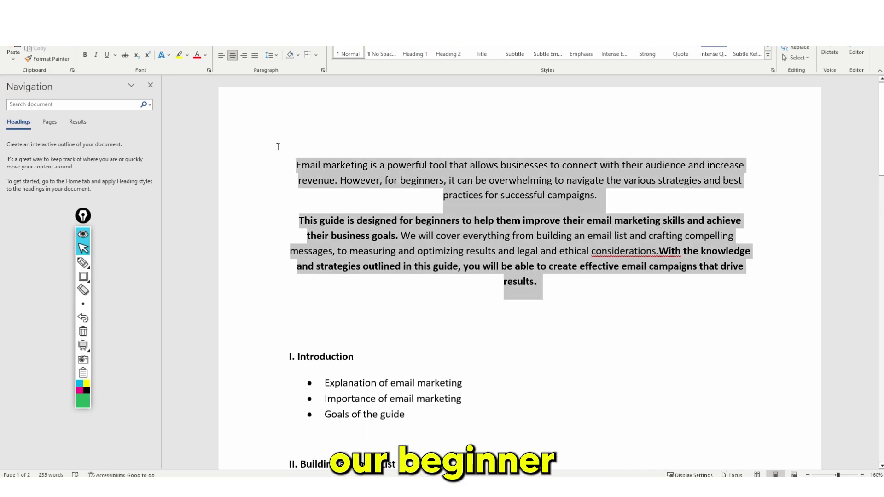
click(85, 56)
click(433, 242)
Step: Correct the flagged "considerations.With" in the introduction by accepting the suggestion with the missing space
scroll(372, 243, down, 12)
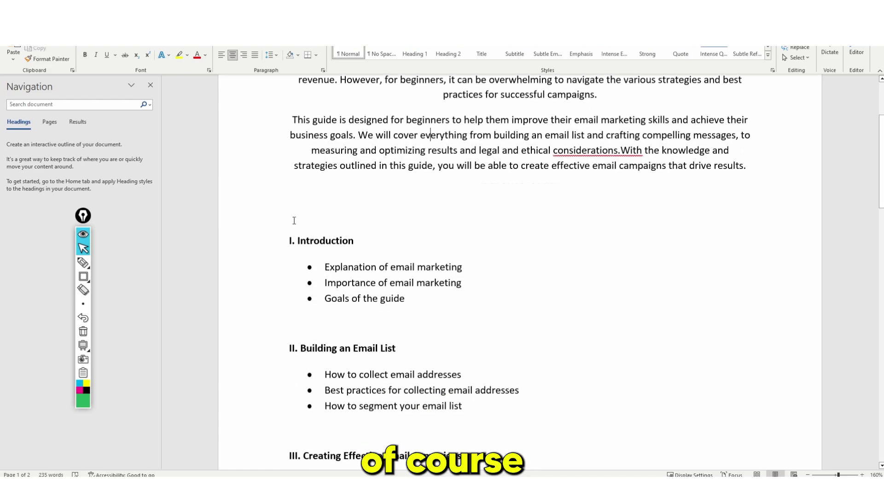
scroll(391, 249, down, 10)
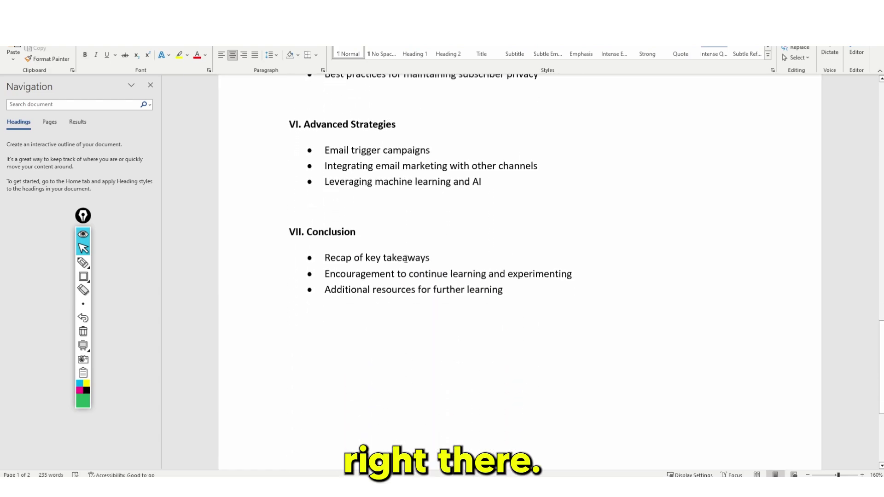
scroll(402, 253, up, 12)
scroll(401, 257, up, 10)
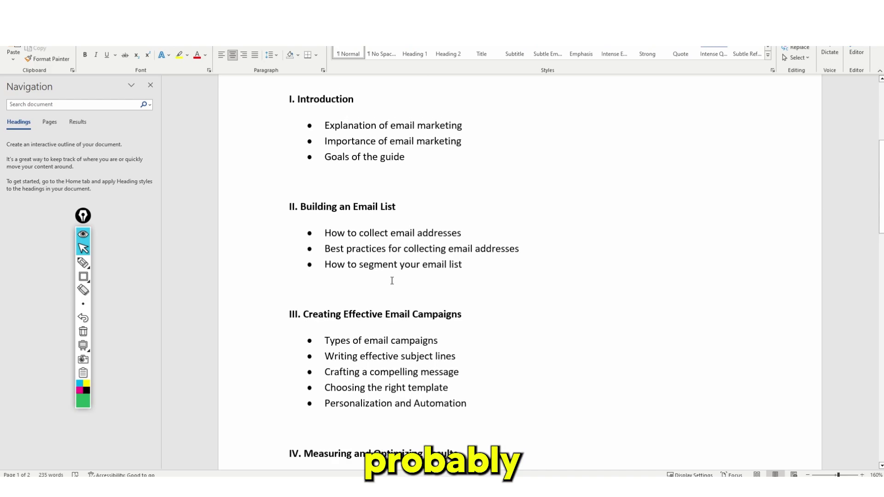
scroll(551, 239, down, 3)
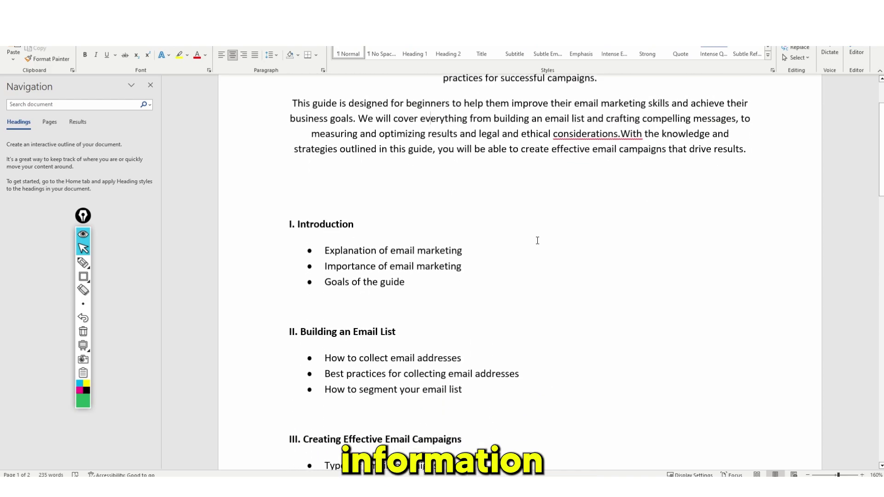
scroll(551, 239, up, 1)
right_click(598, 183)
click(639, 208)
click(378, 228)
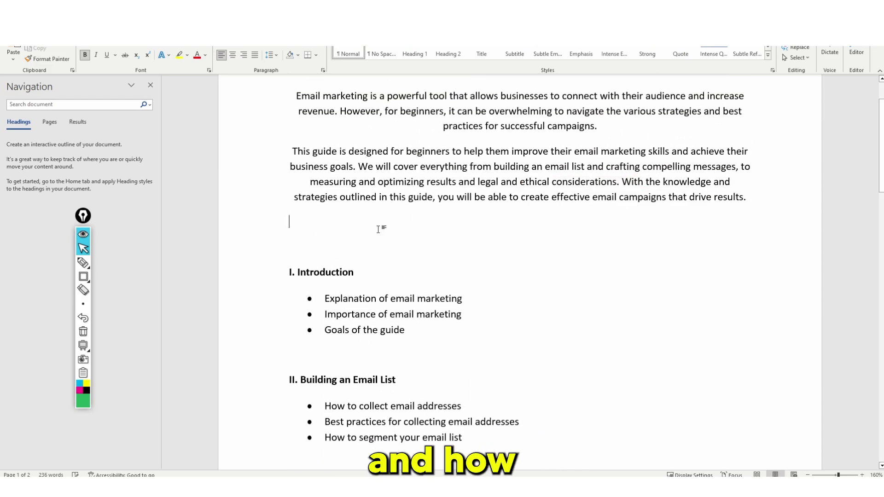
click(467, 298)
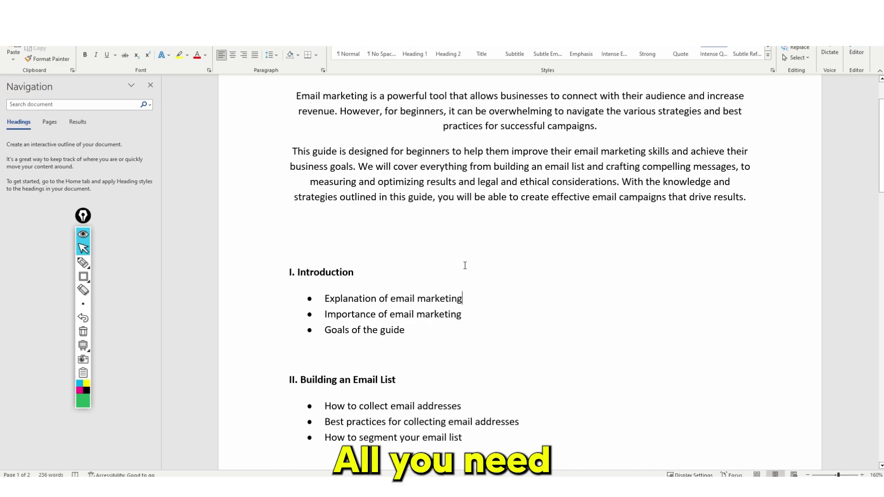
triple_click(409, 302)
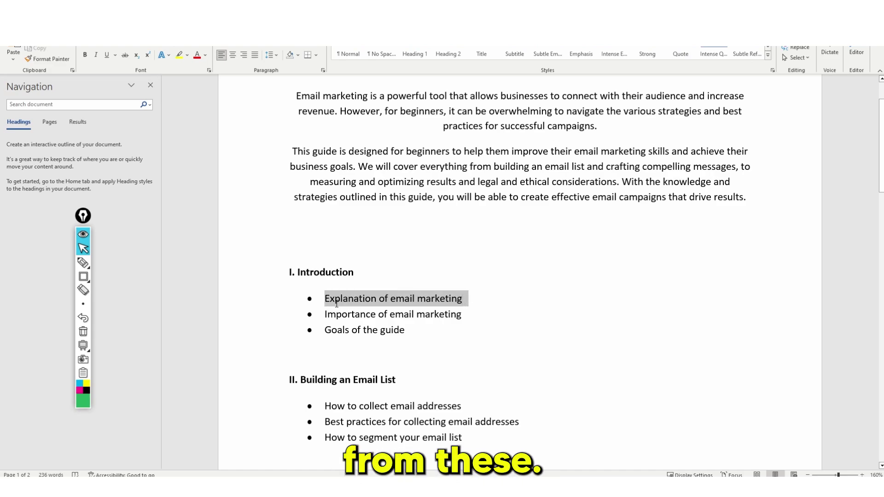
click(472, 302)
triple_click(472, 302)
click(446, 299)
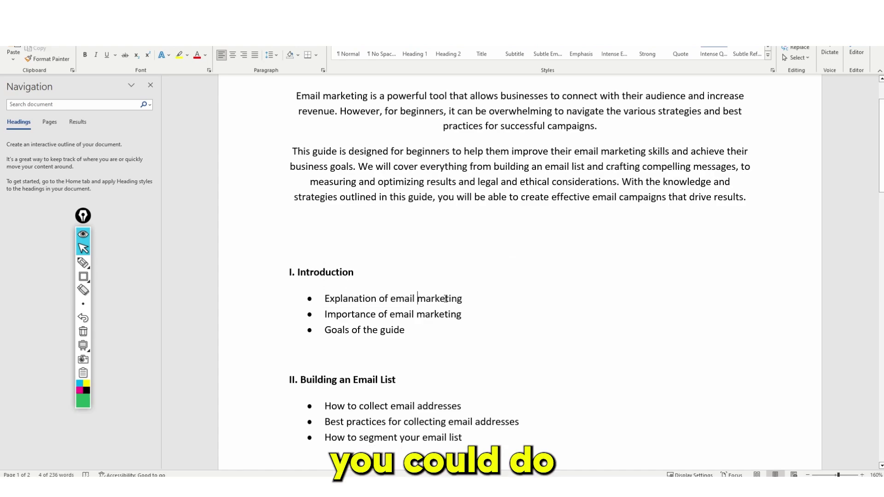
triple_click(445, 299)
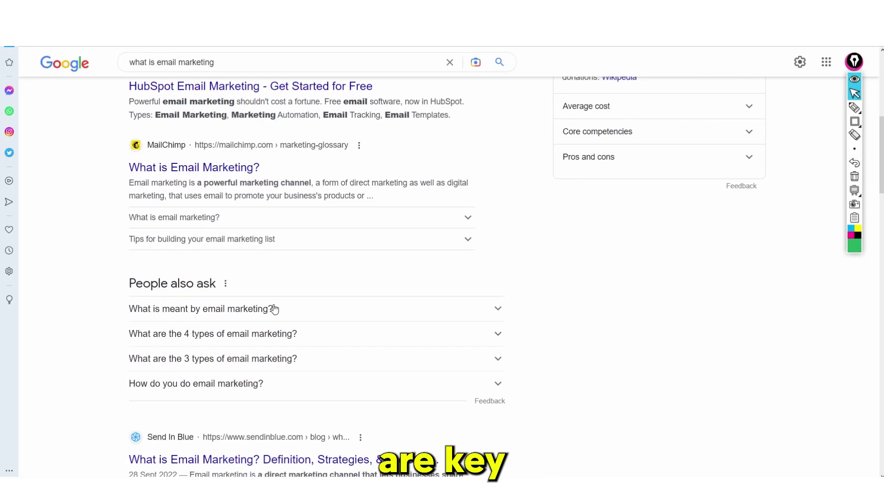
Step: Expand the Google question "What is meant by email marketing?" and copy its full answer text
scroll(459, 233, down, 2)
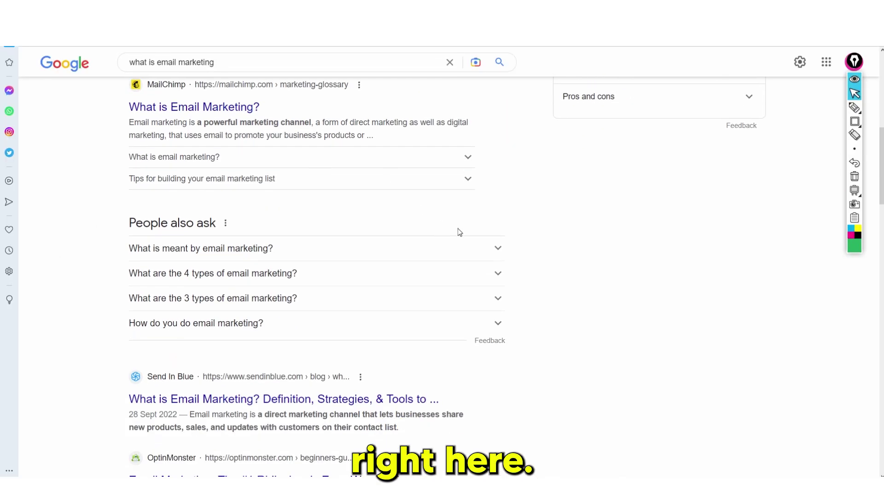
click(275, 247)
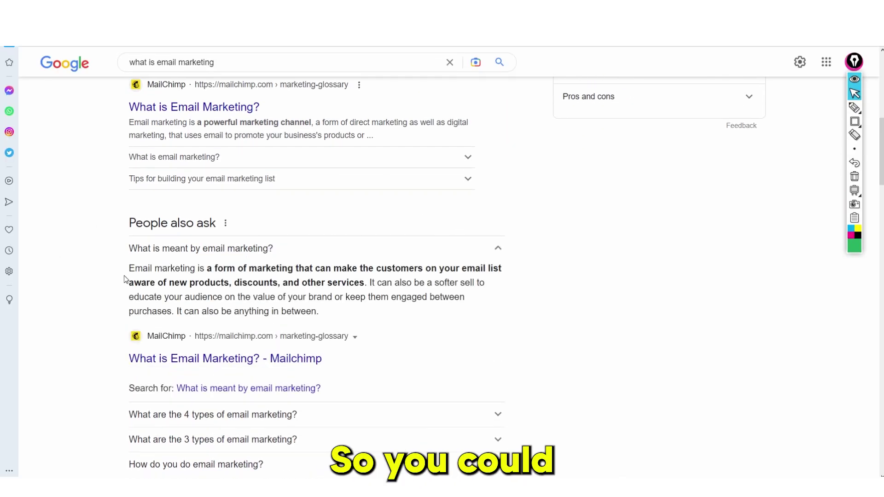
drag(131, 269, 317, 316)
right_click(300, 301)
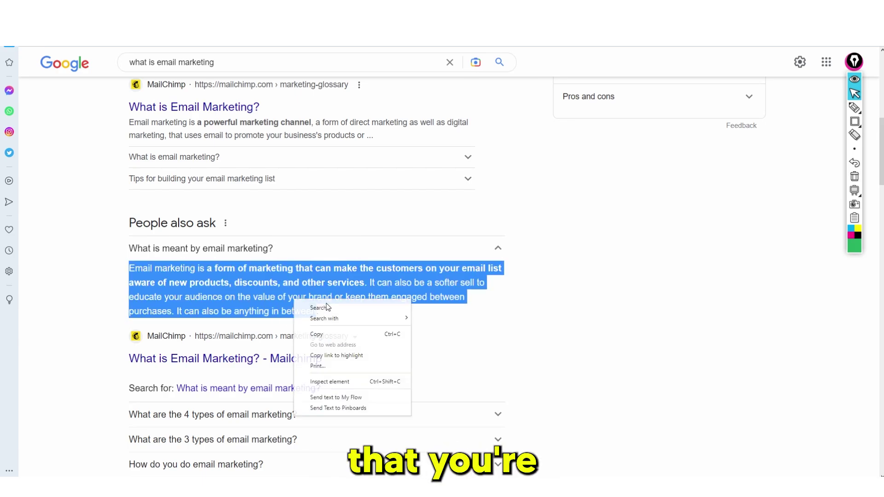
click(322, 332)
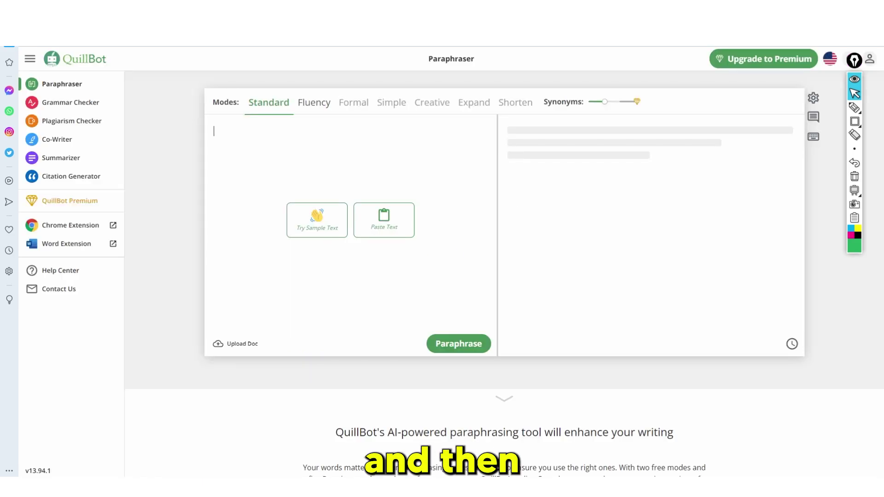
Step: Paste the copied email marketing definition into the QuillBot Paraphraser
right_click(353, 159)
click(408, 231)
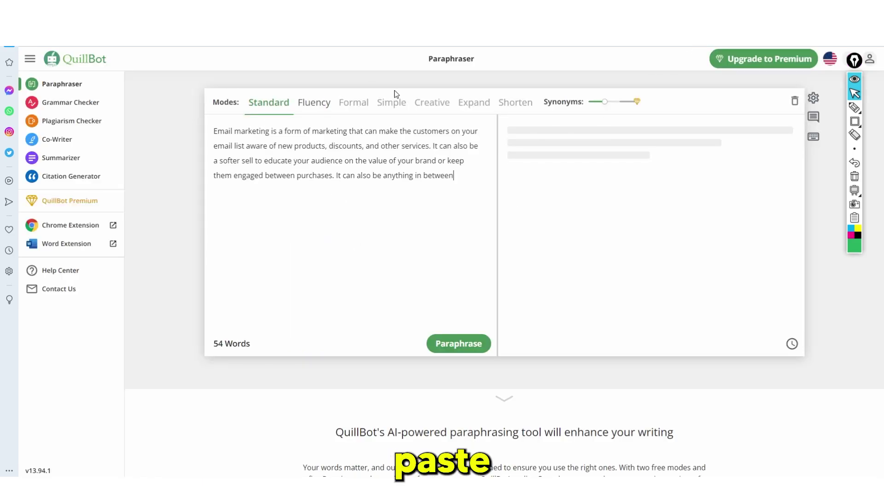
click(855, 122)
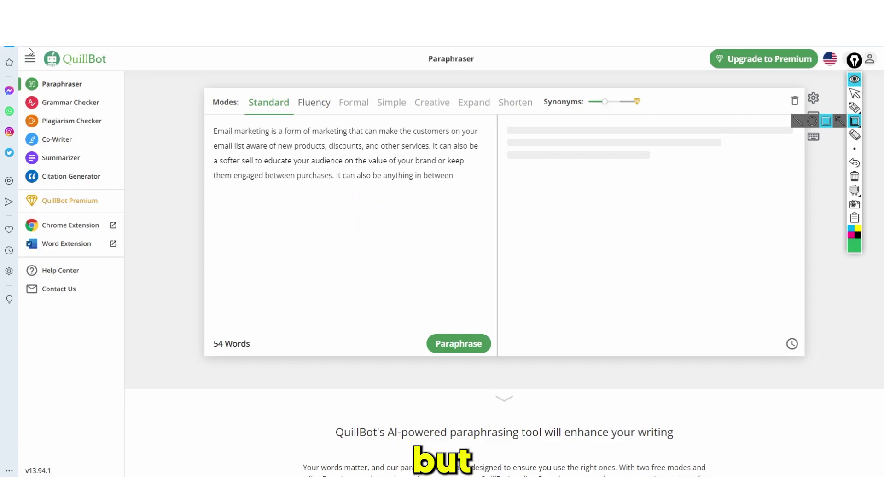
drag(29, 47, 113, 71)
click(854, 177)
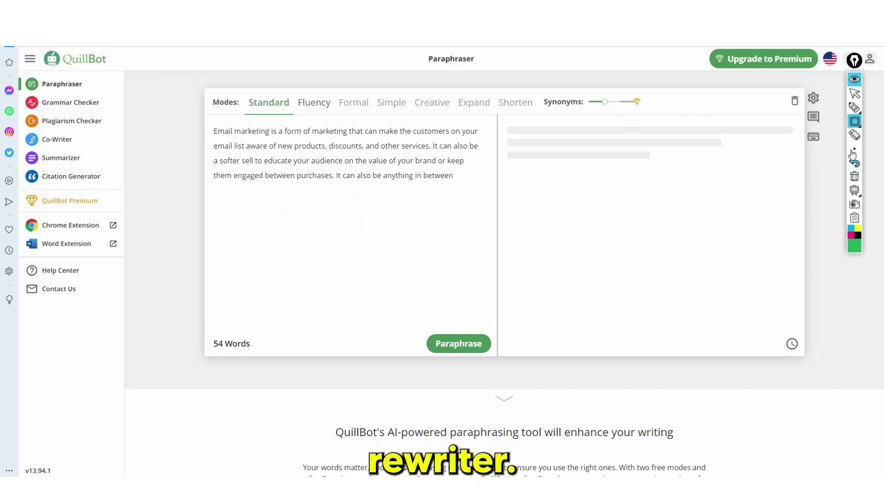
click(855, 94)
Step: Paraphrase the pasted email marketing definition in Standard mode
click(458, 342)
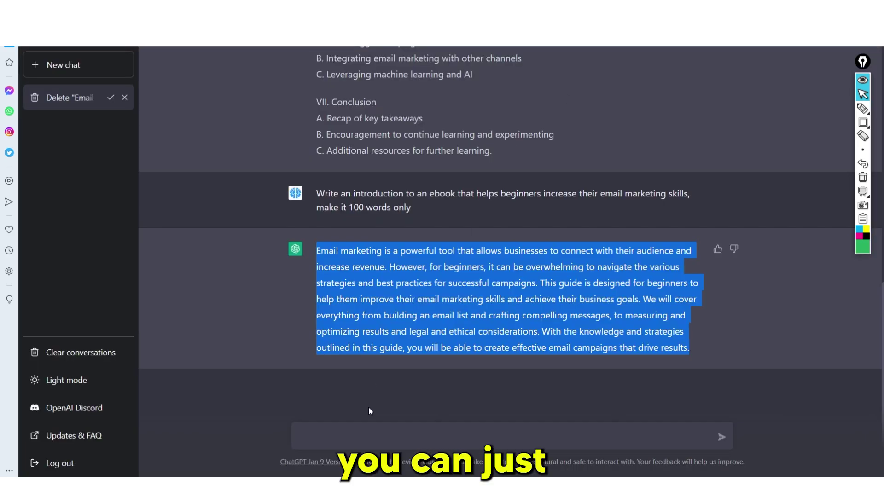
click(362, 423)
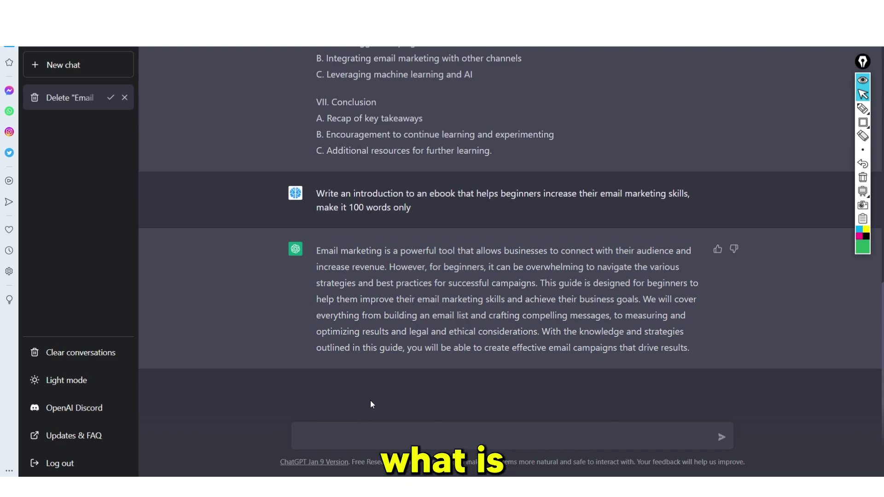
drag(690, 348, 472, 348)
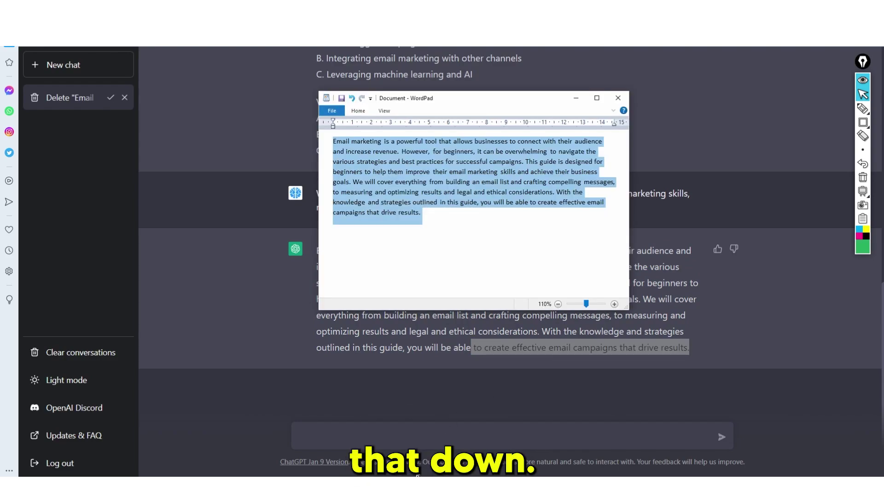
Step: Switch to the Word document and copy the "How to collect email addresses" bullet under "II. Building an Email List"
click(509, 440)
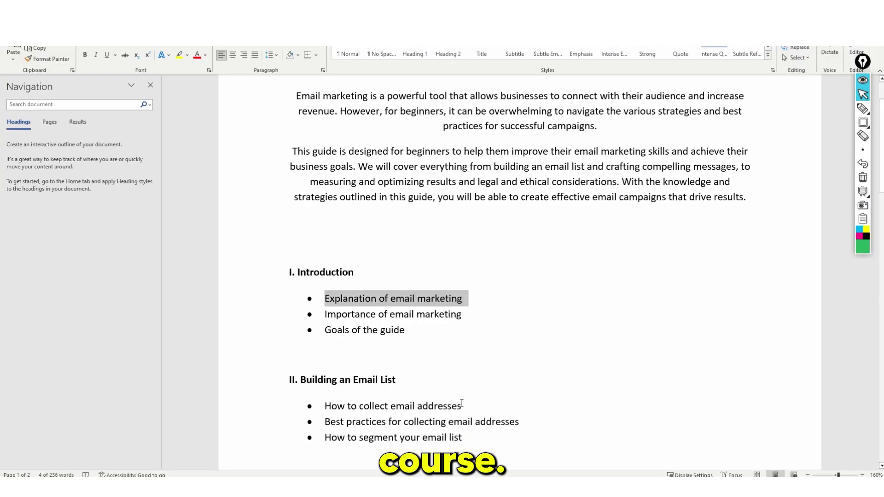
scroll(391, 240, down, 3)
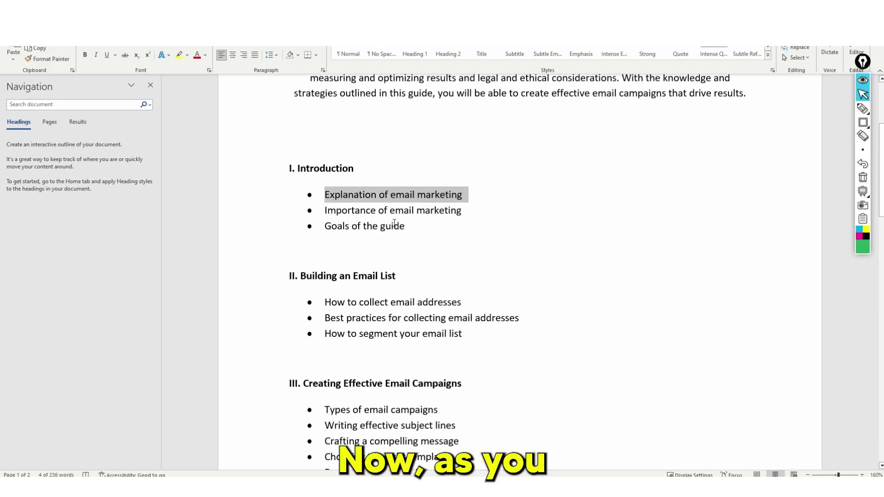
click(393, 252)
scroll(397, 258, down, 3)
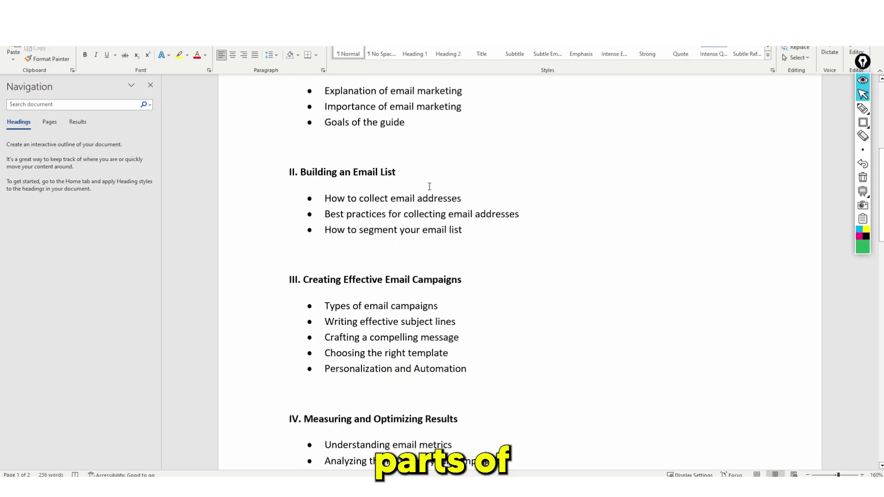
click(447, 189)
drag(470, 199, 324, 199)
right_click(431, 202)
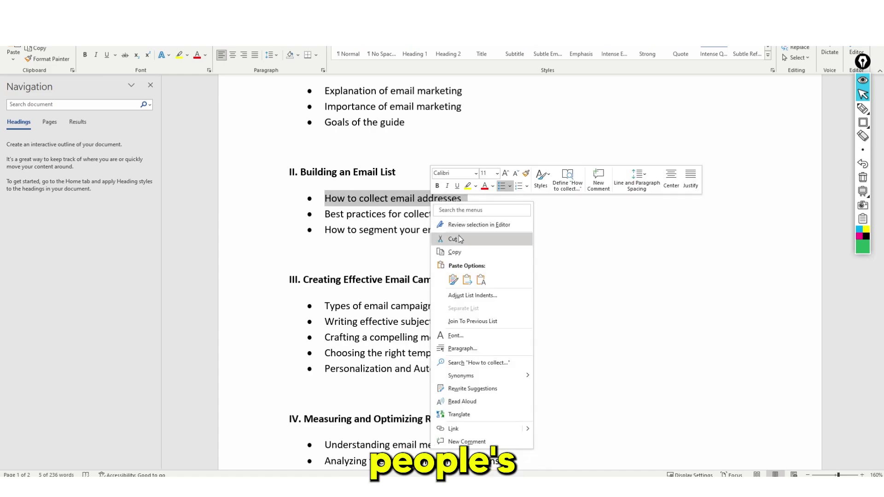
click(450, 253)
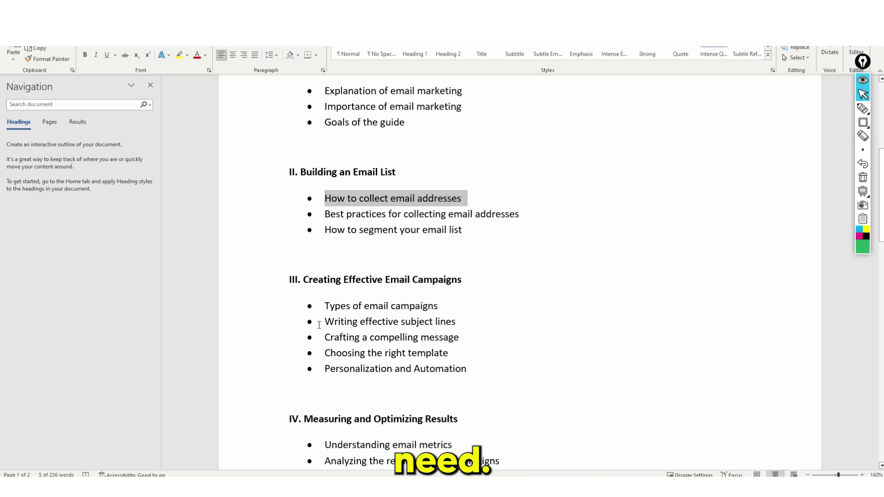
click(409, 172)
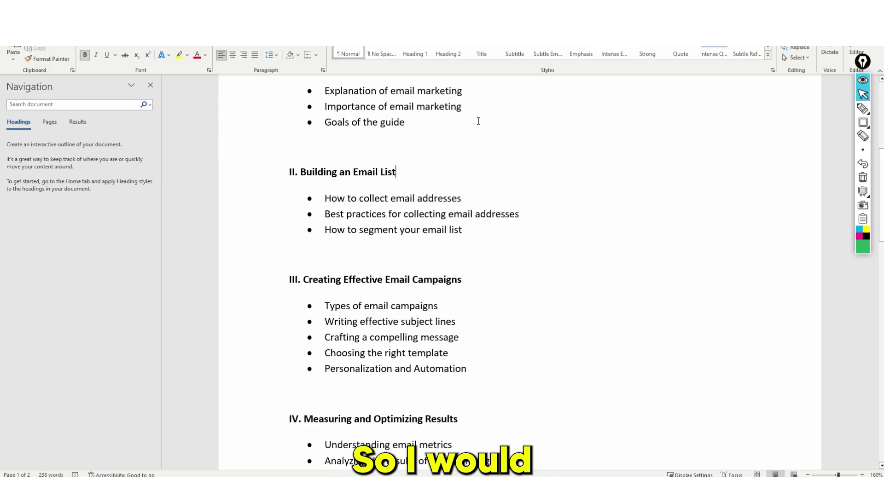
Step: Ask ChatGPT for effective methods of collecting emails, explaining that this is the first point of an ebook helping beginners increase their email marketing skills
text(Im writing a)
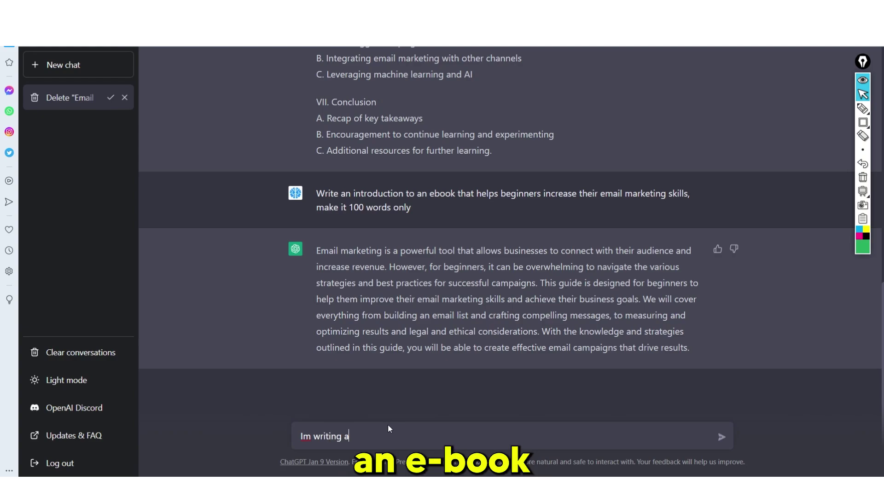
text(n ebook about how)
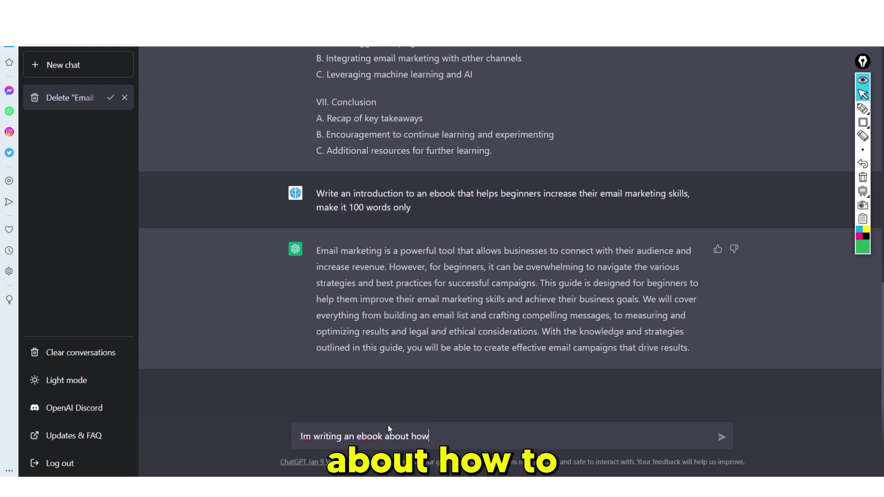
text( to help beginner)
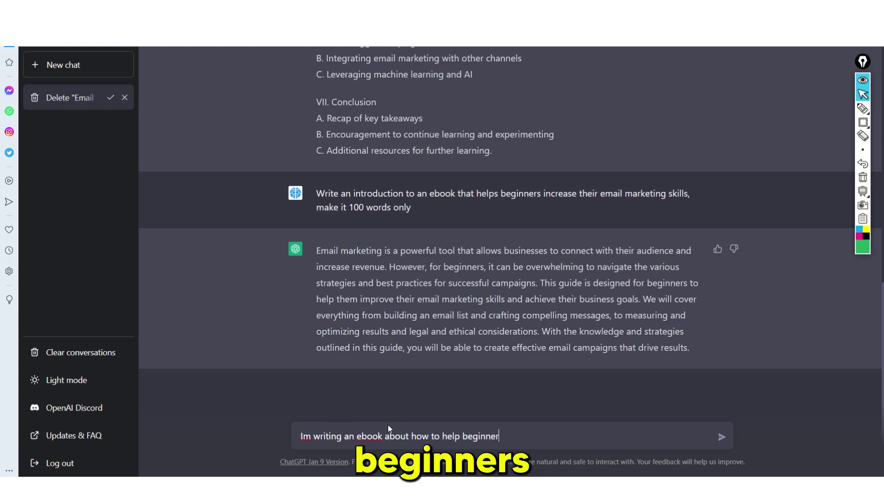
text(s increase their)
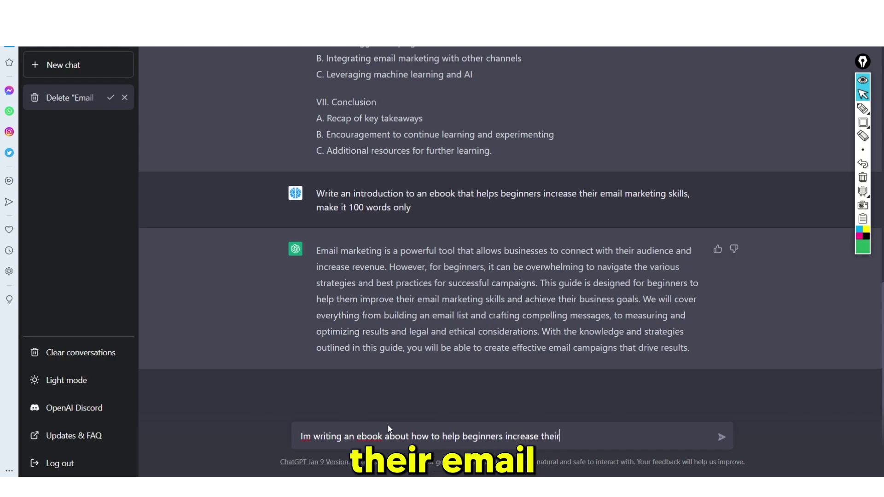
text( email marketing s)
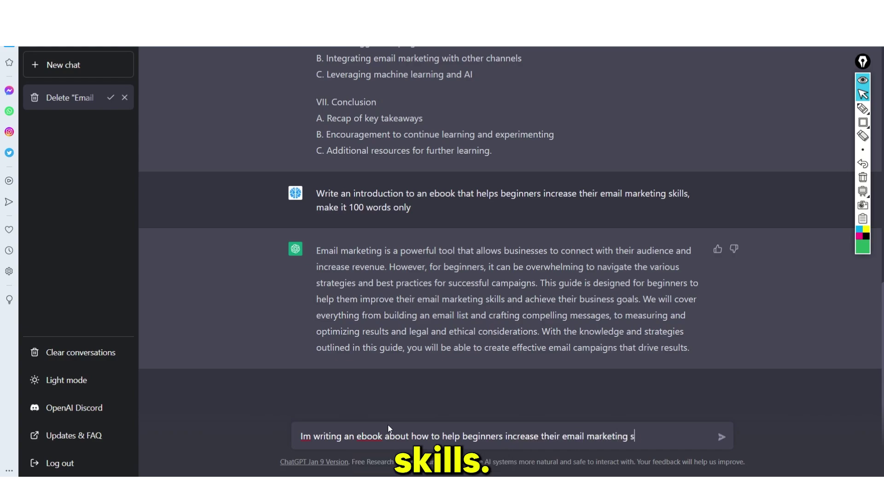
text(kills, the first )
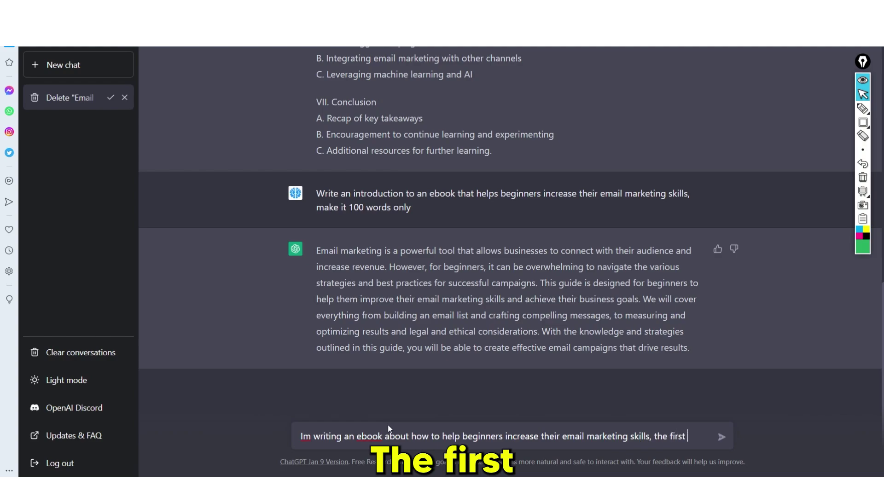
text(point is about ho)
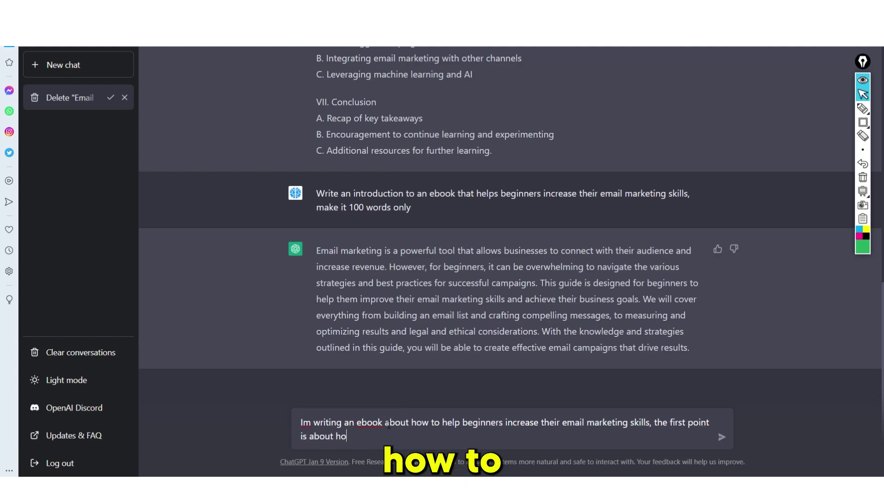
text(w to collect emai)
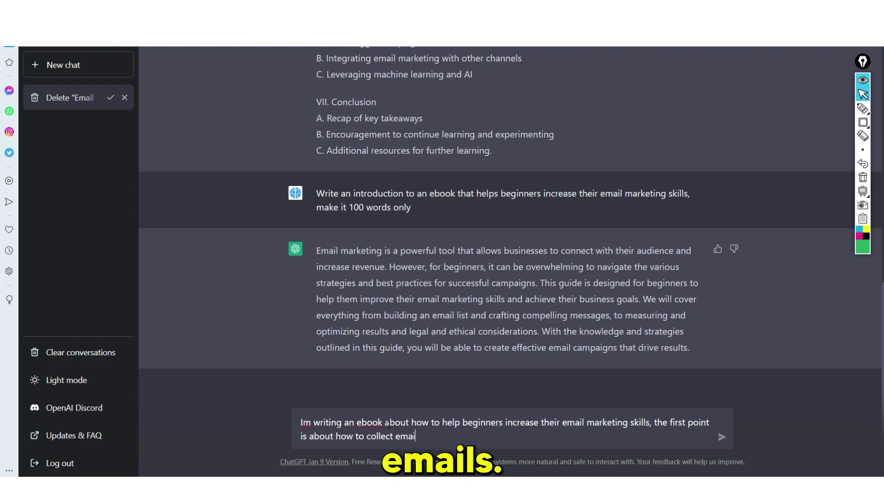
text(ls. Can you)
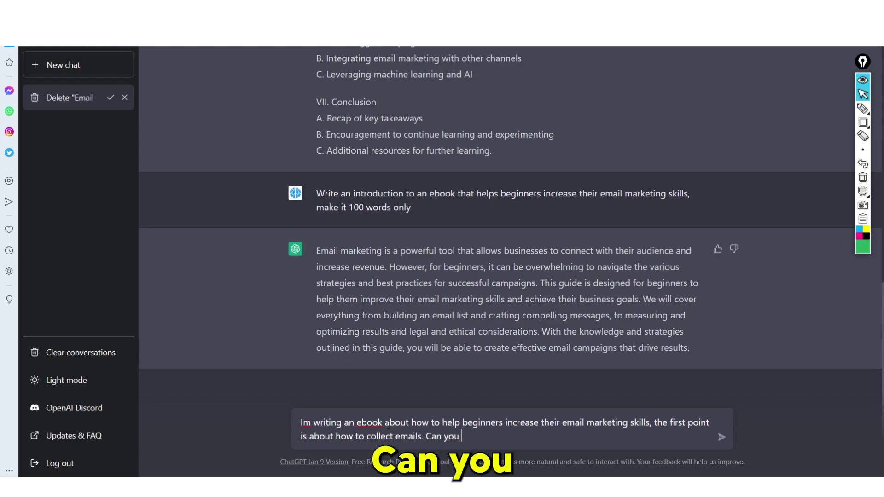
text( tell me )
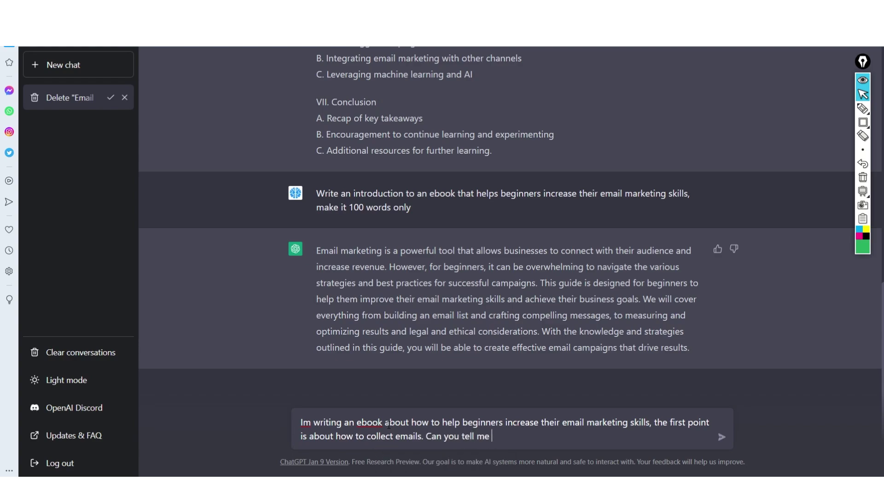
text(effective meth)
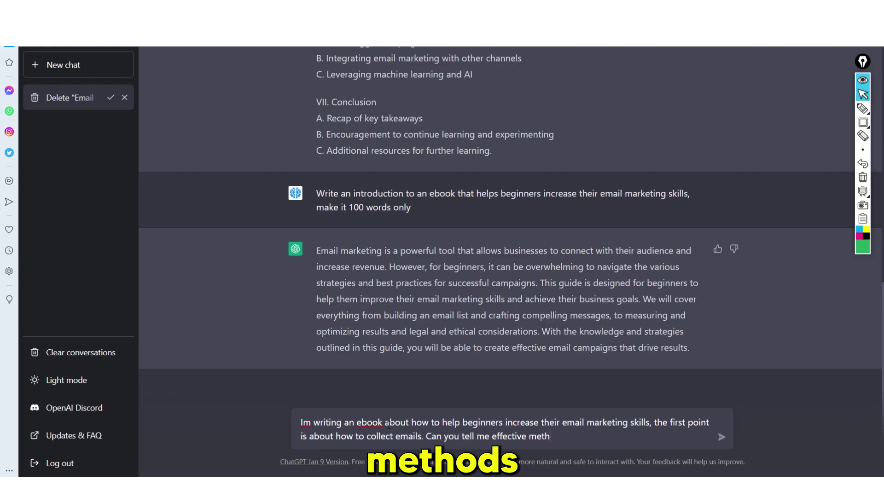
text(ods of collecting emails?)
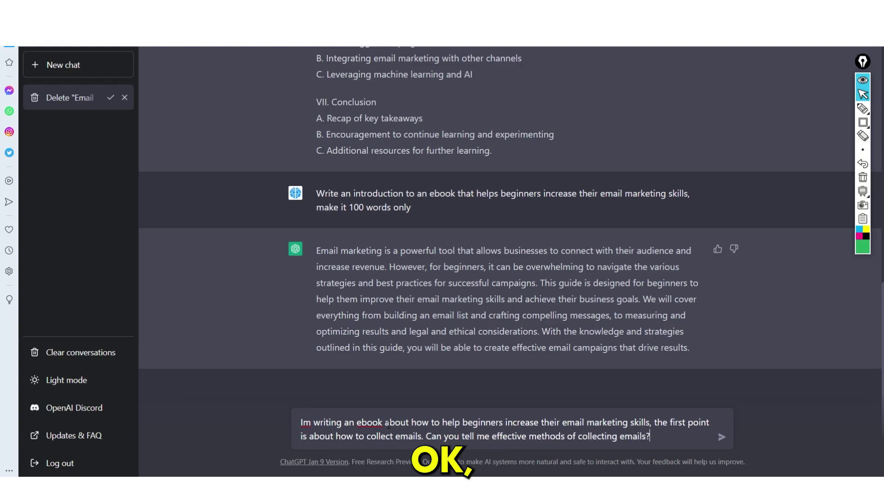
key(Return)
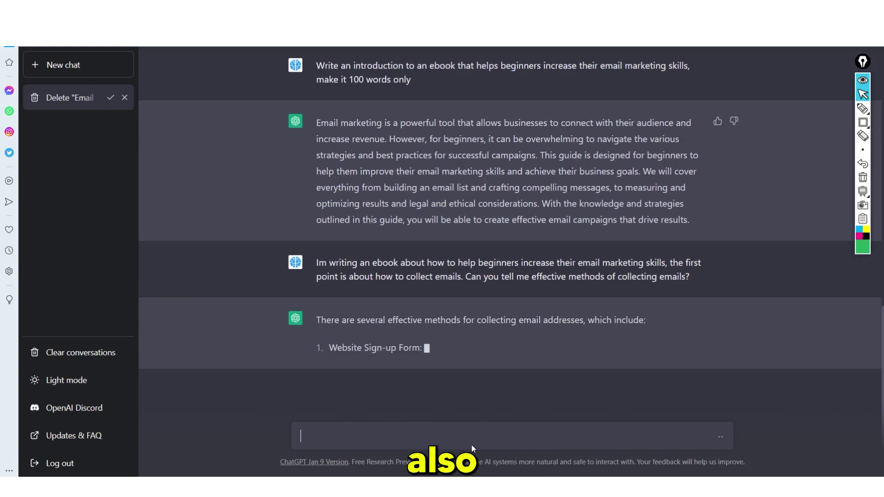
Step: Read through the generated list of methods for collecting email addresses while ChatGPT writes it
scroll(457, 296, up, 4)
scroll(394, 213, down, 4)
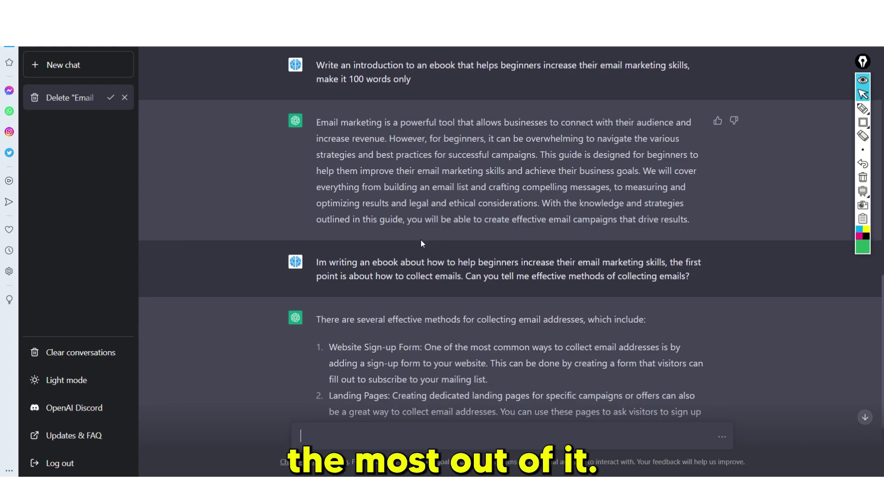
scroll(421, 244, down, 3)
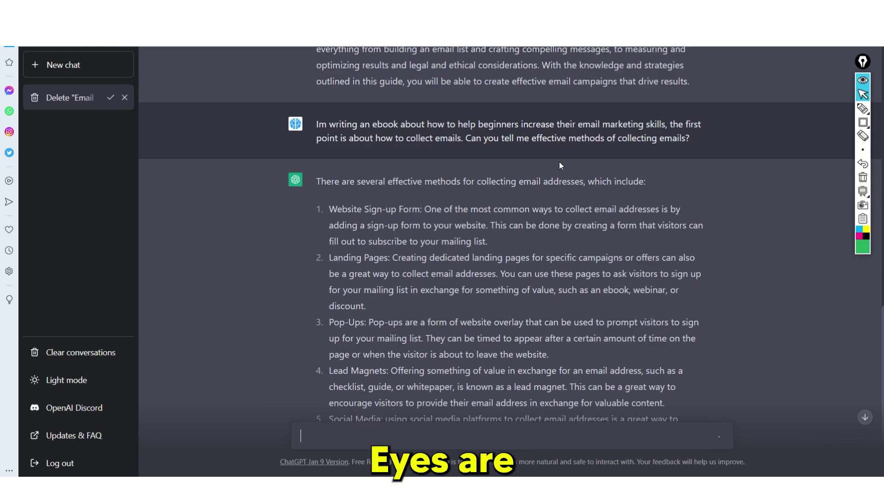
scroll(581, 192, down, 3)
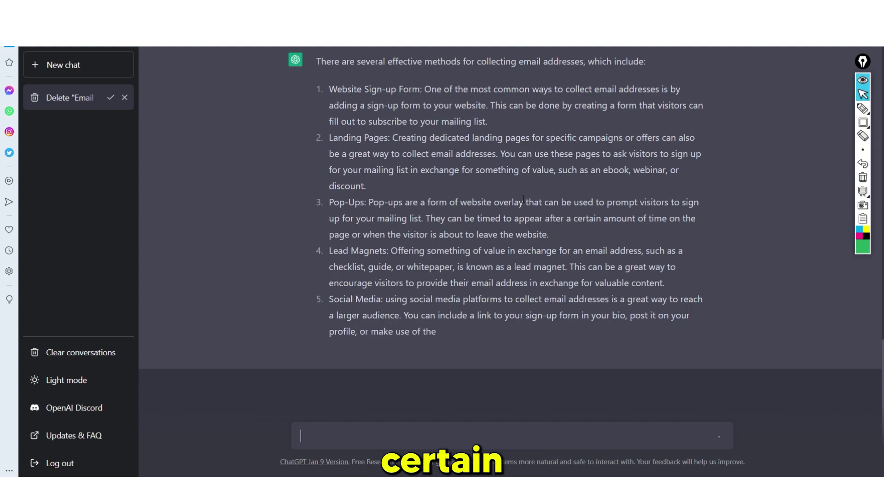
scroll(316, 171, up, 3)
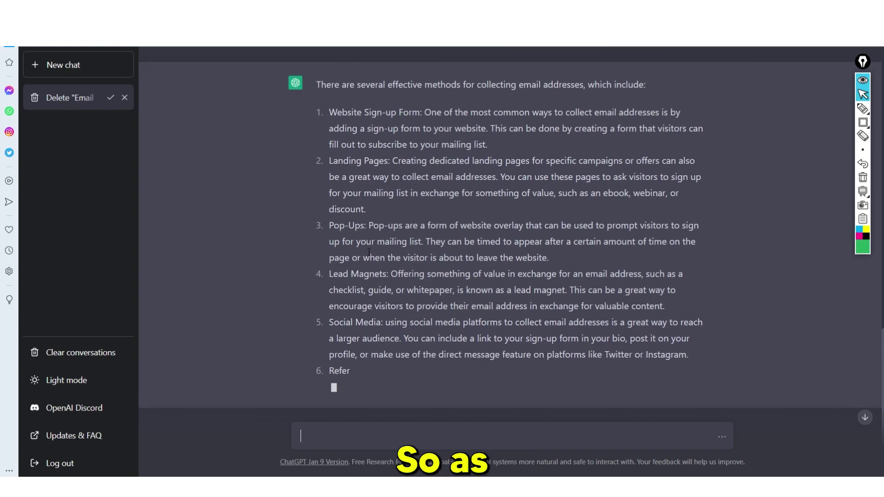
drag(325, 201, 634, 201)
scroll(445, 222, down, 2)
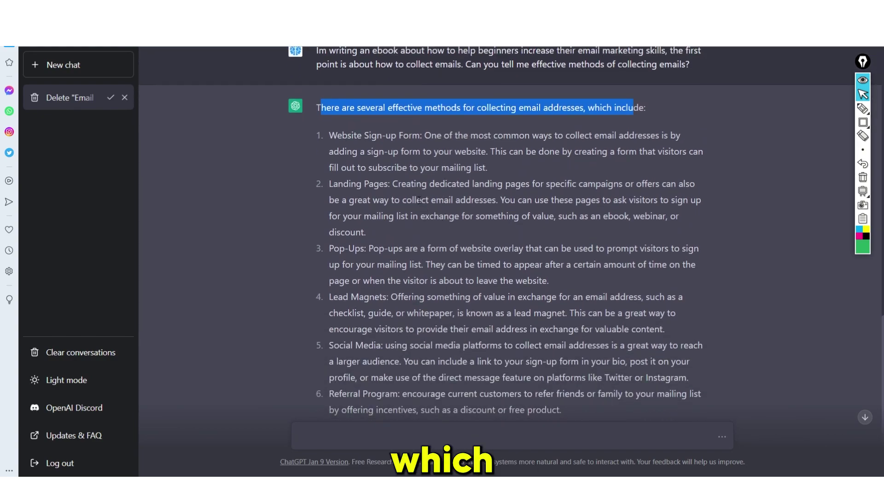
scroll(347, 150, down, 3)
scroll(351, 190, up, 3)
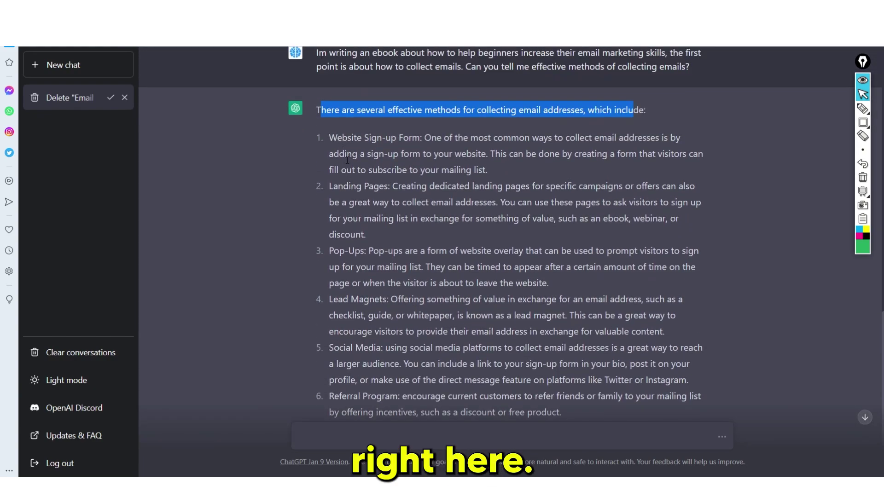
scroll(347, 161, down, 2)
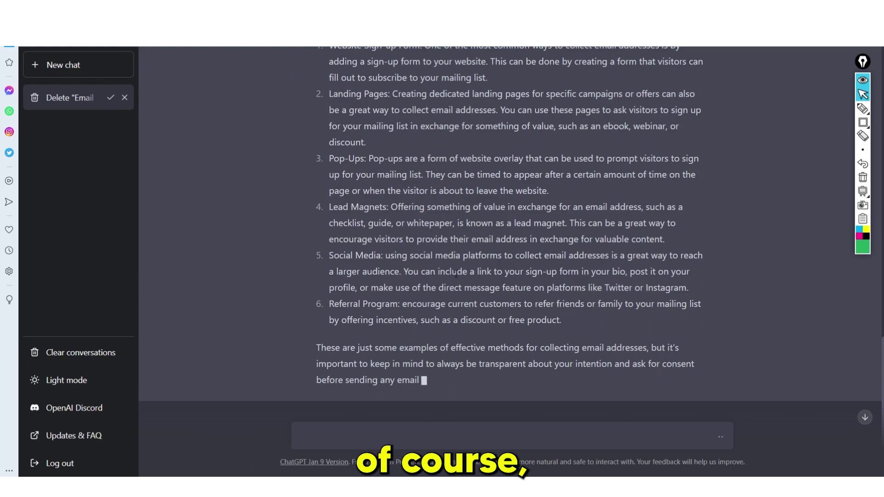
Step: Copy the numbered list of email collection methods together with the closing paragraph of the ChatGPT answer
scroll(335, 172, up, 2)
drag(328, 138, 469, 349)
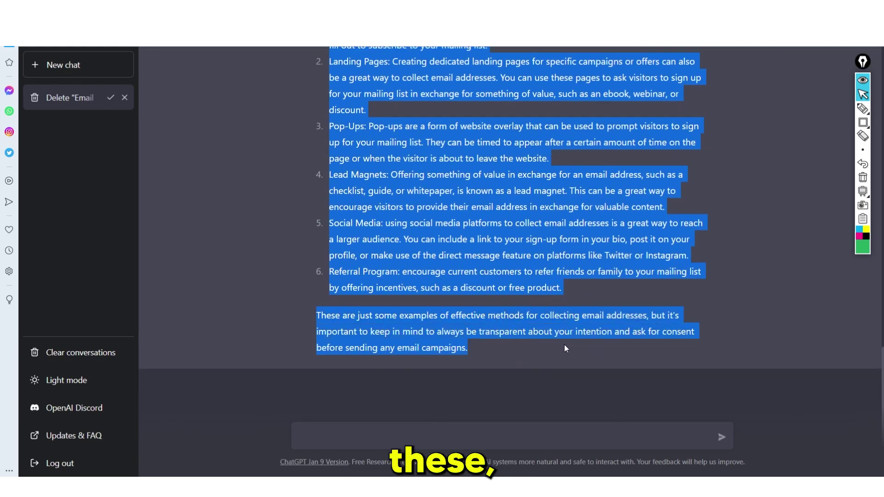
right_click(559, 328)
click(578, 363)
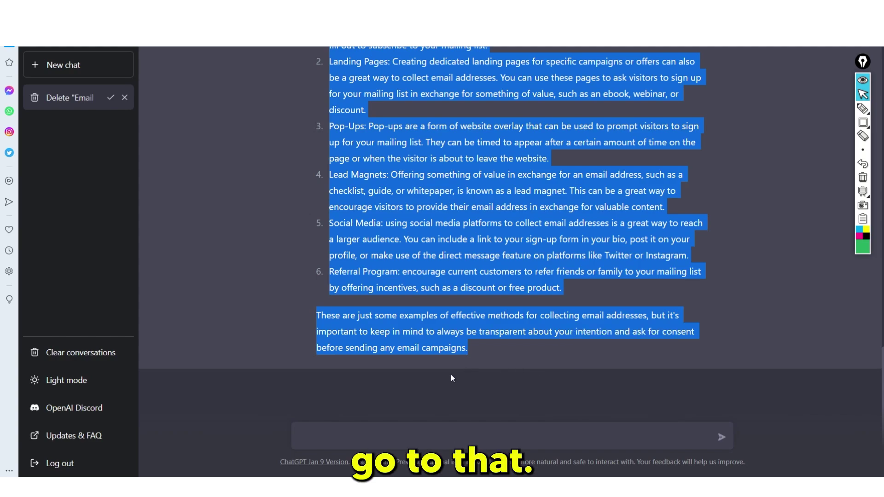
Step: Switch to the Word document and add the heading text "How to collect email addresses" a few lines below the "VII. Conclusion" list
key(alt+Tab)
click(476, 192)
scroll(479, 198, up, 1)
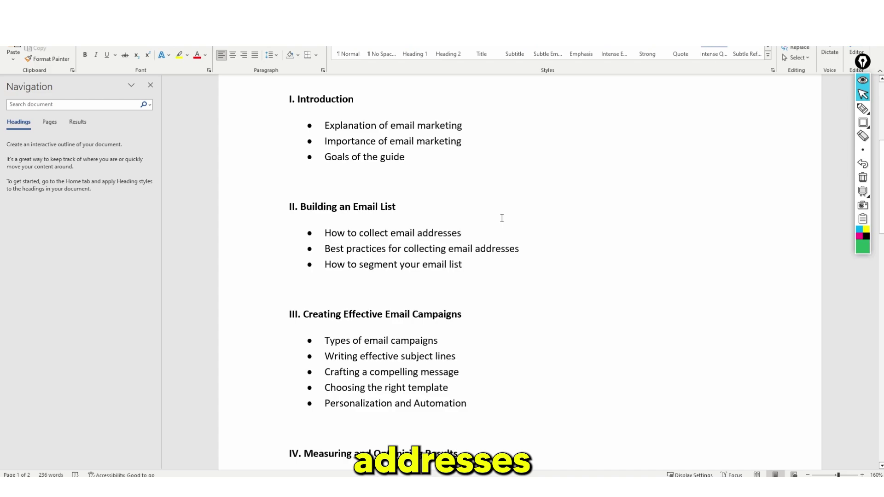
scroll(456, 183, up, 1)
scroll(480, 251, down, 20)
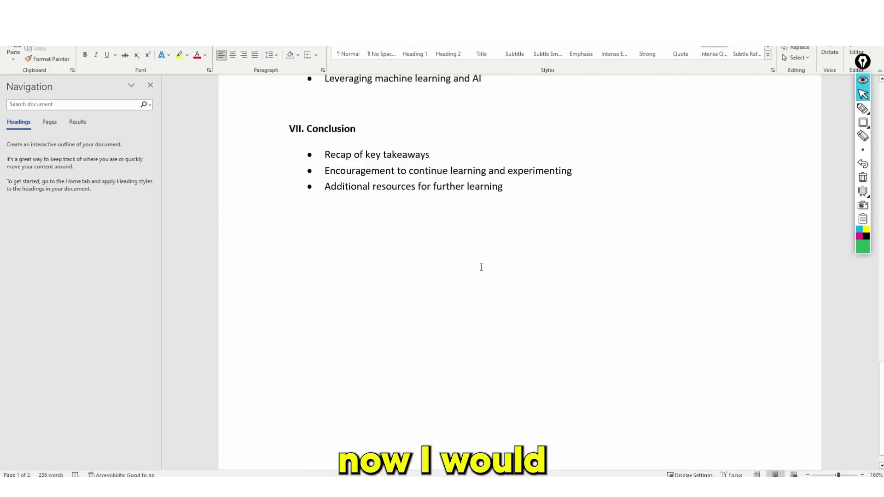
scroll(481, 268, down, 3)
click(536, 234)
key(Return)
key(Return)
key(Return)
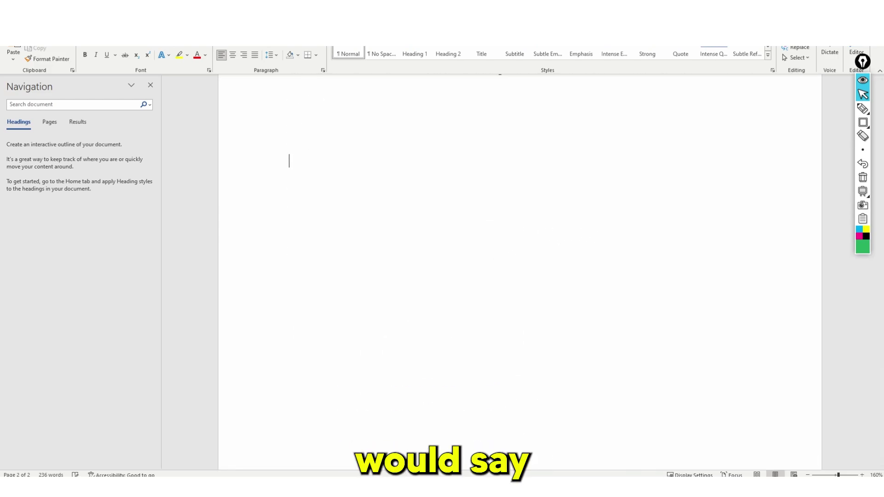
text(How to collec)
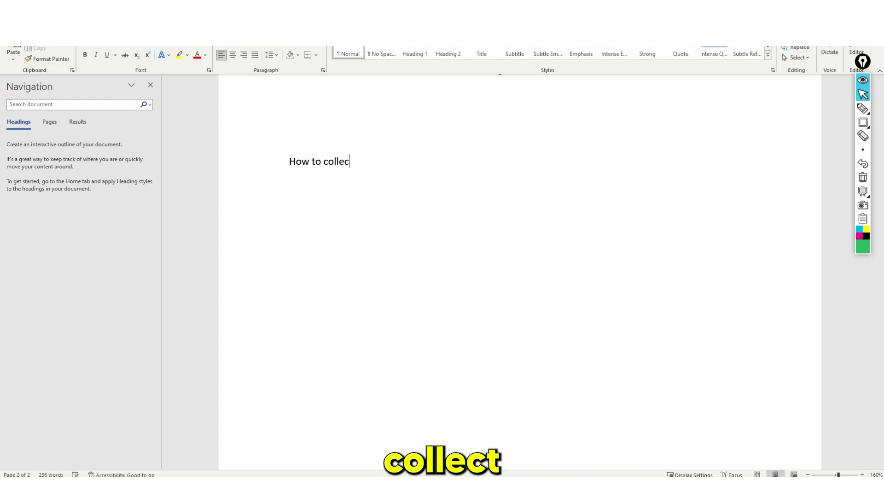
text(t email dr)
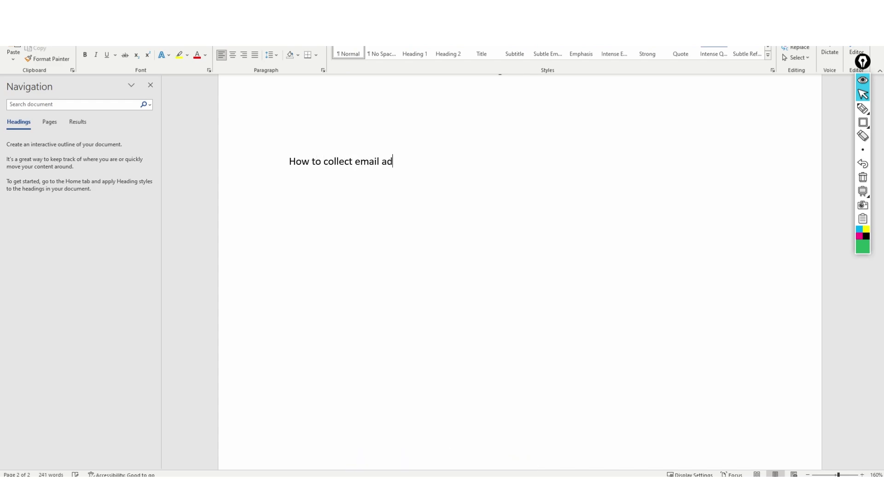
Step: Replace the text in WordPad with the copied ChatGPT answer and copy all of it without the chat formatting
key(ctrl+v)
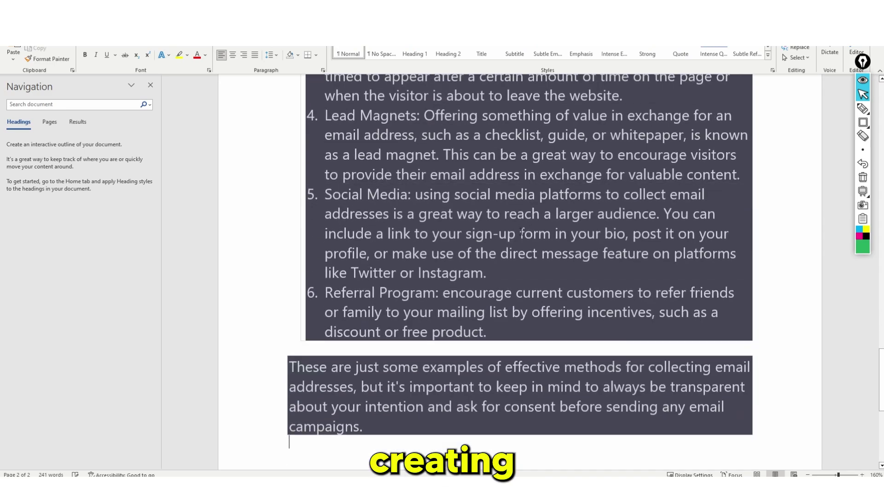
key(ctrl+z)
key(alt+Tab)
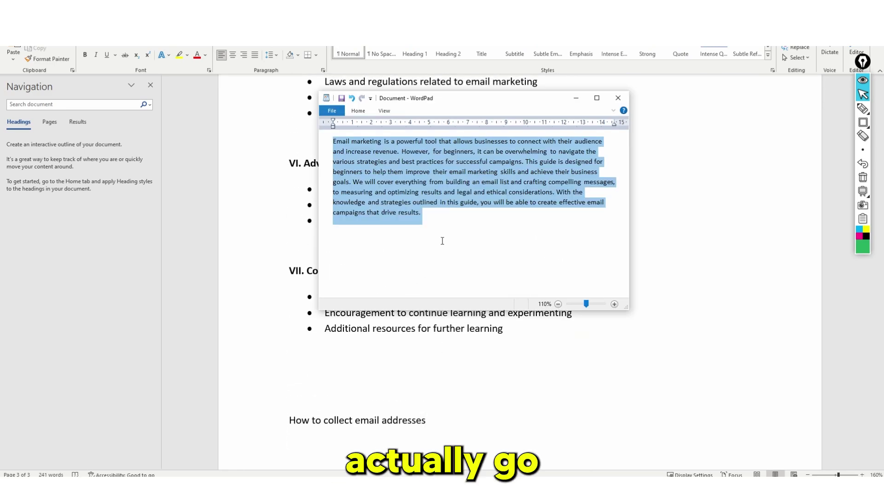
key(ctrl+v)
key(ctrl+a)
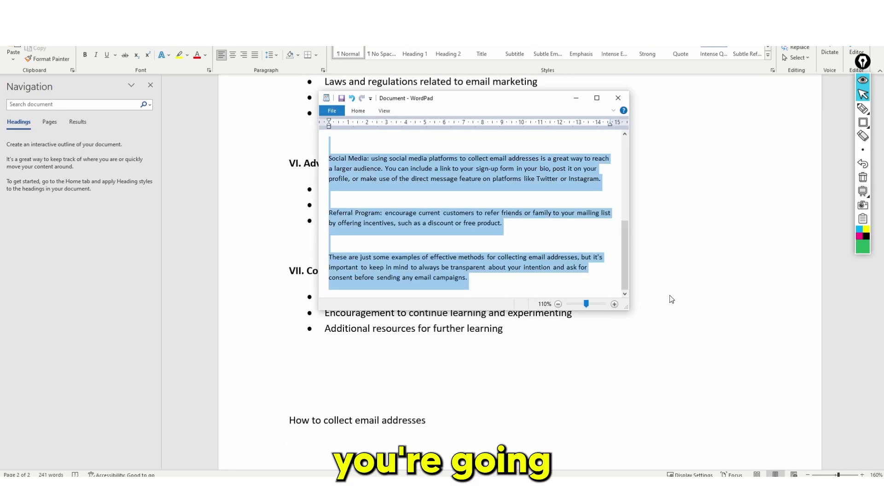
key(ctrl+c)
Step: Paste the cleaned email collection methods into the Word document below "How to collect email addresses"
key(alt+Tab)
click(363, 237)
key(ctrl+v)
scroll(440, 227, up, 5)
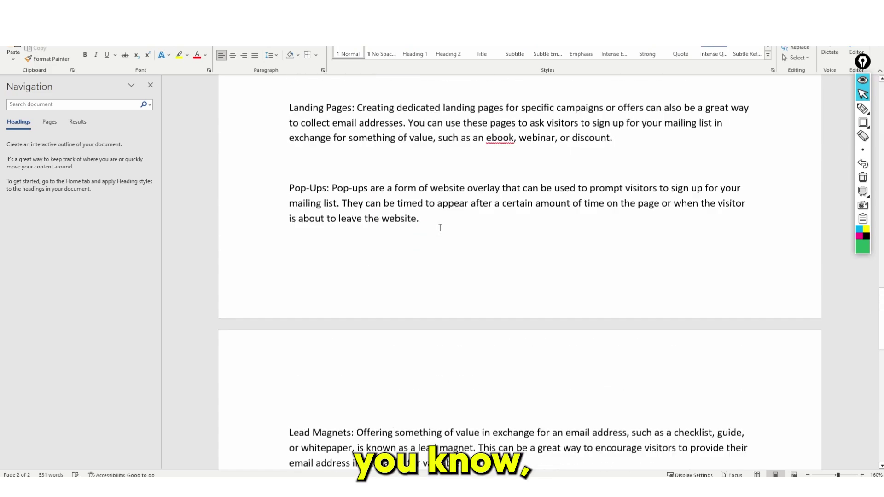
scroll(440, 228, up, 8)
Step: Make the heading "How to collect email addresses" bold and increase its font size by two steps
scroll(429, 194, down, 4)
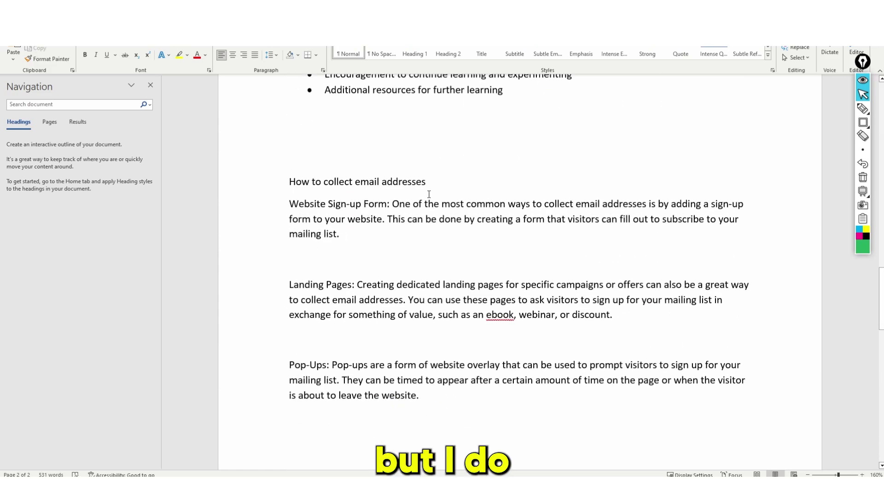
drag(428, 184, 278, 184)
click(85, 55)
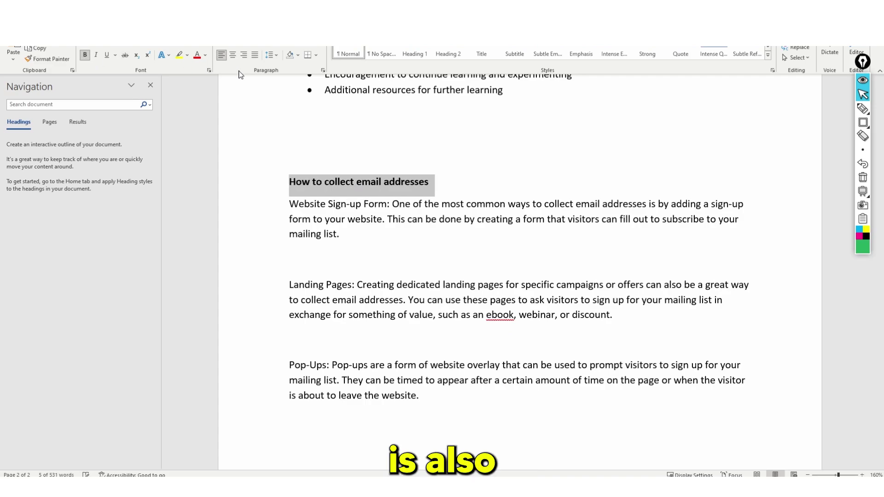
click(154, 40)
click(155, 40)
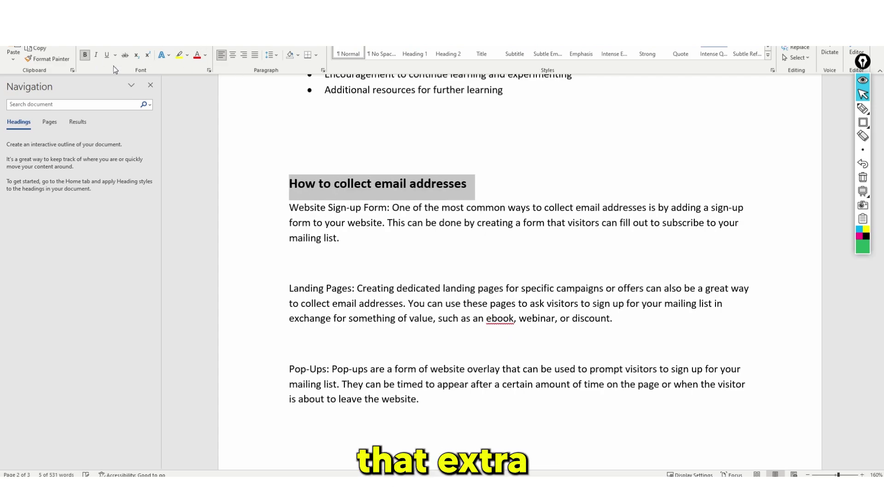
click(85, 55)
click(509, 182)
drag(462, 183, 241, 172)
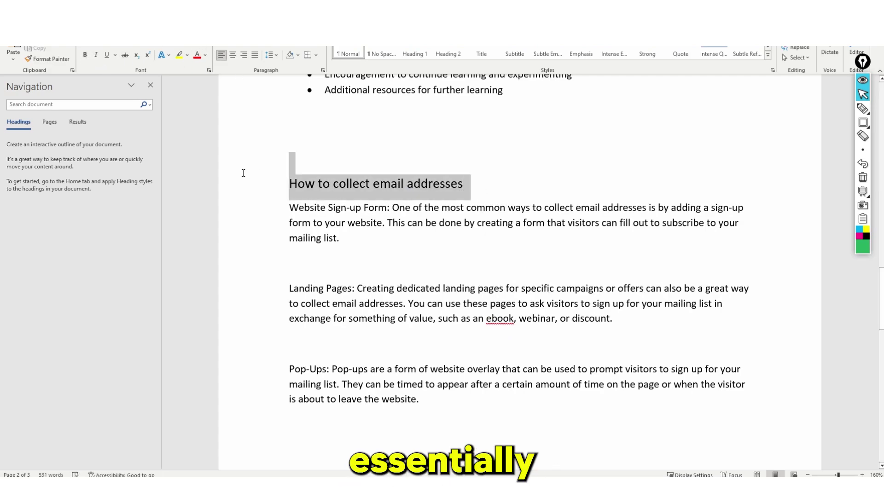
click(85, 55)
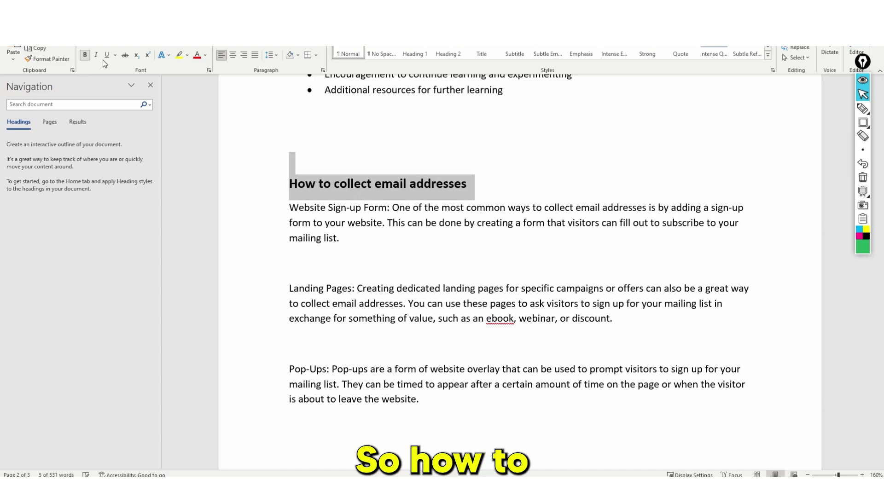
click(467, 184)
Step: Bold the lead-in labels "Website Sign-up Form", "Landing Pages:" and "Pop-Ups:" at the start of their paragraphs
drag(389, 208, 289, 208)
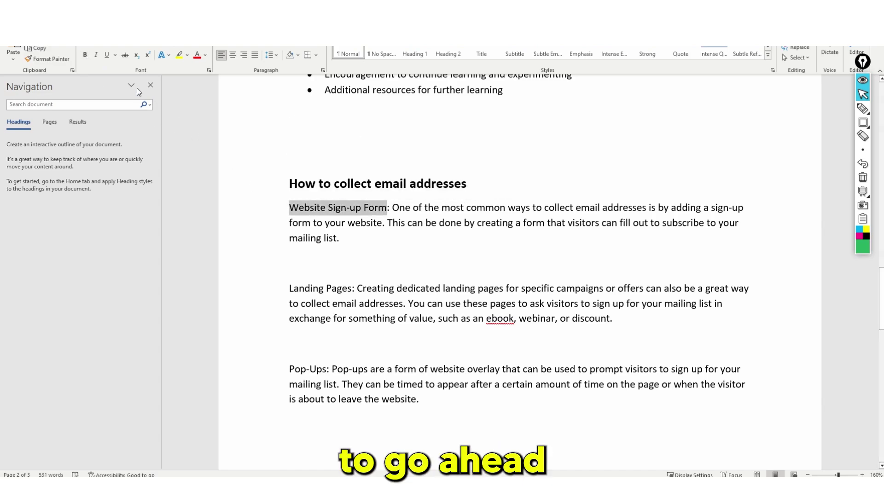
click(85, 55)
click(368, 260)
drag(357, 288, 289, 288)
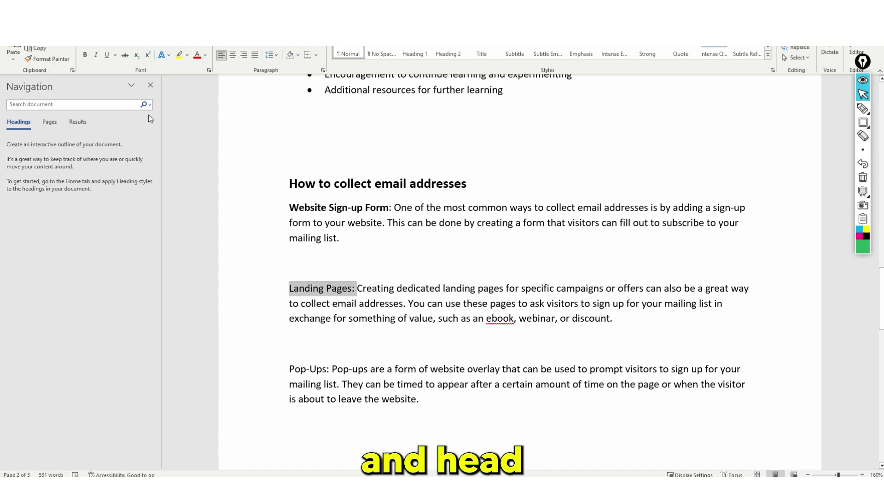
click(84, 54)
scroll(394, 270, down, 3)
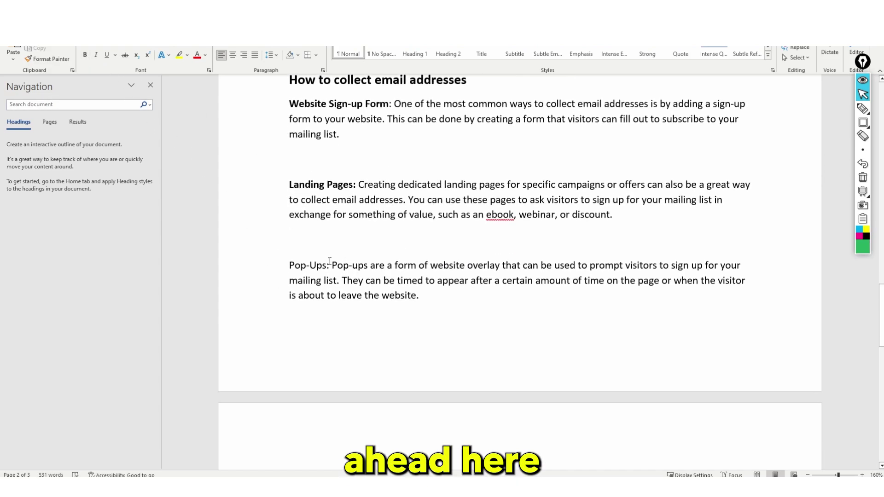
drag(331, 265, 276, 265)
click(85, 54)
Step: Bold the lead-in labels "Lead Magnets:", "Social Media:" and "Referral Program:" at the start of their paragraphs
scroll(345, 308, down, 5)
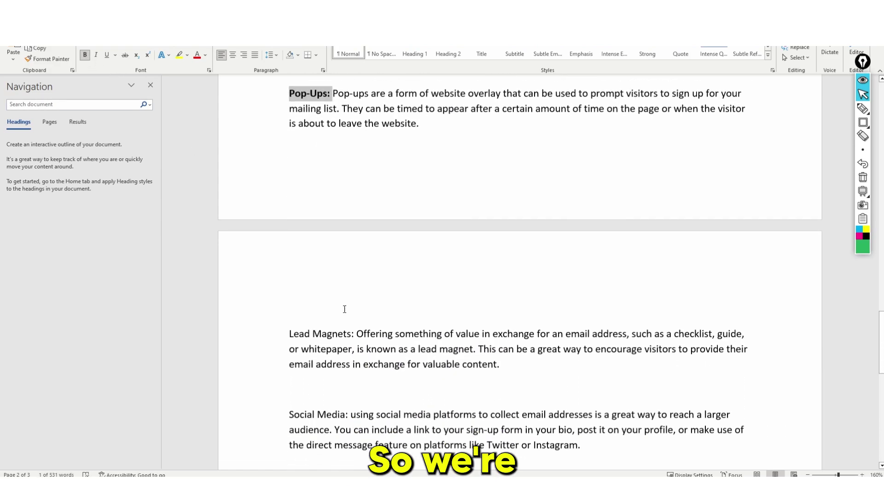
drag(354, 333, 289, 333)
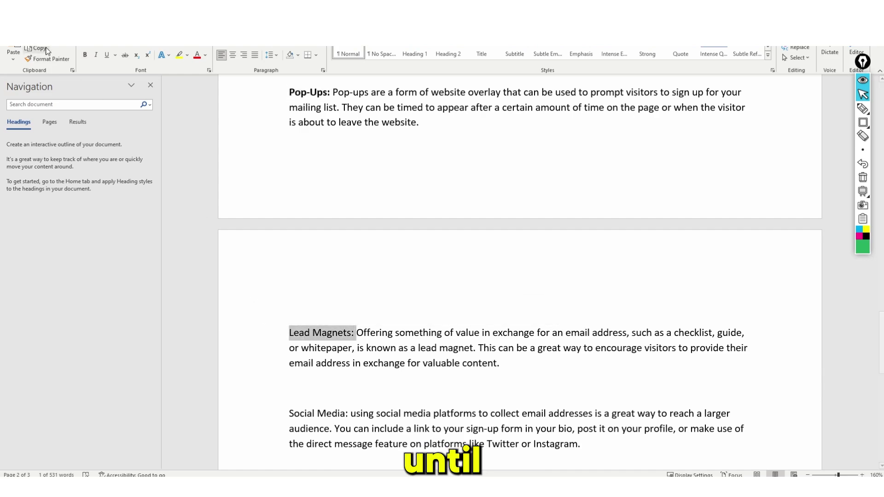
click(85, 56)
scroll(320, 250, down, 4)
drag(351, 275, 264, 272)
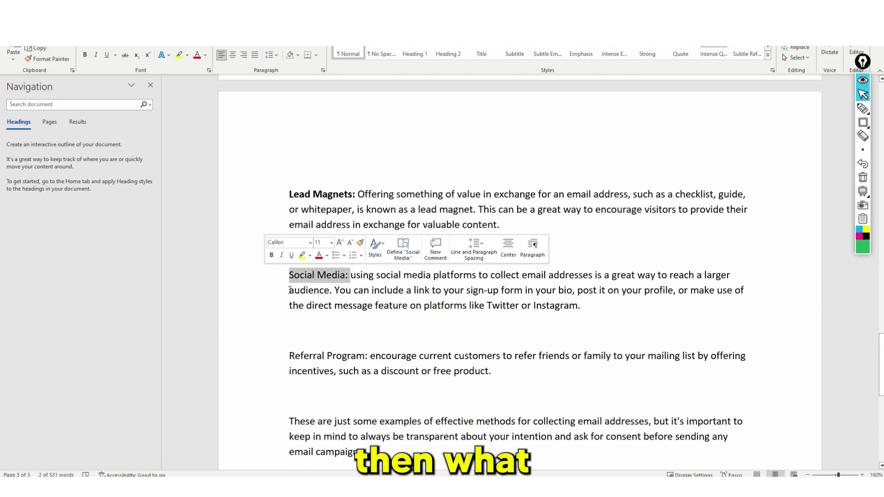
click(85, 55)
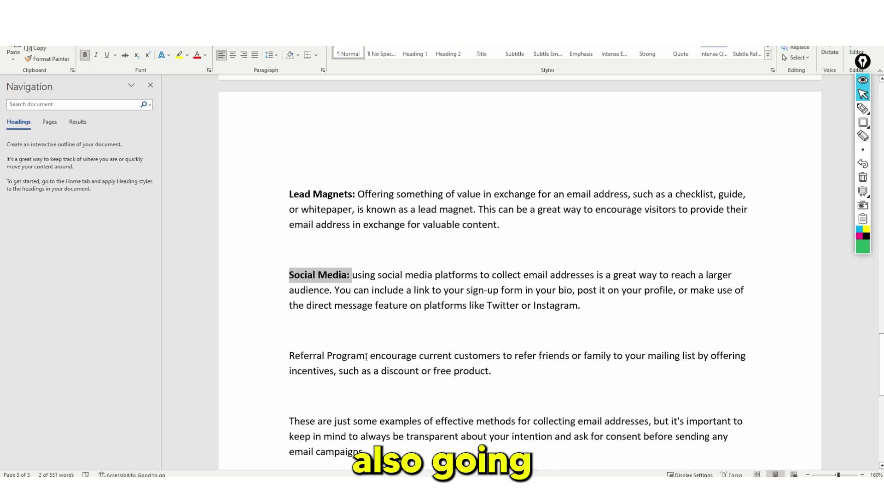
drag(370, 357, 289, 357)
key(ctrl+b)
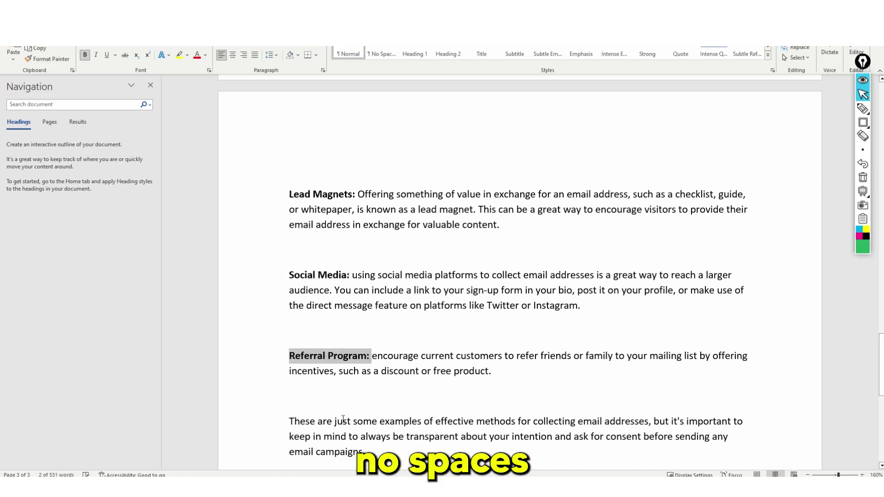
click(411, 391)
Step: Copy the label "Website Sign-up Form:" below the "How to collect email addresses" heading
scroll(369, 292, up, 8)
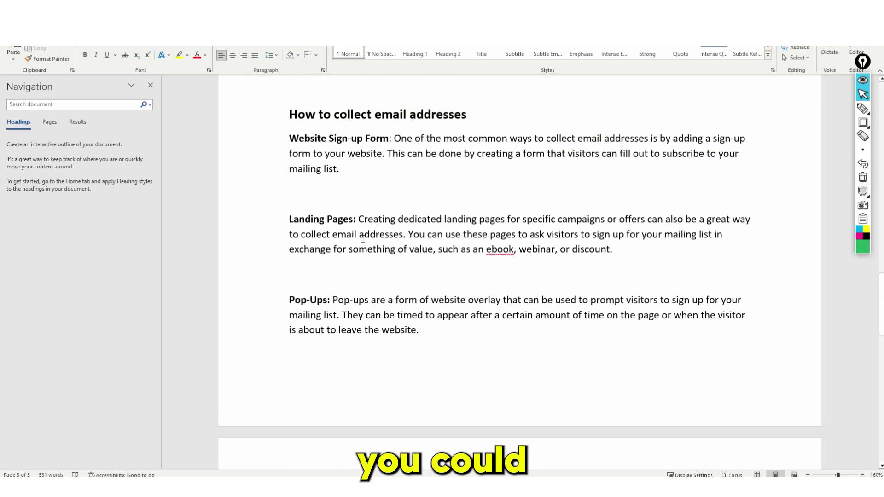
scroll(362, 226, up, 1)
drag(393, 176, 276, 174)
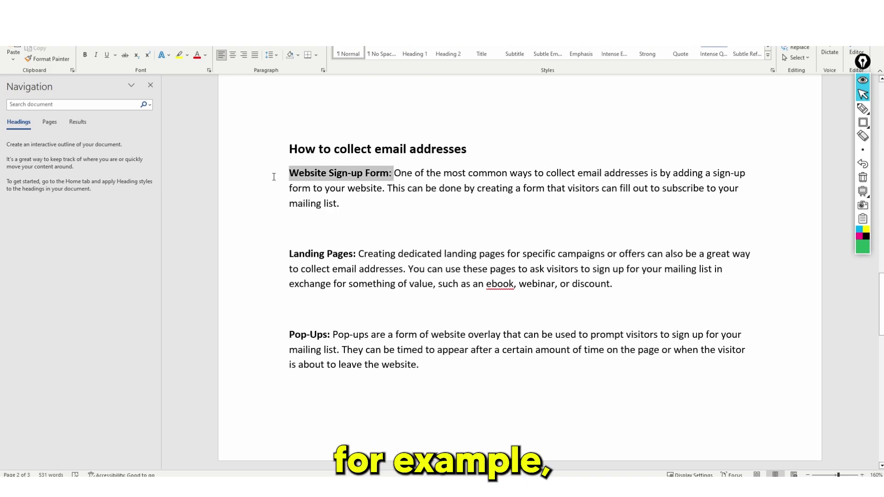
right_click(329, 173)
click(363, 212)
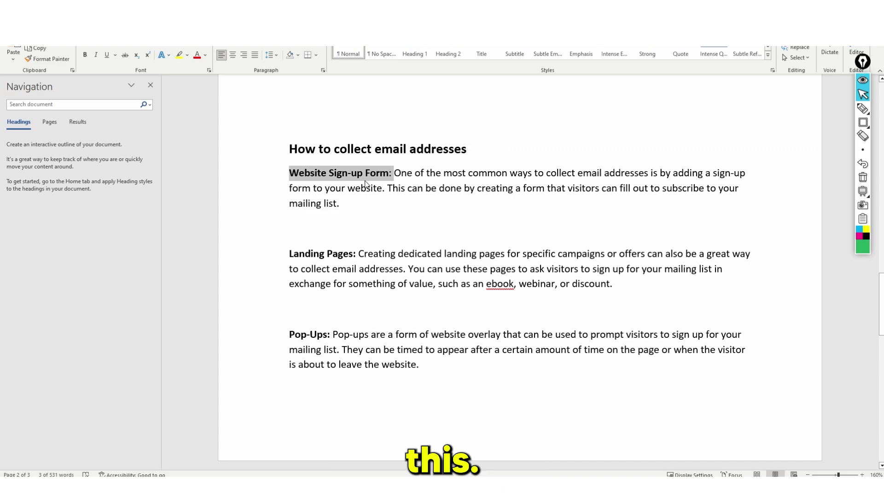
Step: Search Google Images for "Website Sign-up Form:" and copy the Instapage image of the Shopify 14-day trial form
scroll(502, 277, down, 5)
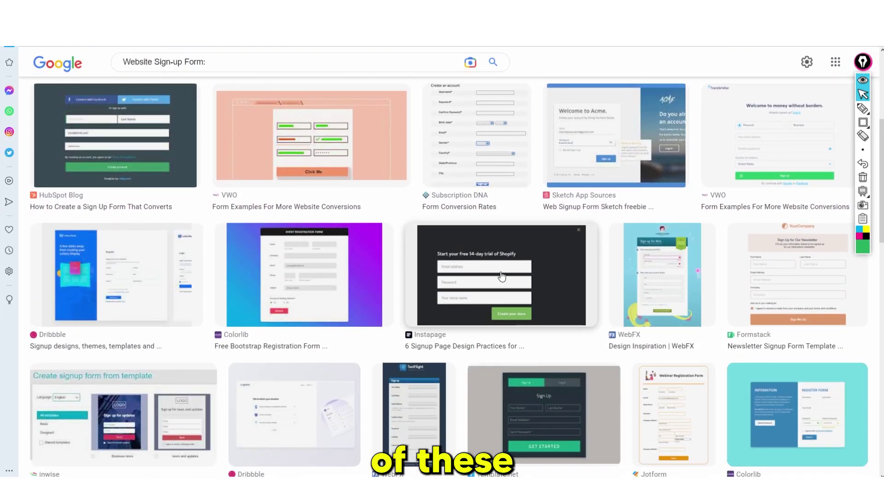
click(512, 264)
right_click(651, 226)
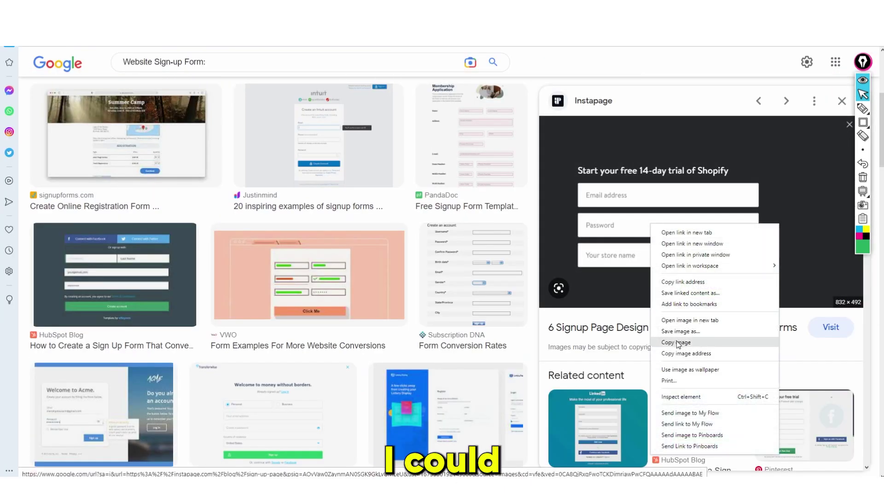
click(677, 343)
Step: Switch to the Word document and paste the copied sign-up form image below the "Website Sign-up Form" paragraph
click(415, 438)
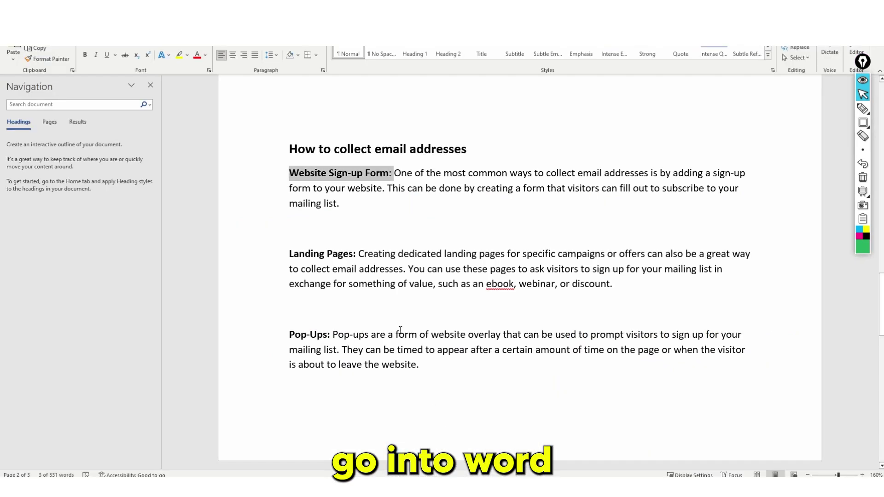
click(379, 226)
key(ctrl+v)
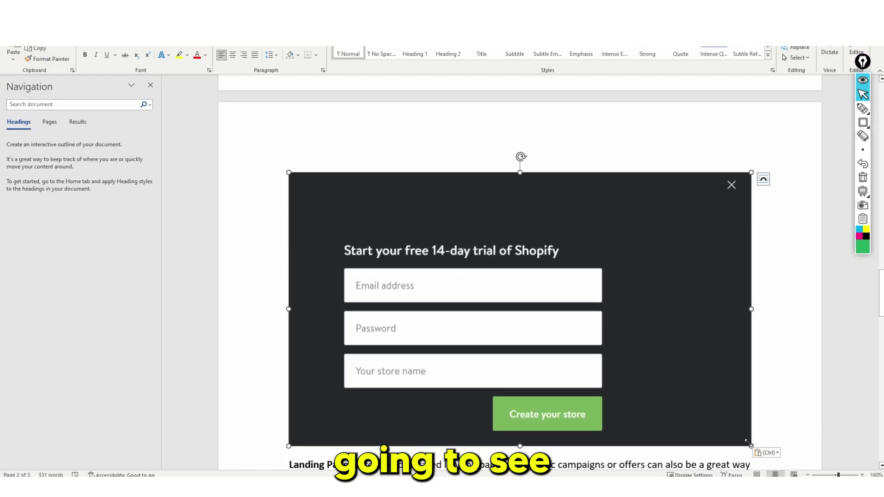
Step: Try to scale down the pasted sign-up form image below the "Website Sign-up Form" paragraph
drag(748, 444, 419, 255)
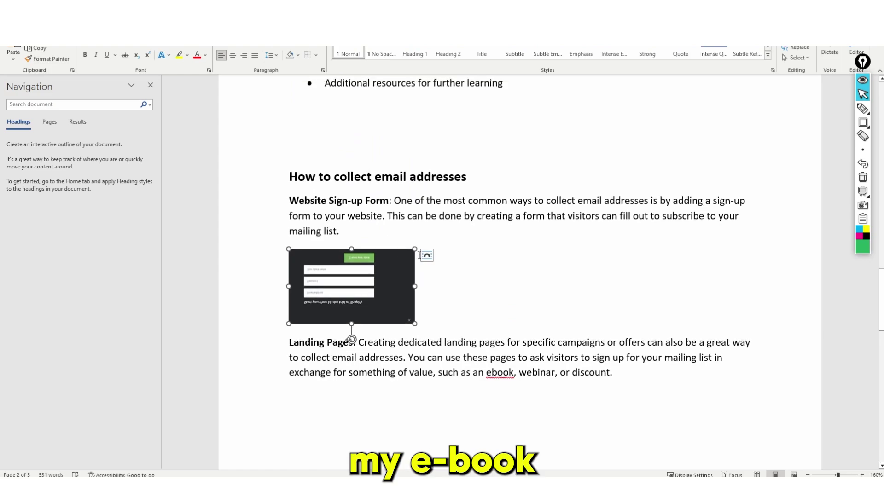
drag(415, 324, 509, 380)
click(488, 286)
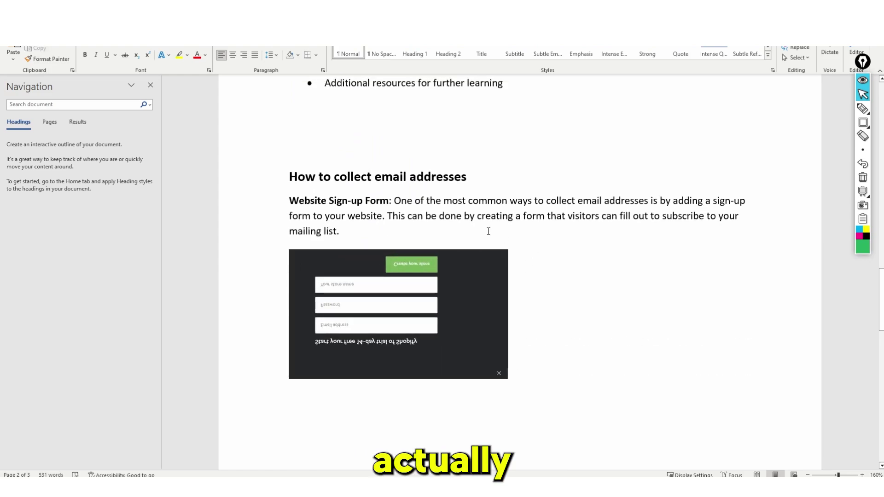
scroll(393, 200, up, 3)
scroll(394, 200, down, 5)
scroll(394, 201, up, 5)
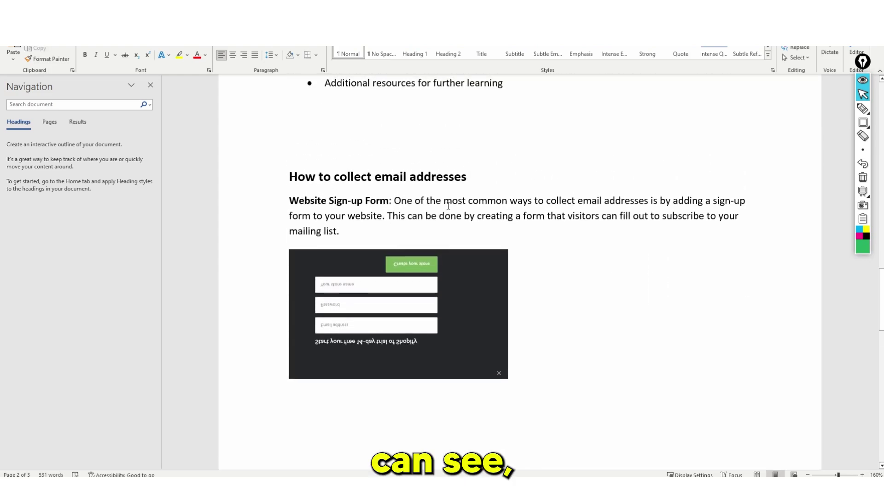
scroll(437, 222, down, 5)
click(444, 181)
scroll(443, 181, up, 2)
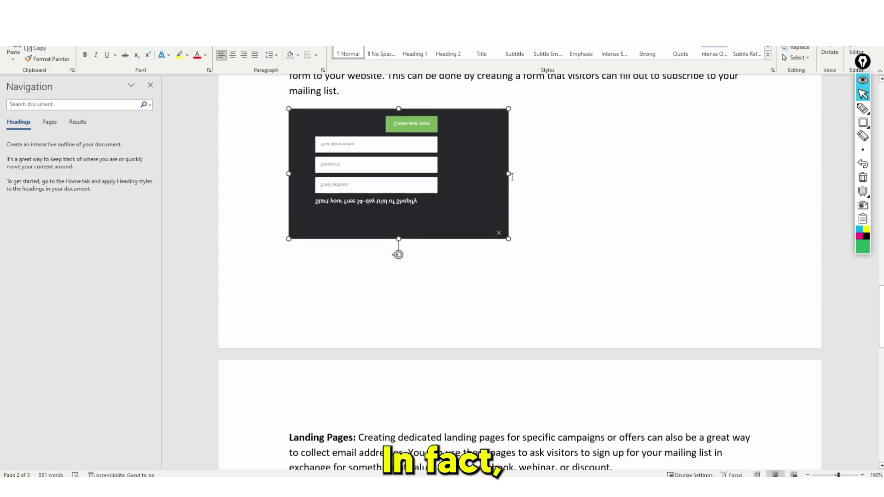
mouse_move(509, 275)
mouse_down()
mouse_move(442, 263)
mouse_move(551, 304)
mouse_move(510, 276)
mouse_up()
drag(295, 275, 280, 246)
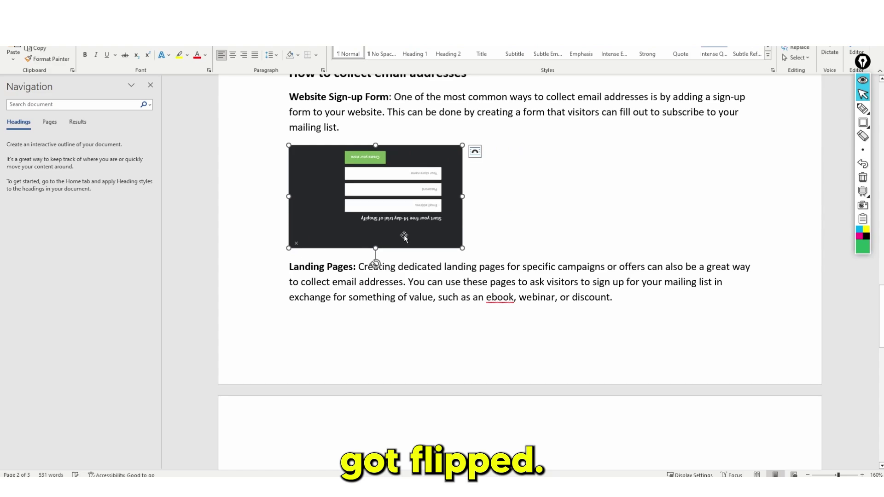
Step: Undo the flipped resizing and place the sign-up form image upright at a reduced size above the "Landing Pages" paragraph
key(ctrl+z)
key(ctrl+v)
scroll(414, 208, up, 2)
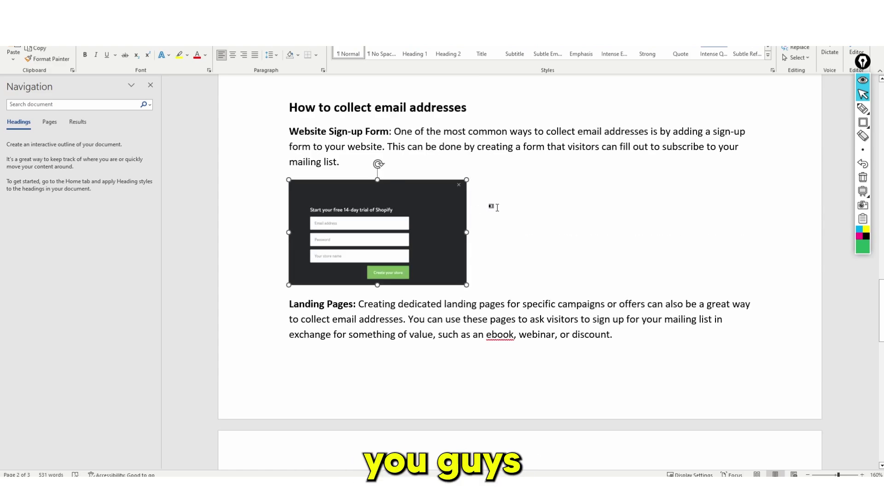
Step: Add a full-width underscore divider line between the centred introduction text and the "I. Introduction" heading
scroll(416, 186, up, 1)
scroll(392, 187, down, 4)
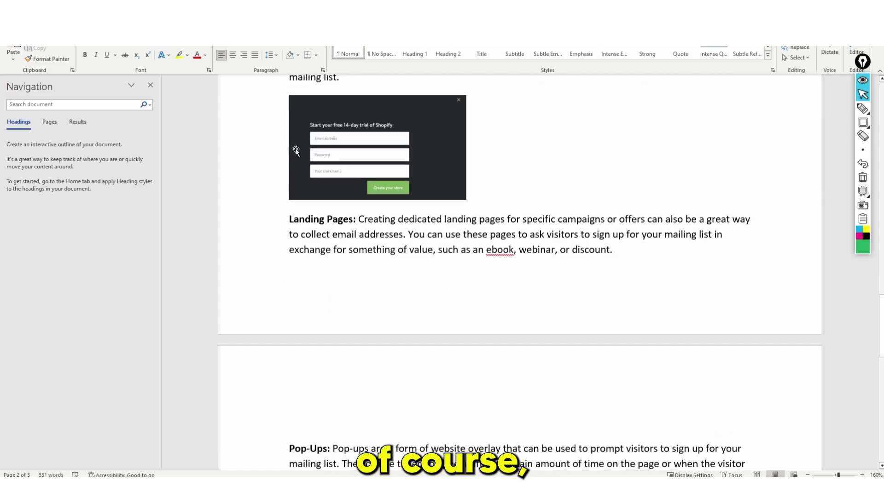
scroll(339, 188, up, 1)
scroll(339, 188, up, 2)
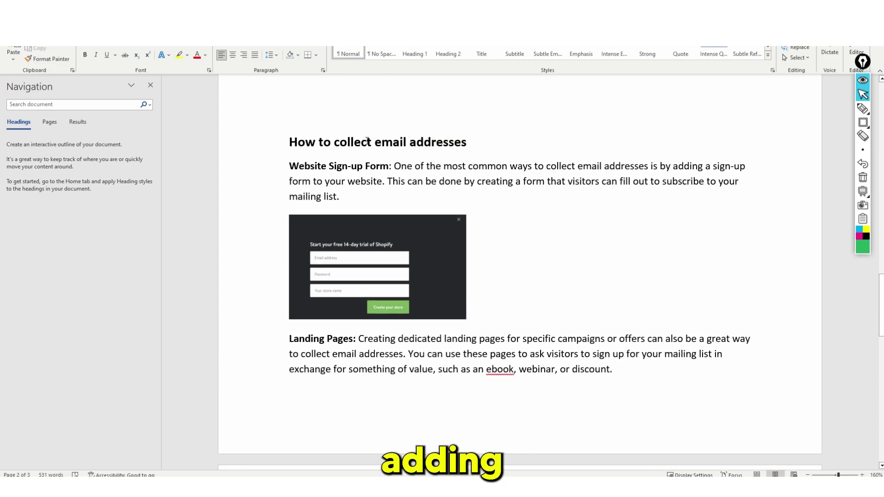
scroll(367, 140, up, 18)
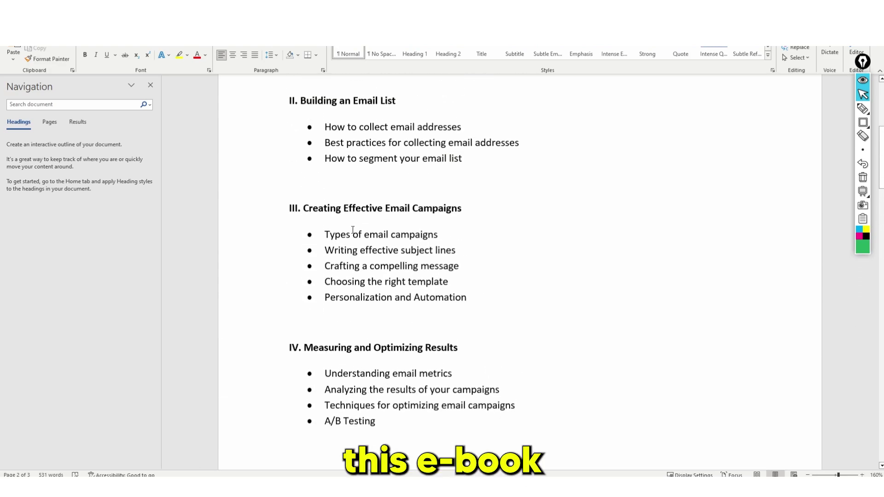
scroll(353, 230, up, 10)
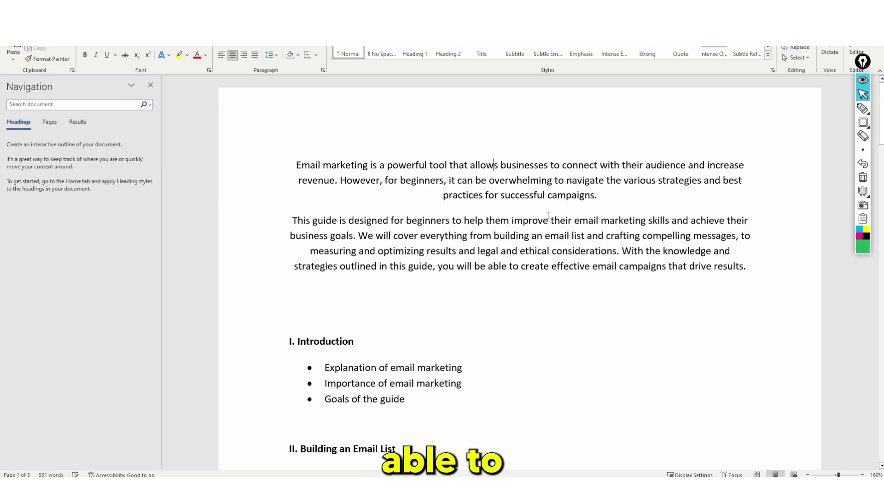
click(339, 300)
text(----------------------------)
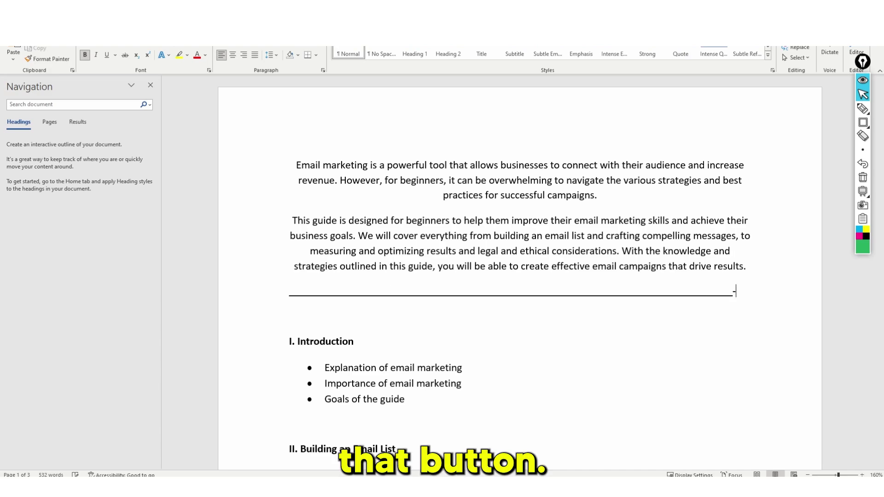
text(_________)
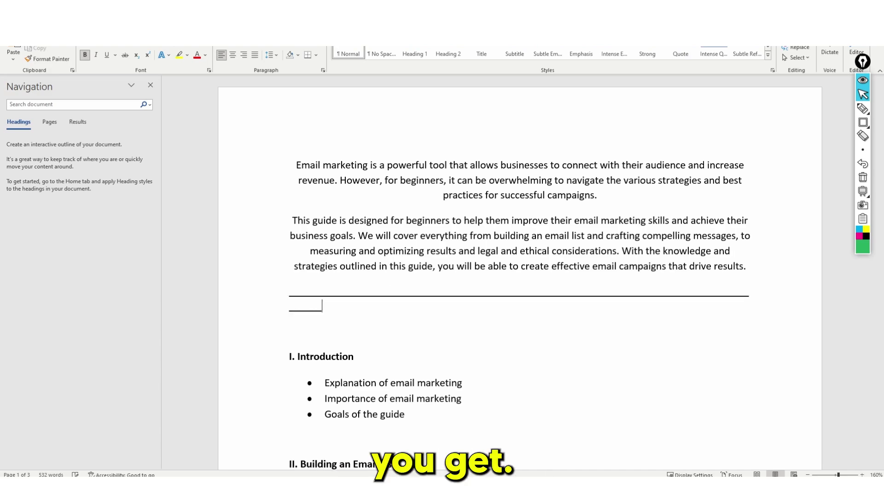
key(BackSpace)
key(BackSpace)
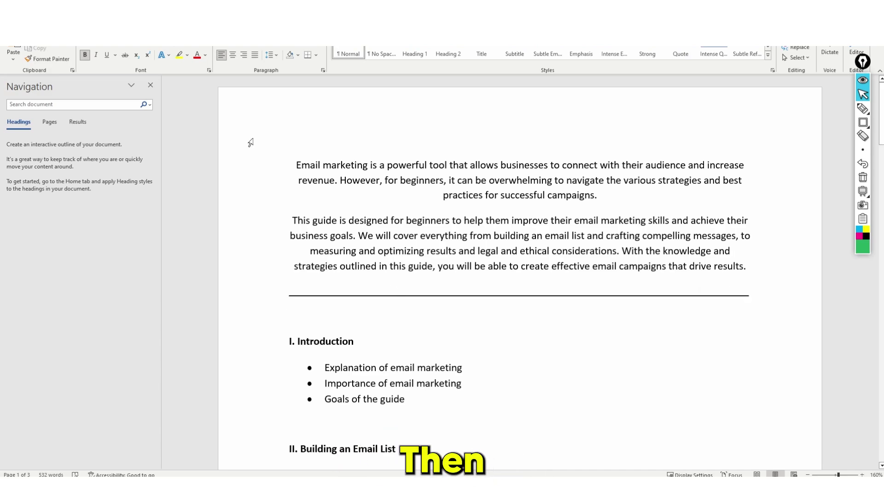
Step: Add a full-width underscore divider line directly above the "How to collect email addresses" heading
scroll(314, 194, down, 15)
scroll(318, 208, down, 6)
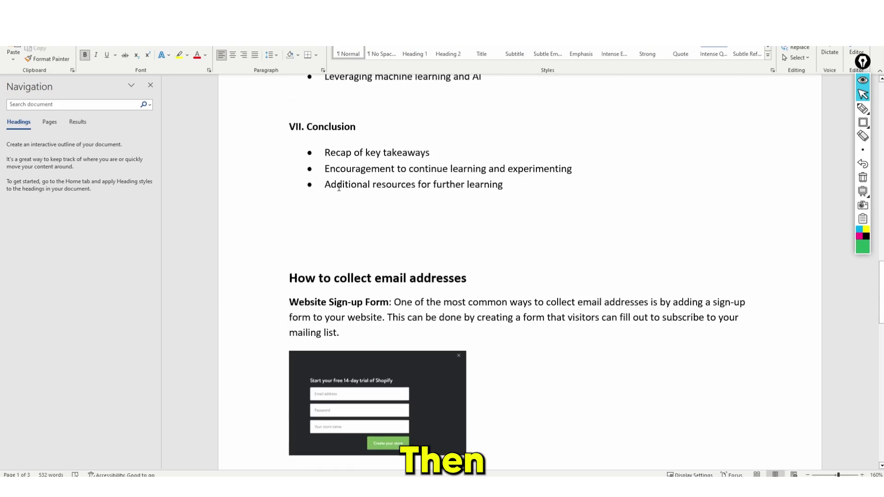
text(_)
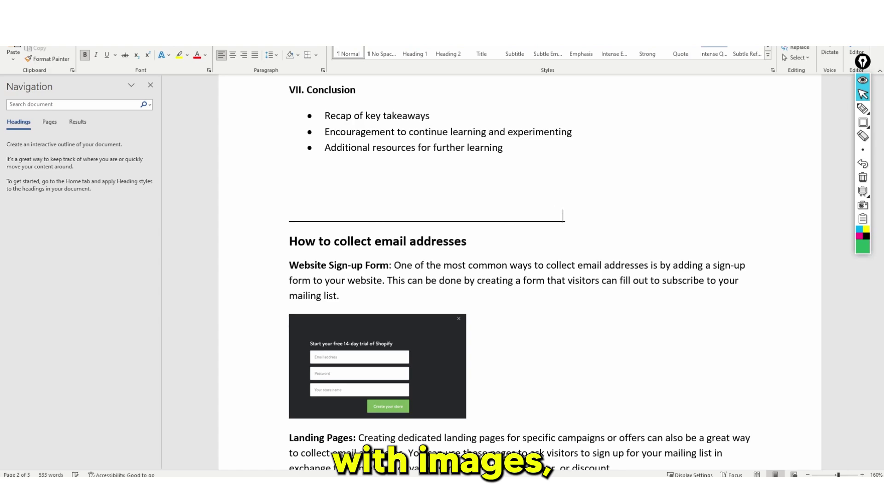
text(__)
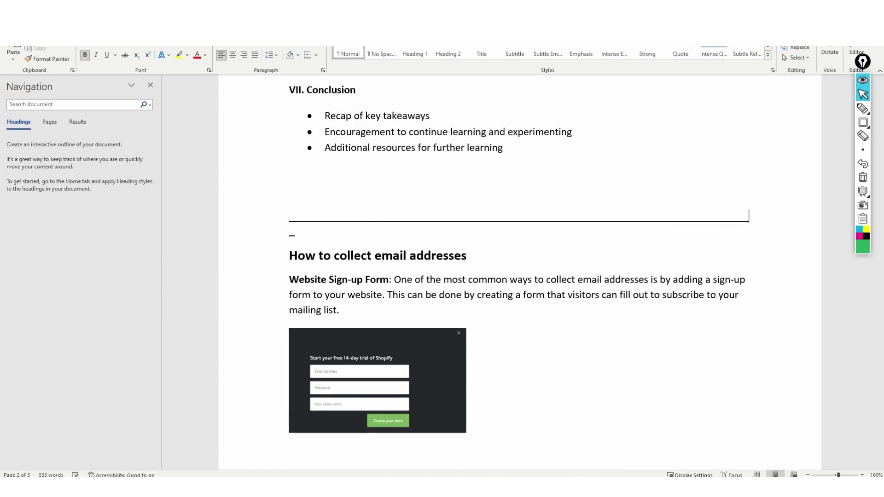
key(BackSpace)
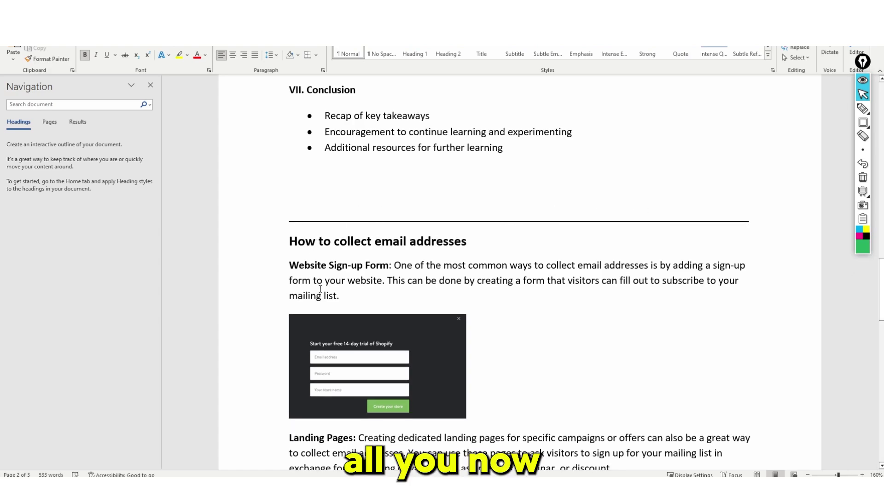
Step: Centre the "How to collect email addresses" heading
drag(472, 241, 266, 245)
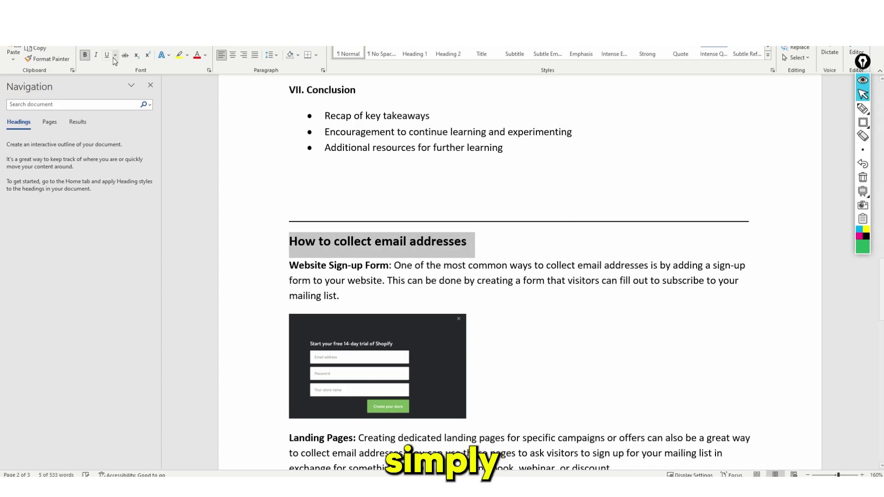
click(233, 56)
click(482, 281)
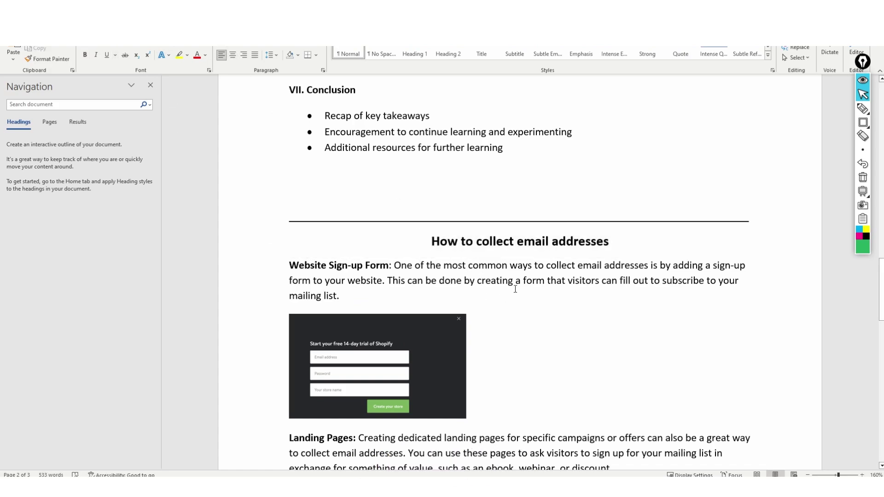
Step: Review the "How to collect email addresses" section and the ebook outline above it
scroll(540, 246, down, 4)
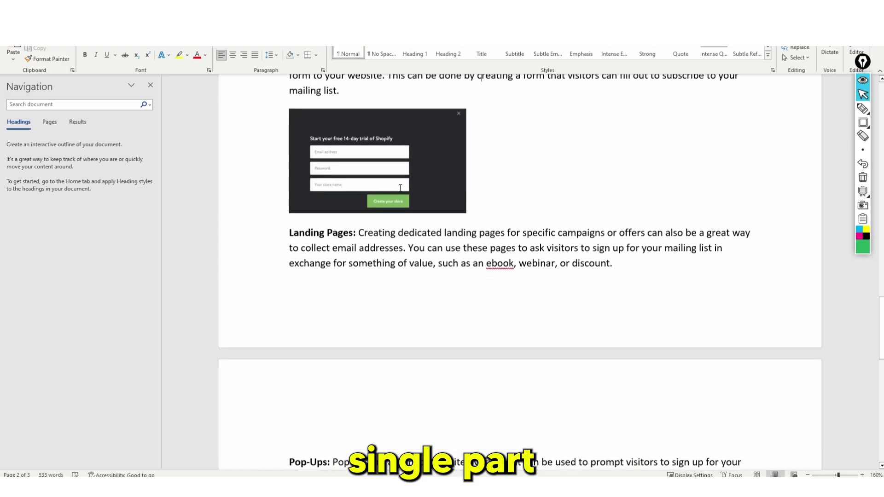
scroll(487, 229, up, 5)
scroll(436, 227, down, 4)
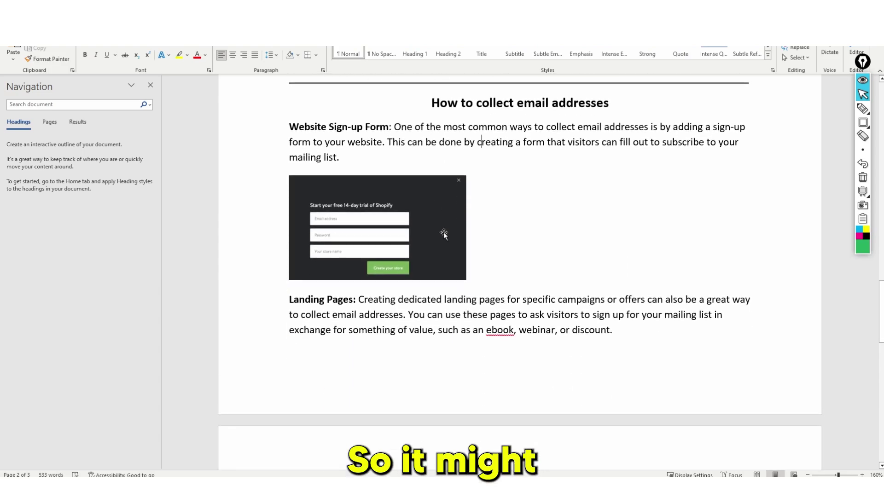
scroll(383, 224, down, 3)
scroll(383, 226, up, 8)
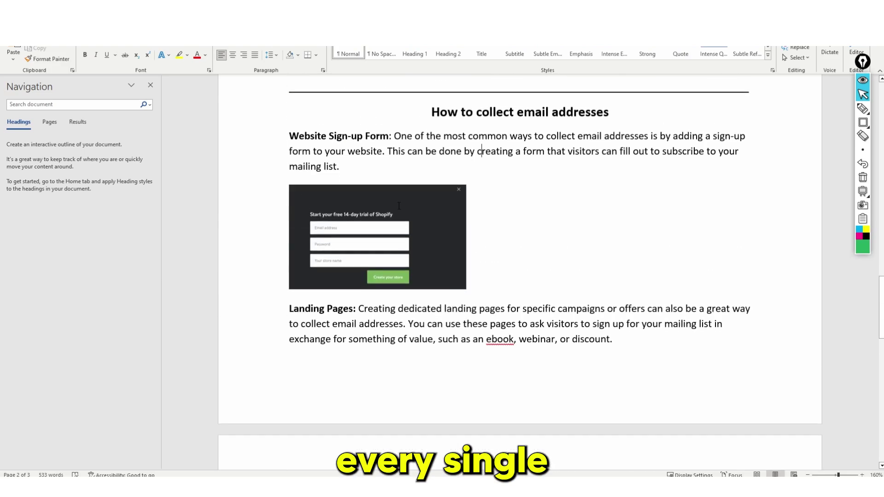
click(628, 357)
scroll(628, 357, up, 10)
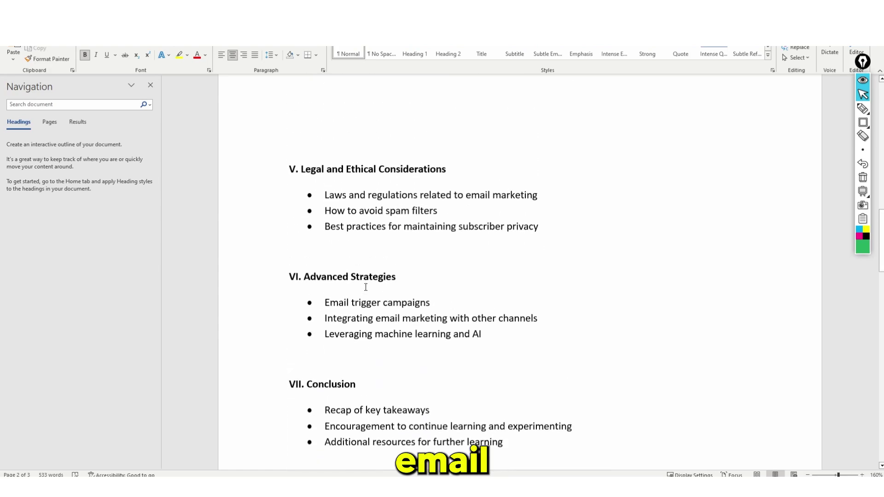
scroll(367, 260, up, 6)
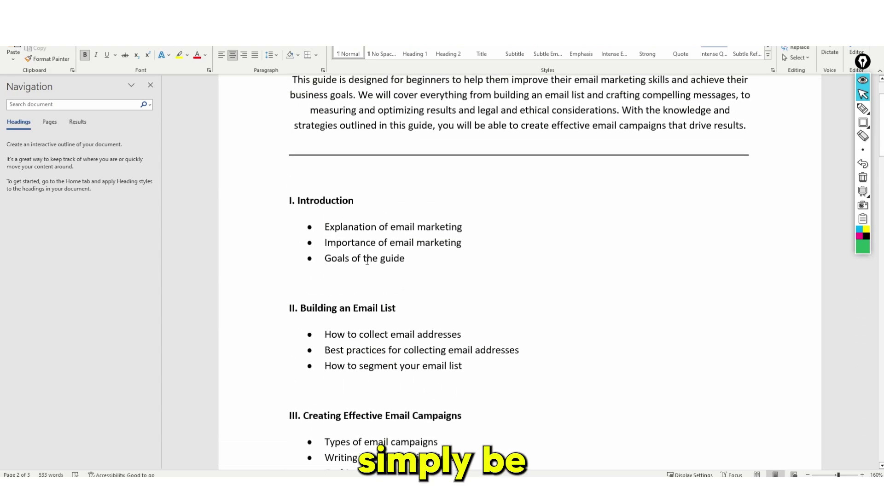
Step: Copy the "How to segment your email list" topic from the "II. Building an Email List" bullets
drag(529, 353, 325, 353)
scroll(425, 343, down, 2)
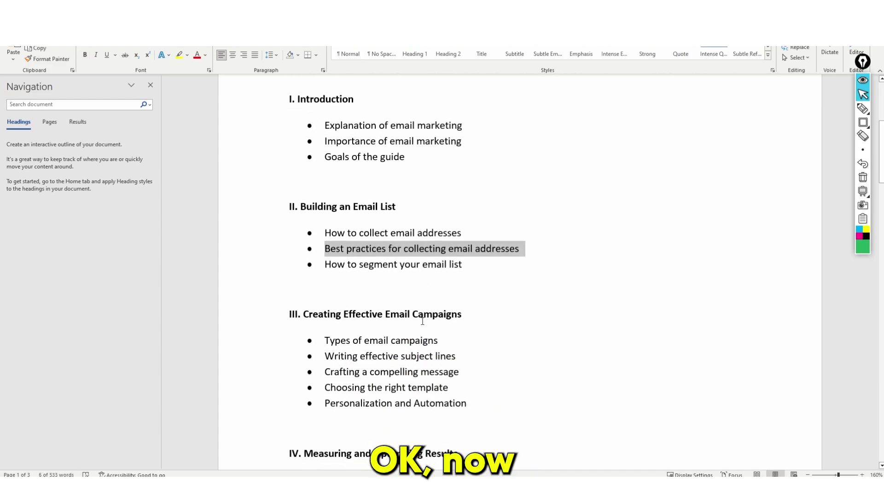
scroll(494, 271, down, 3)
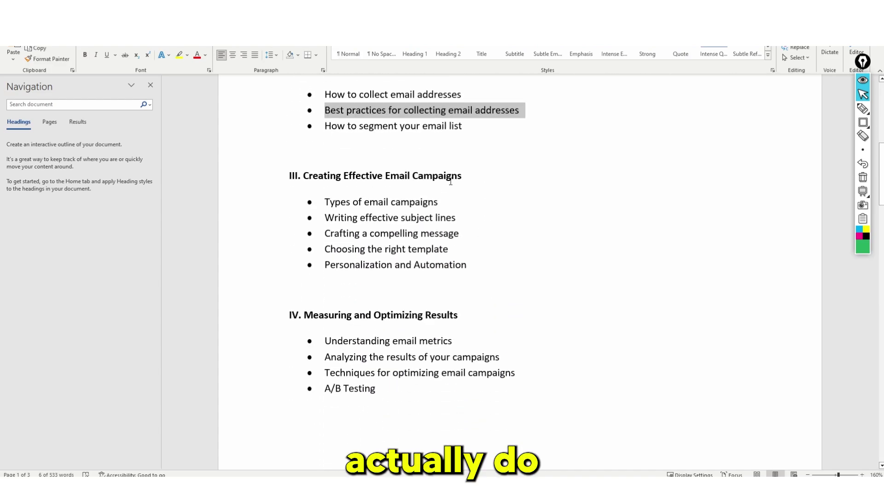
scroll(450, 182, up, 1)
drag(462, 161, 325, 161)
right_click(352, 162)
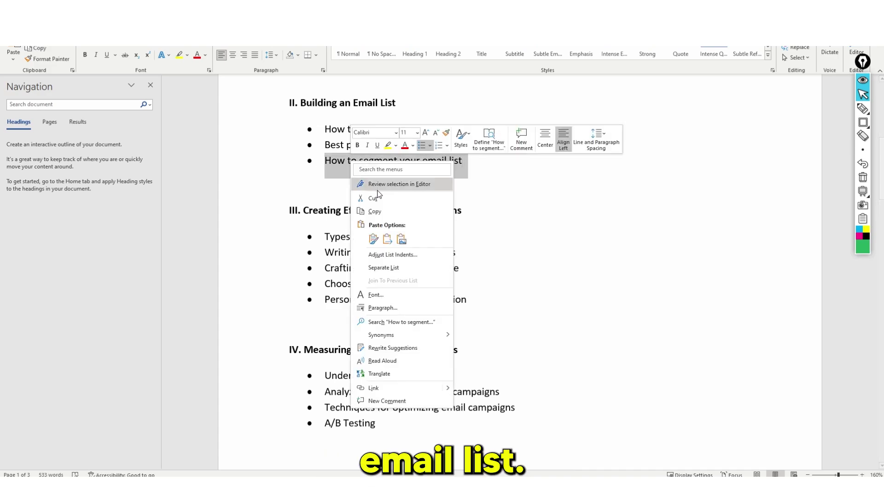
click(376, 211)
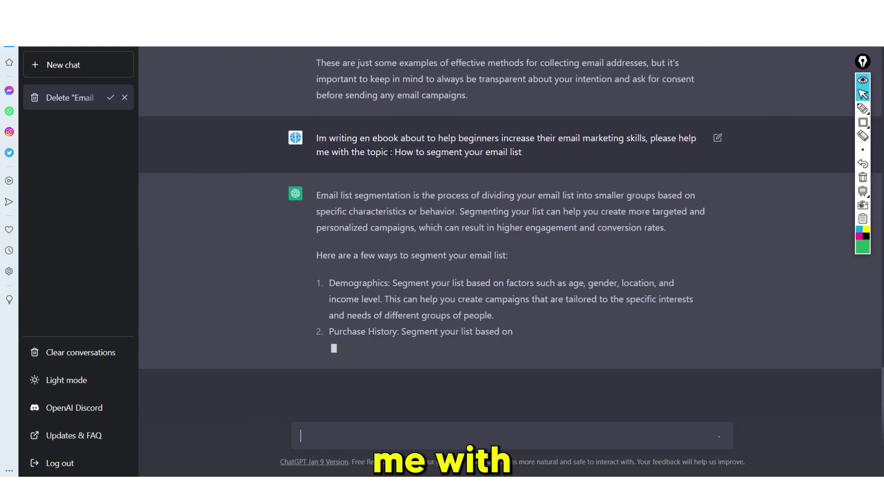
Step: Examine the ChatGPT prompt on the topic "How to segment your email list" and the response being generated
drag(392, 152, 521, 151)
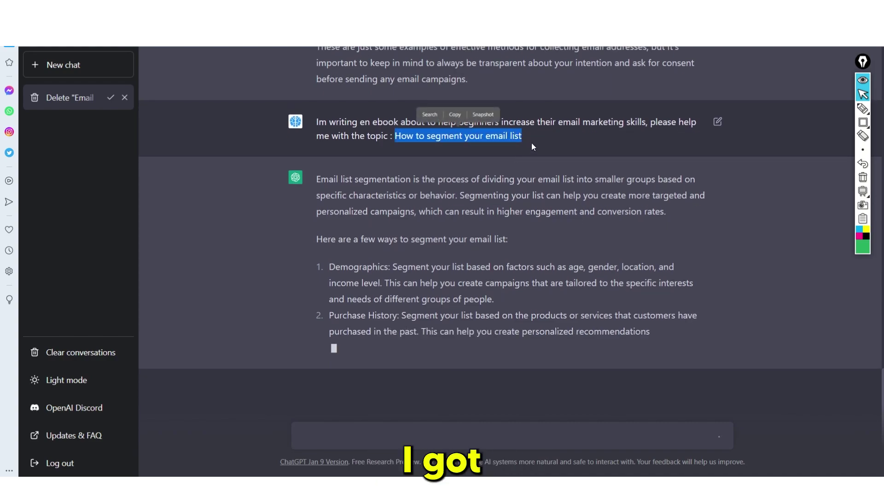
click(502, 130)
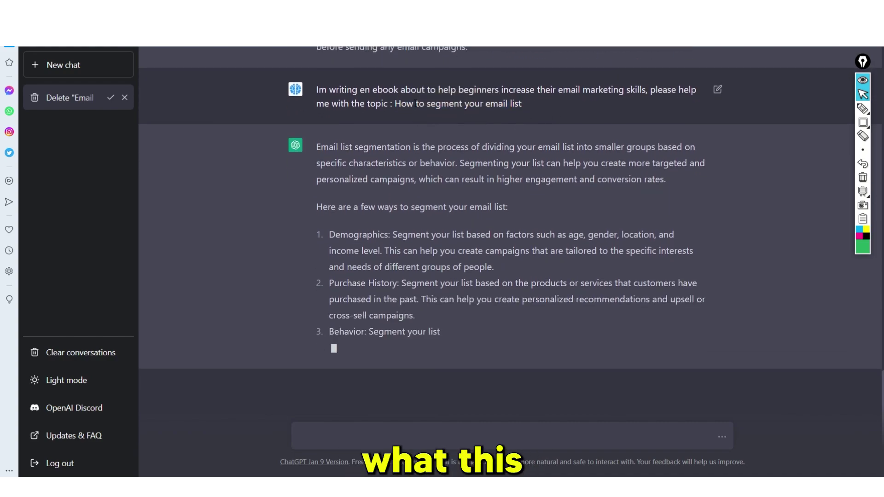
drag(414, 104, 521, 103)
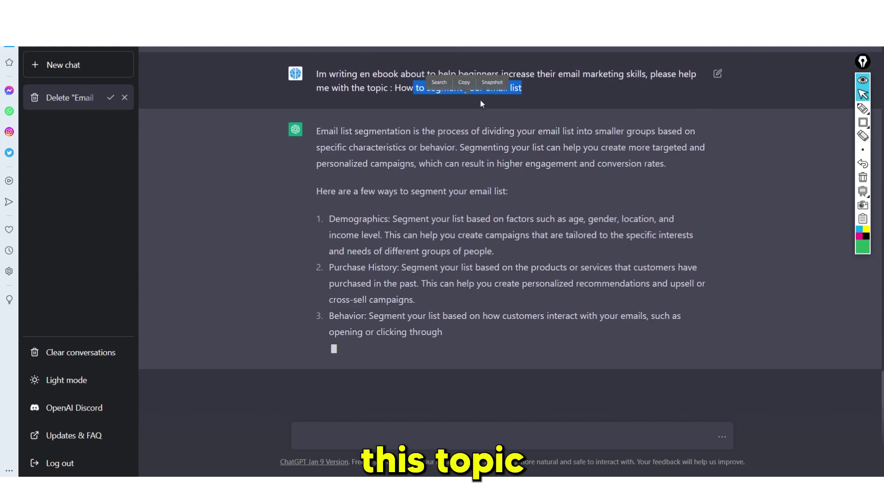
scroll(480, 101, up, 2)
click(503, 183)
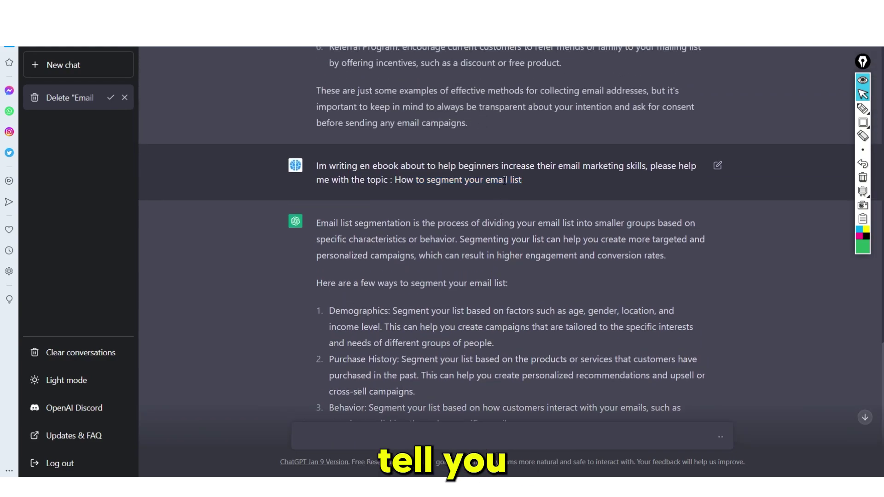
scroll(506, 184, down, 3)
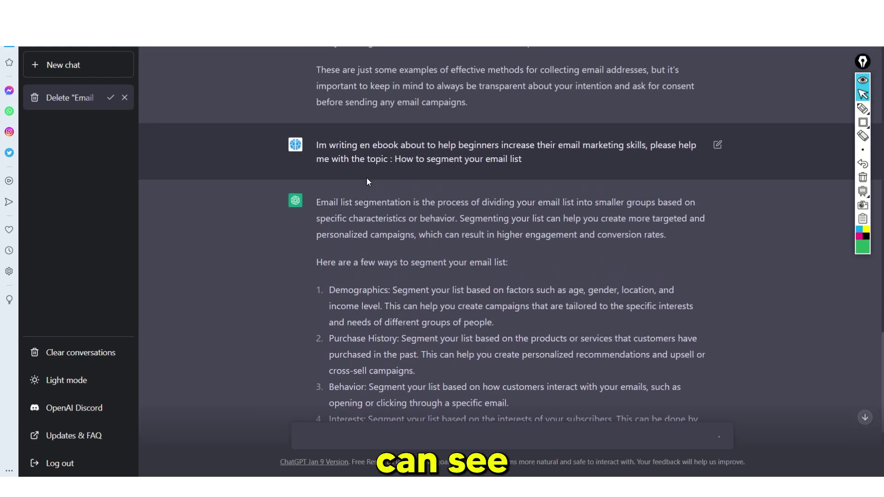
scroll(423, 166, up, 4)
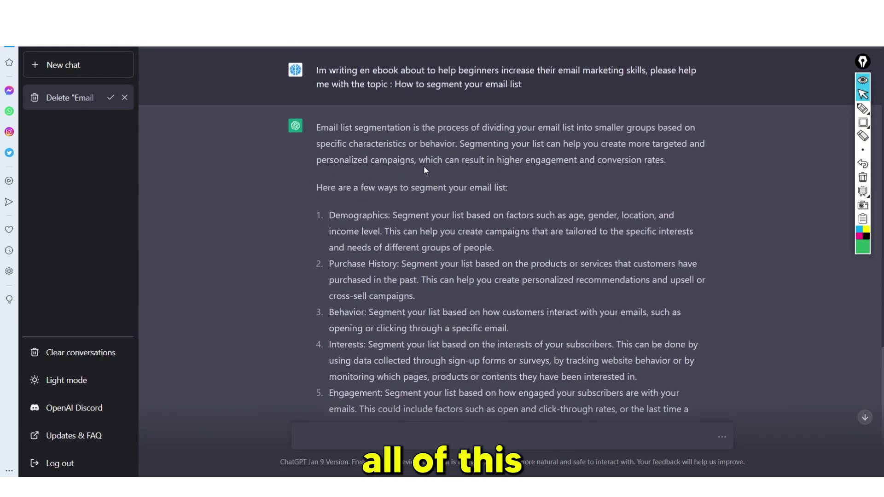
Step: Mark the prompt's opening context about writing an email marketing ebook with a green rectangle, and clear the annotation
click(863, 122)
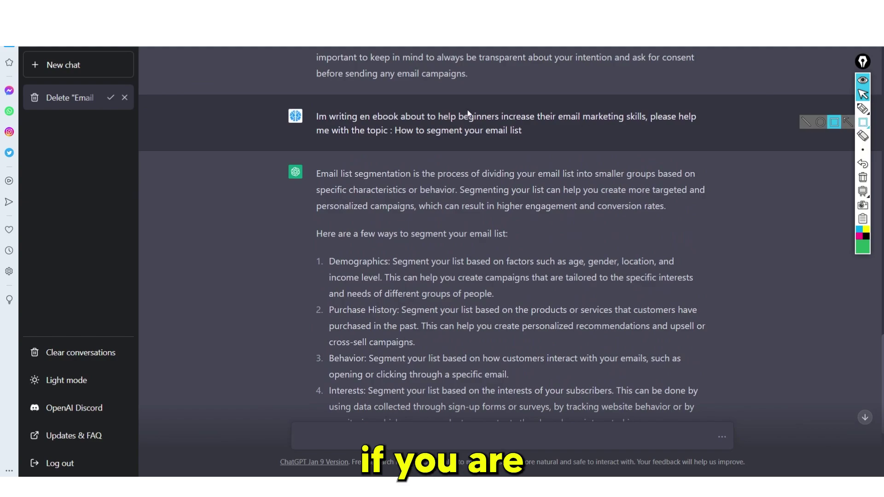
mouse_move(312, 110)
mouse_down()
mouse_move(483, 124)
mouse_move(637, 123)
mouse_move(474, 124)
mouse_move(649, 122)
mouse_up()
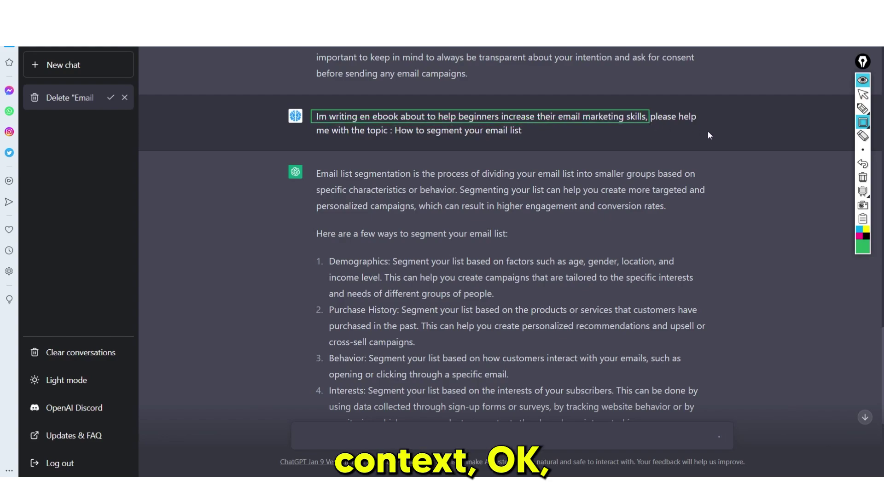
click(863, 178)
click(863, 94)
Step: Copy ChatGPT's full response on email list segmentation, replace the existing WordPad text with it, and select all of the pasted text
scroll(381, 291, down, 5)
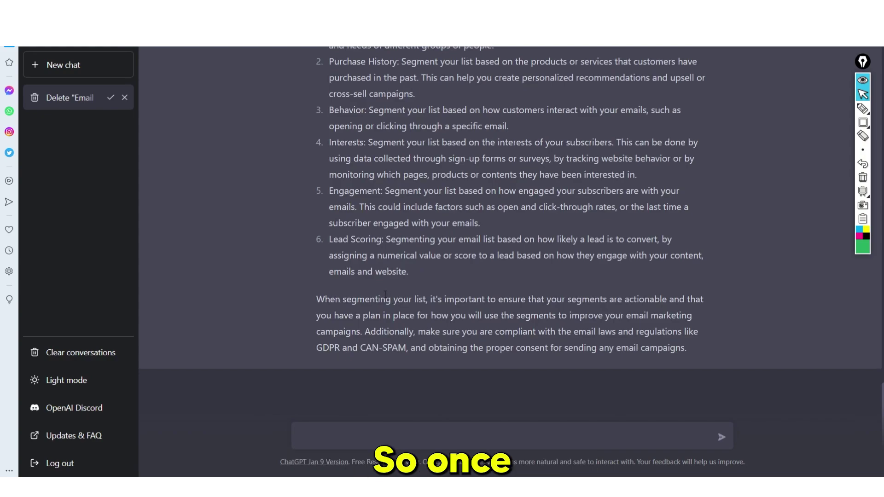
scroll(382, 291, up, 3)
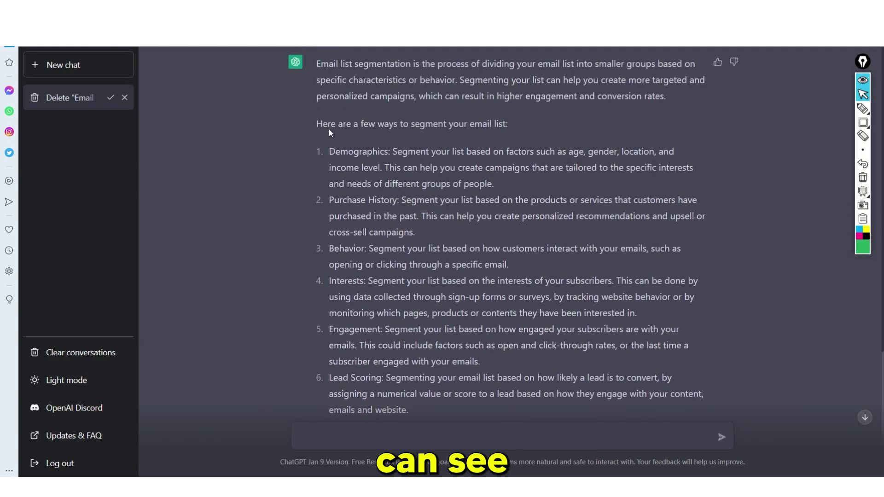
scroll(318, 127, up, 1)
drag(316, 111, 665, 369)
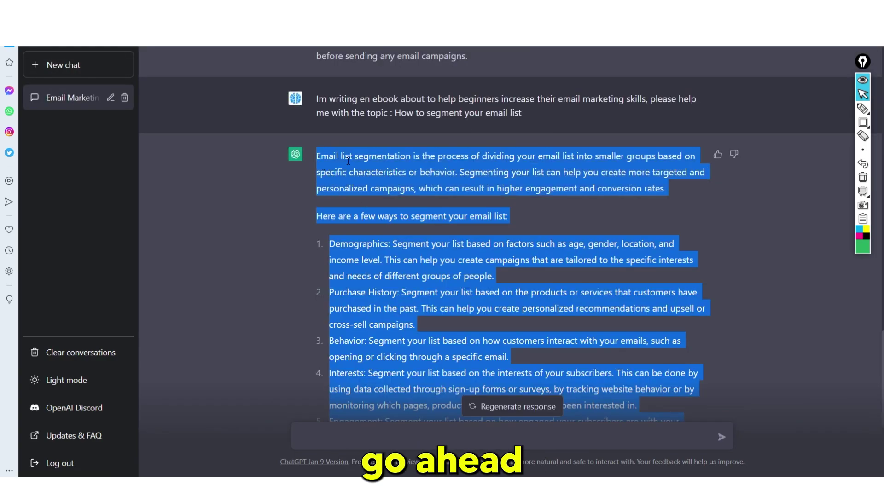
right_click(347, 159)
click(376, 193)
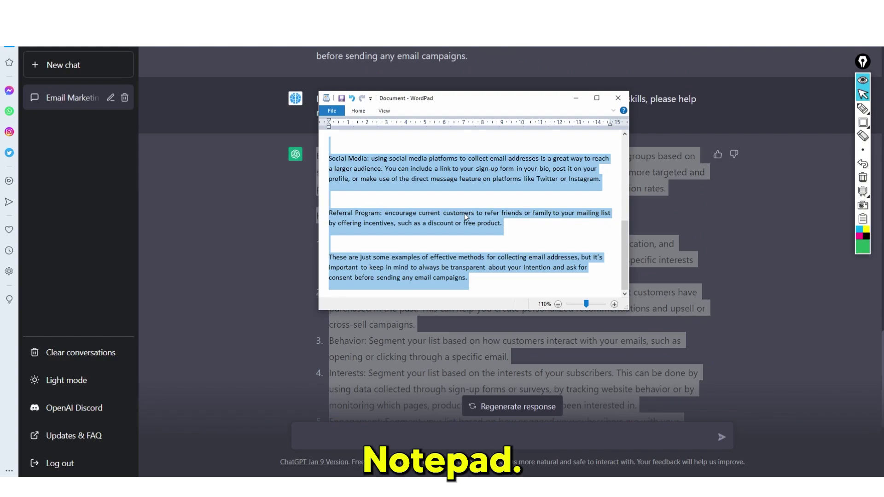
key(ctrl+v)
key(ctrl+a)
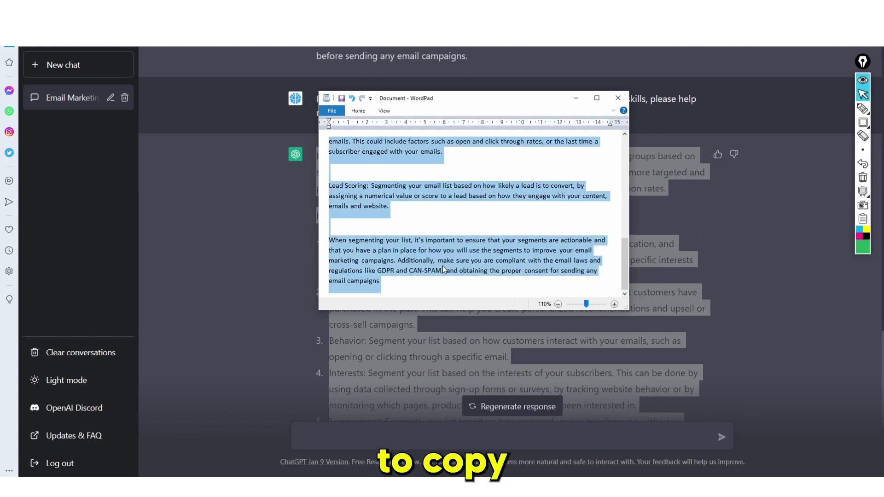
Step: Switch to the Word document and add the heading text "How to Segment Email List" below the final paragraph on collecting email addresses
click(442, 442)
scroll(414, 286, down, 5)
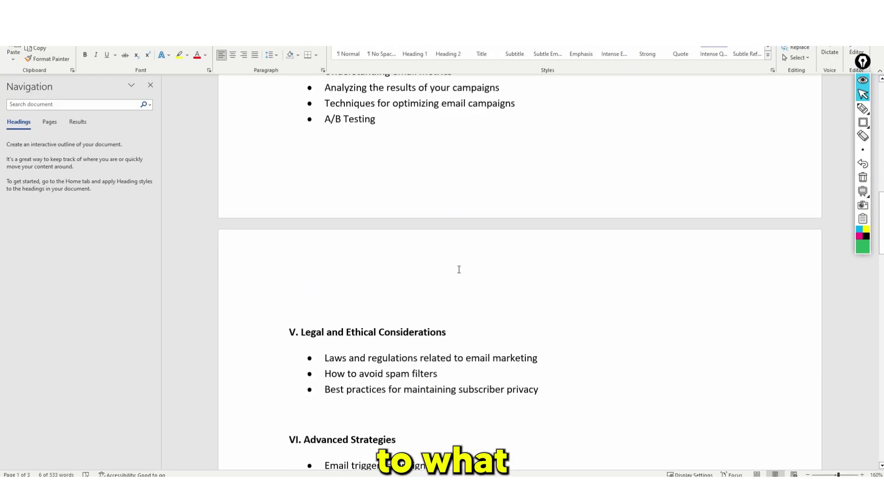
scroll(414, 286, up, 5)
scroll(415, 286, down, 15)
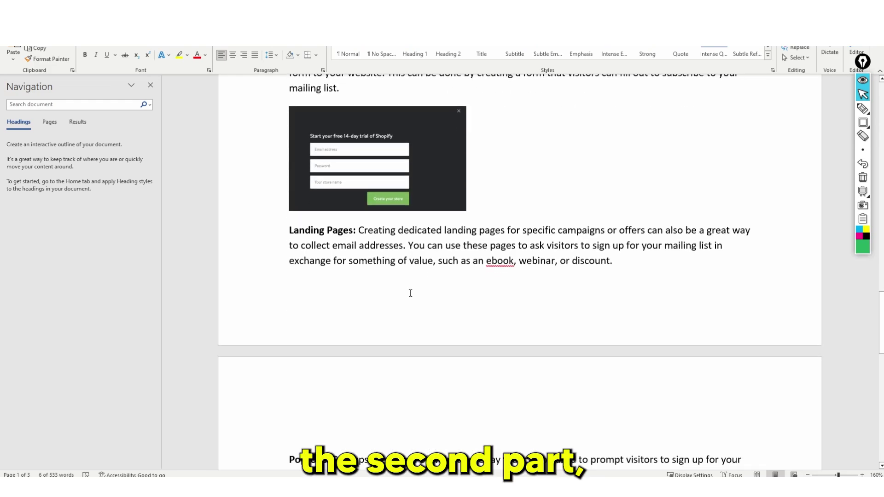
scroll(424, 303, down, 10)
scroll(428, 320, up, 1)
click(439, 292)
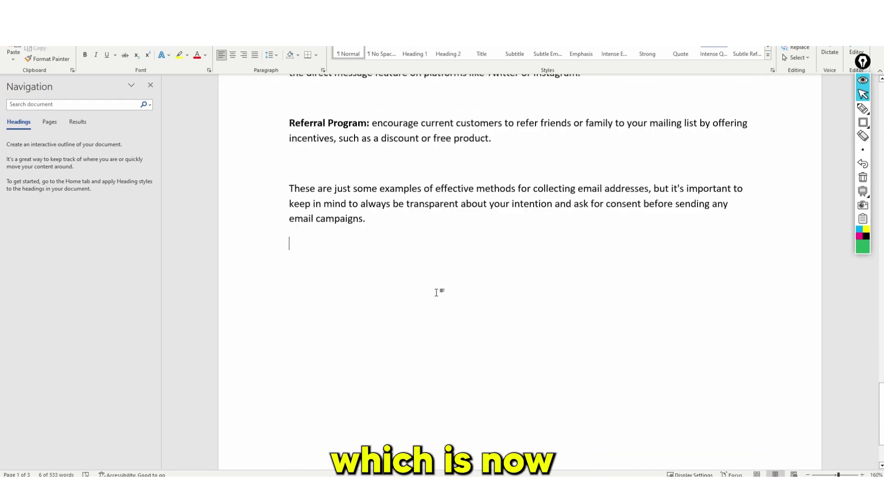
text(HJow)
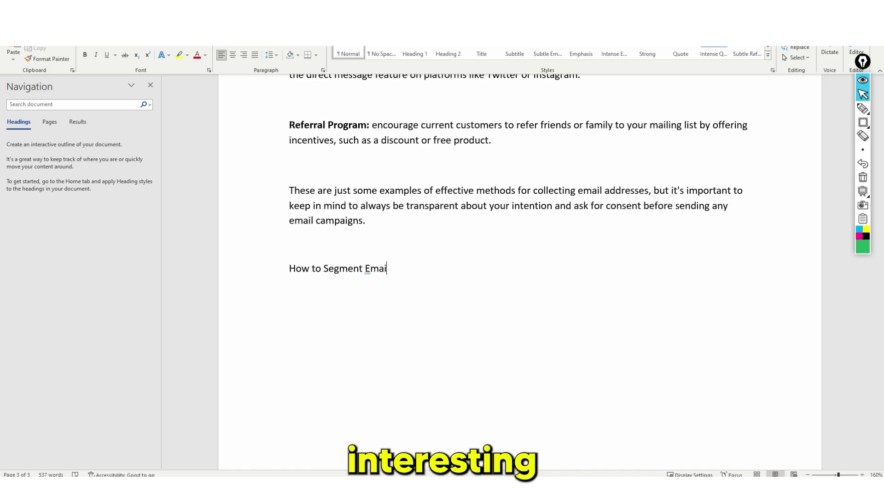
text(l List)
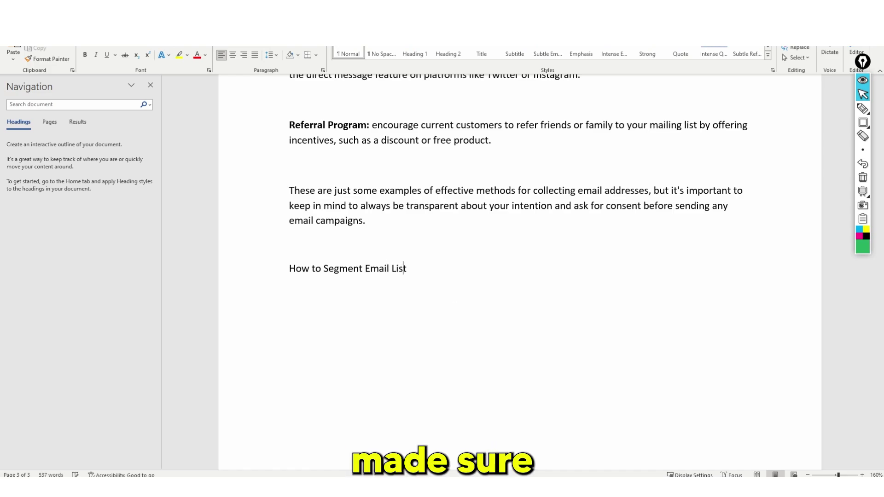
Step: Paste the copied segmentation text on a new line below "How to Segment Email List" and review it
key(Return)
key(ctrl+v)
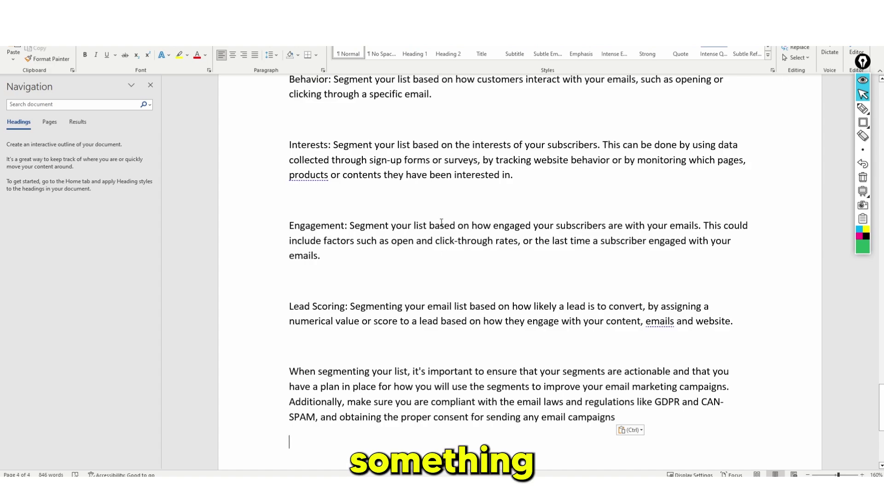
scroll(448, 253, up, 3)
scroll(449, 254, up, 6)
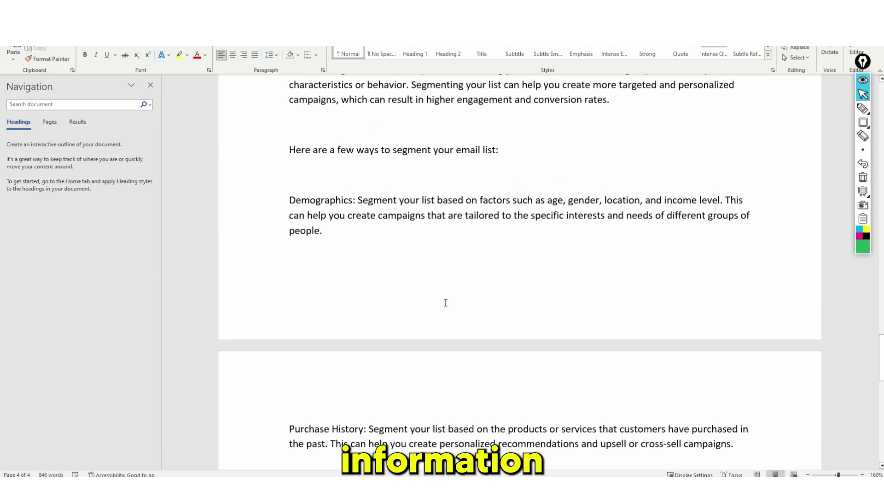
Step: Center and bold the line "Here are a few ways to segment your email list:"
scroll(446, 300, down, 3)
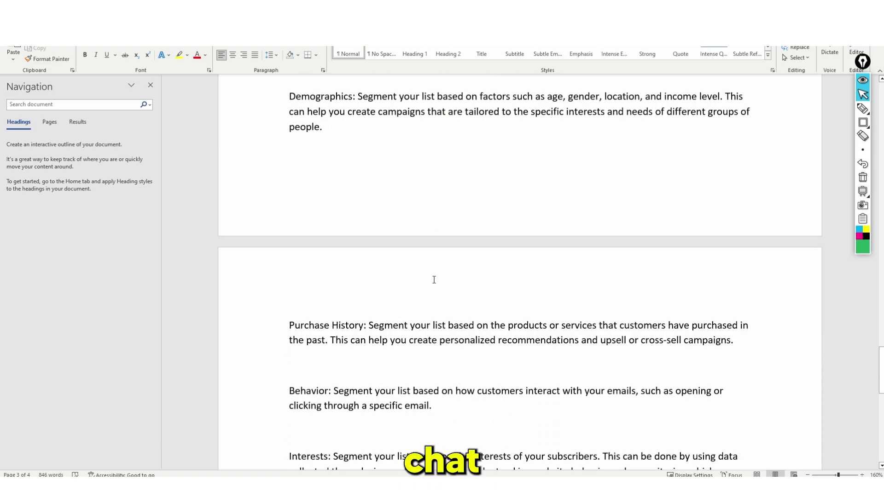
scroll(433, 280, up, 3)
drag(524, 183, 276, 197)
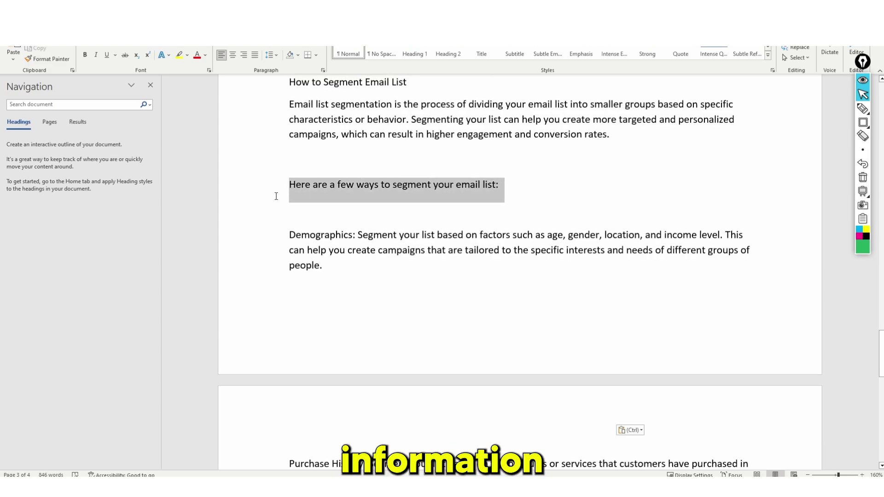
click(233, 55)
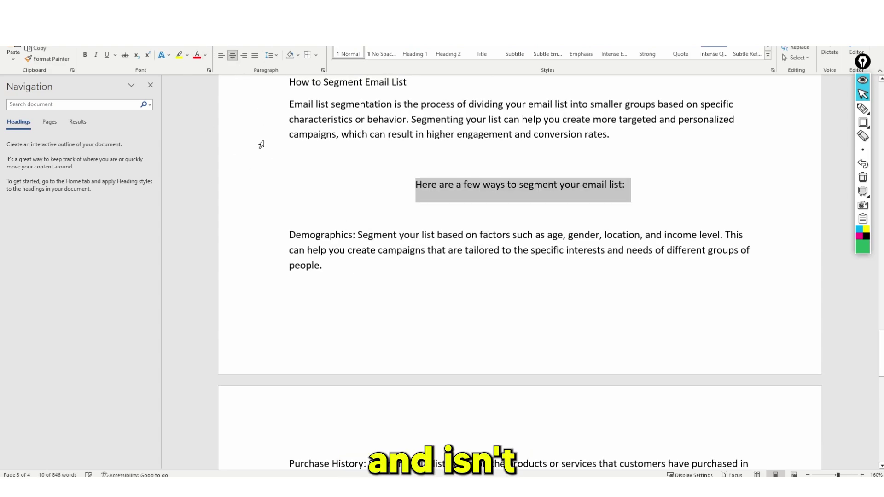
click(85, 55)
Step: Center and bold the heading "How to Segment Email List"
scroll(461, 231, up, 2)
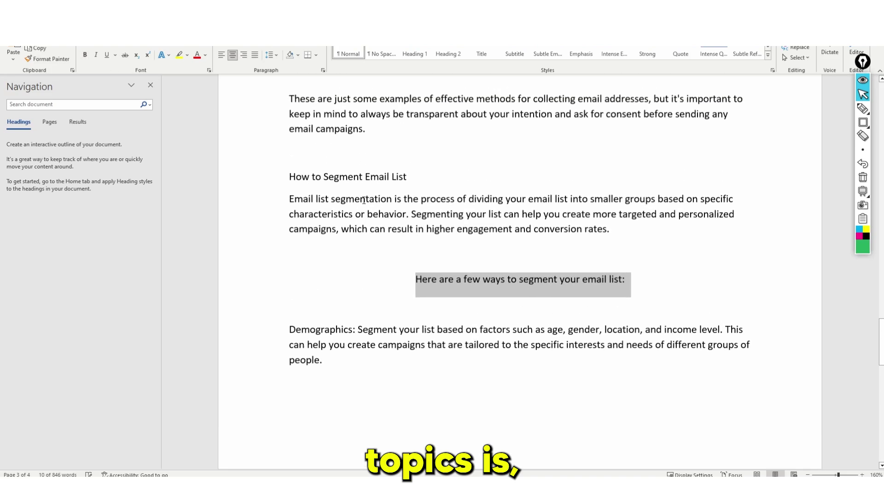
scroll(459, 225, up, 1)
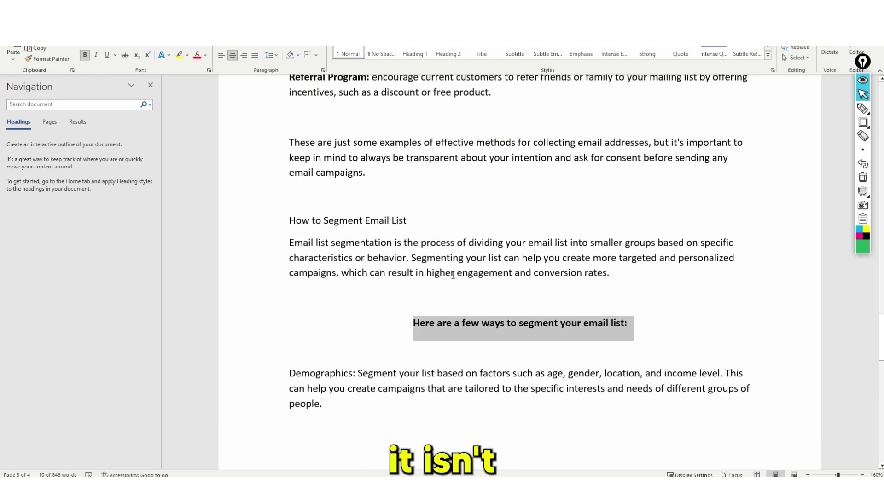
scroll(403, 268, up, 1)
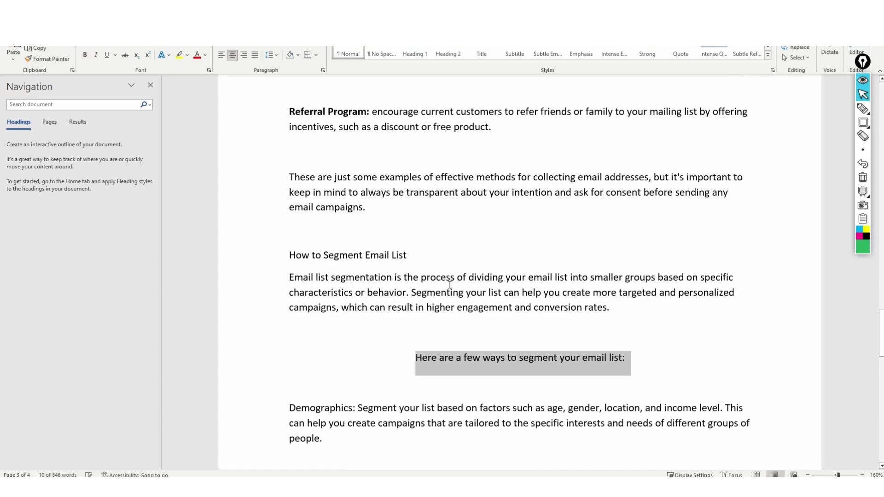
drag(413, 256, 289, 256)
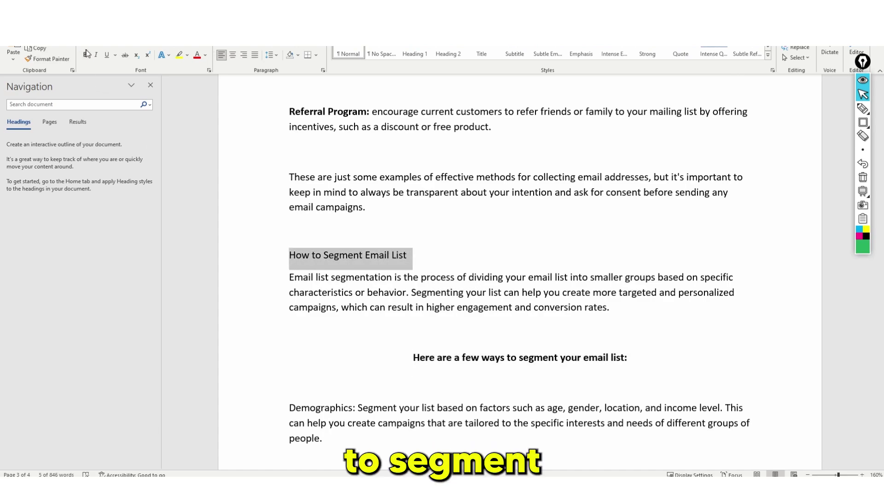
click(237, 59)
Step: Add a full-width underscore divider line on the blank line above the "How to Segment Email List" heading
click(370, 221)
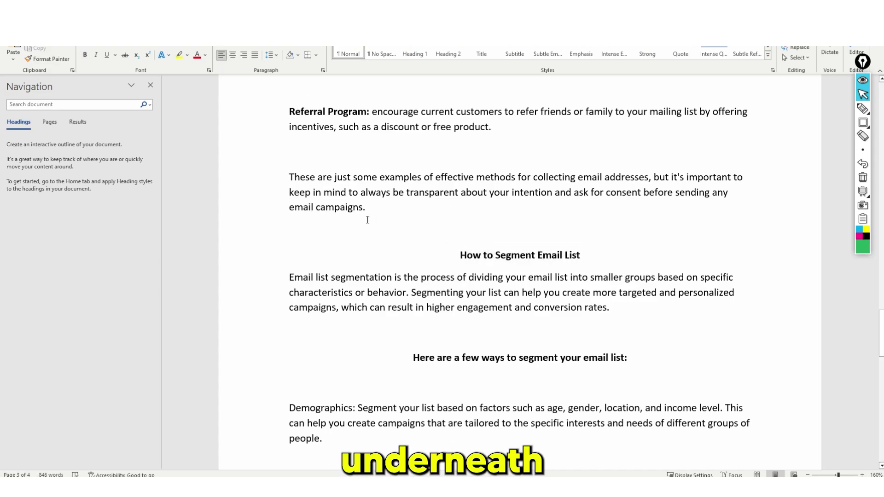
text(_)
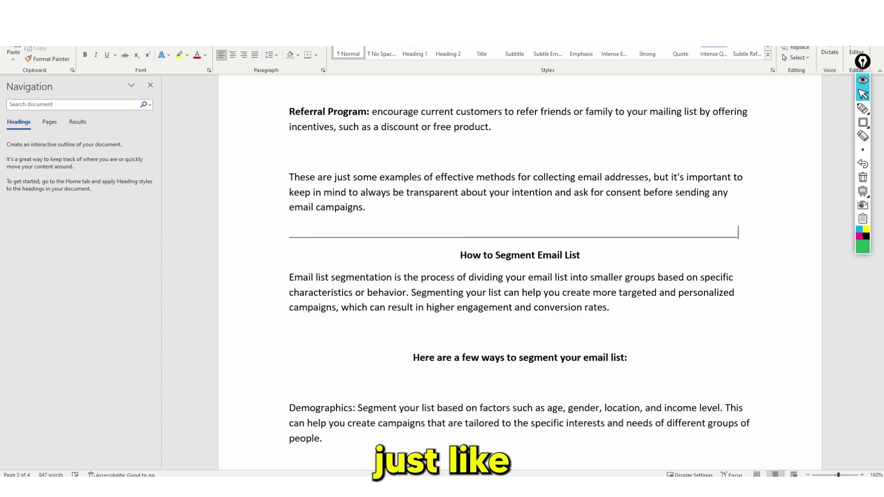
text(__)
Step: Bold the labels "Demographics:" and "Purchase History:" at the start of their segmentation paragraphs
scroll(365, 251, down, 3)
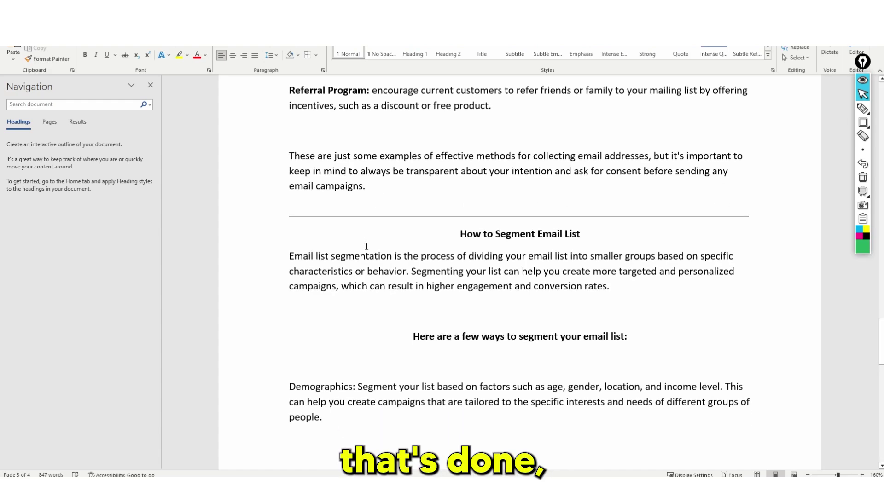
scroll(414, 253, down, 4)
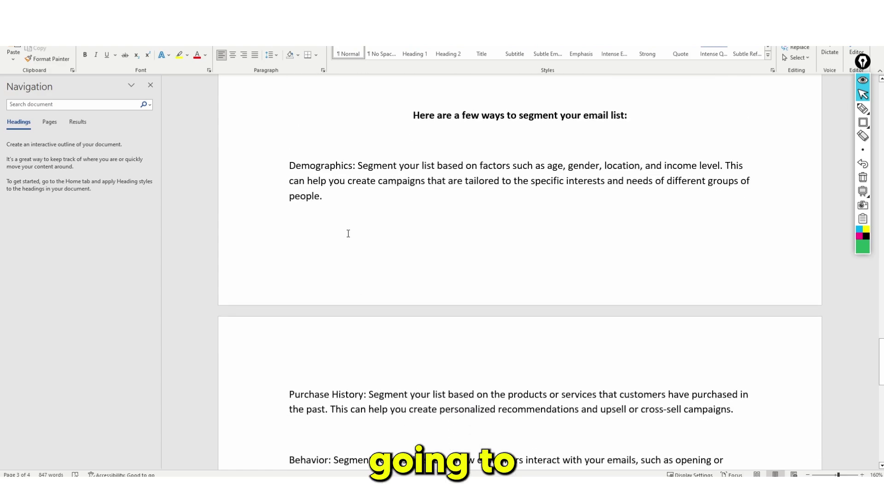
drag(356, 171, 276, 172)
key(ctrl+b)
scroll(358, 310, down, 3)
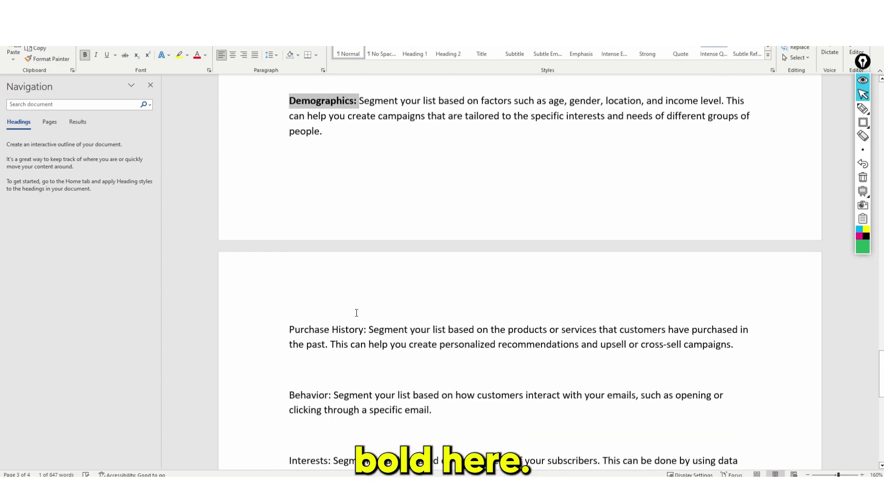
key(ctrl+b)
Step: Remove the blank lines between the segmentation paragraphs from Purchase History through Lead Scoring and before the closing paragraph
click(347, 332)
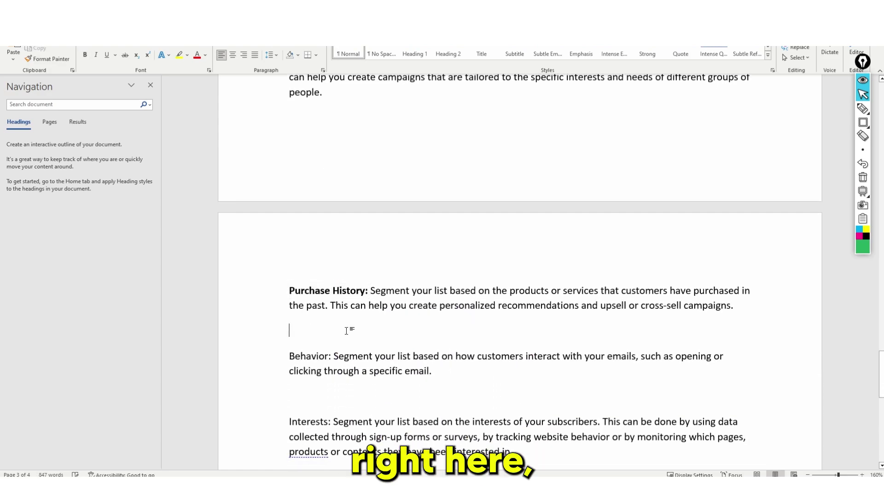
key(BackSpace)
click(344, 363)
key(BackSpace)
scroll(349, 361, down, 2)
scroll(349, 362, down, 1)
click(330, 323)
key(BackSpace)
click(315, 367)
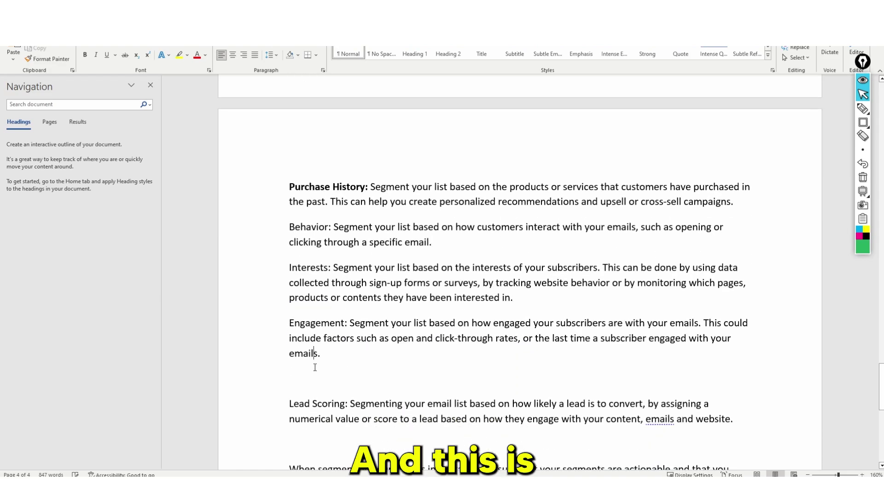
key(BackSpace)
scroll(350, 362, down, 2)
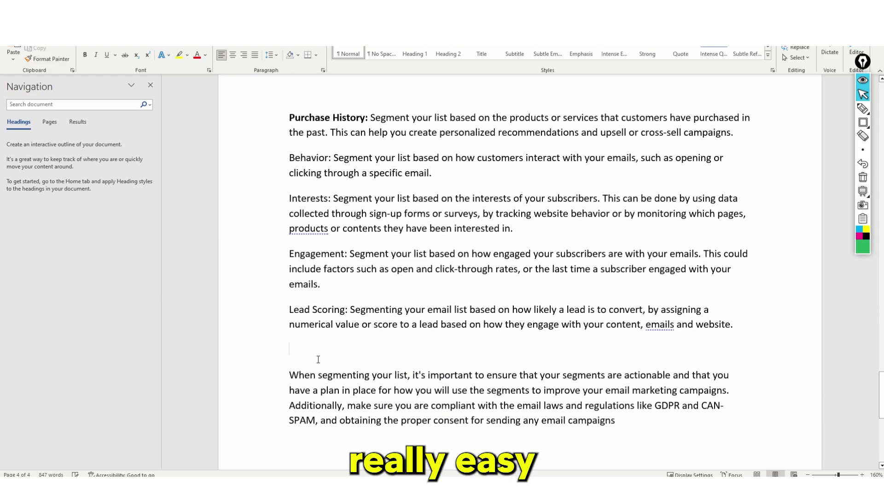
click(318, 357)
key(BackSpace)
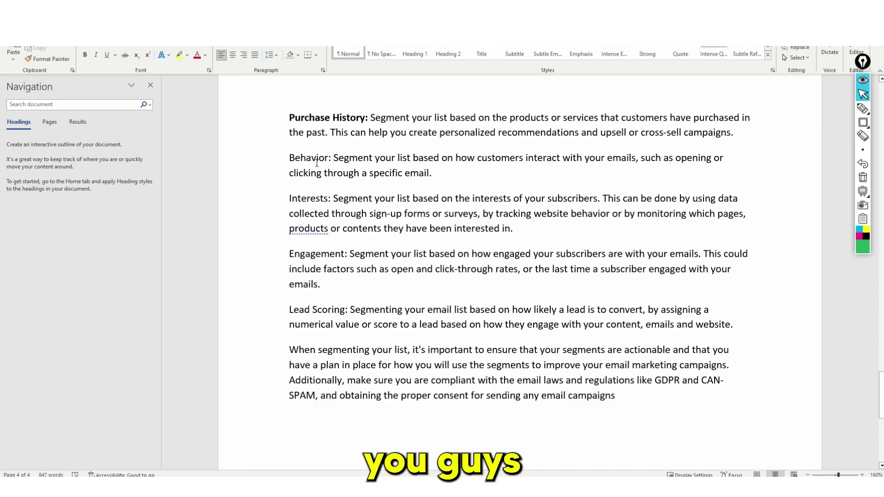
Step: Bold the paragraph labels Behavior, Interests, Engagement and Lead Scoring
key(ctrl+b)
double_click(308, 198)
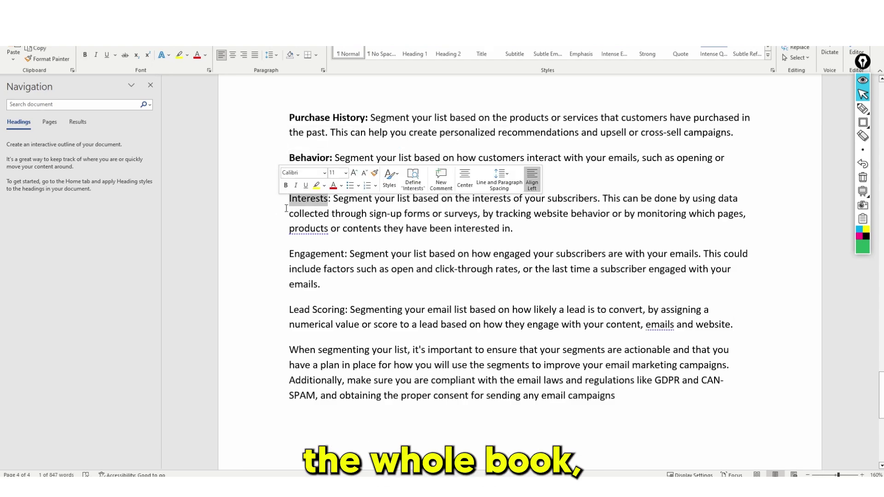
key(ctrl+b)
drag(293, 254, 289, 254)
key(ctrl+b)
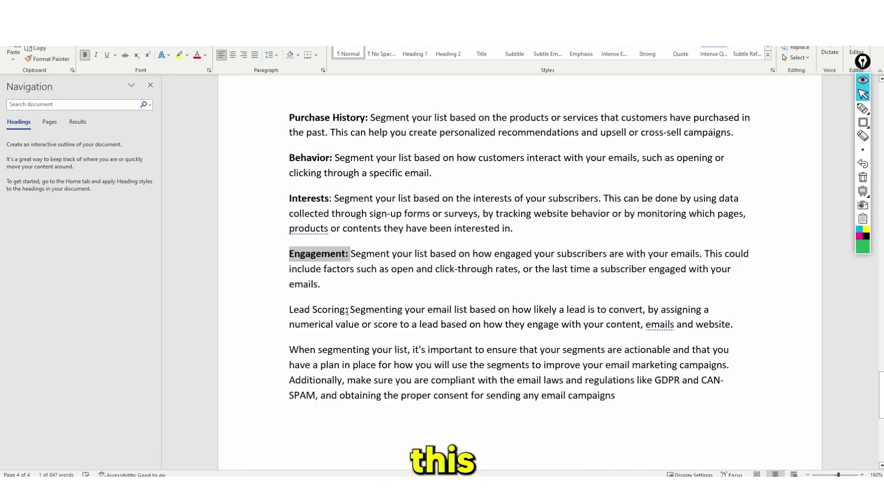
drag(349, 310, 289, 309)
key(ctrl+b)
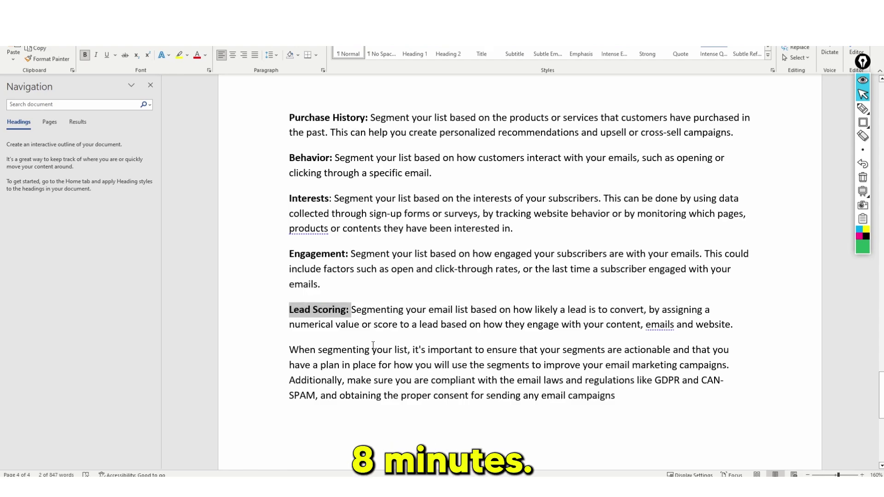
click(373, 346)
Step: Center the closing paragraph that begins "When segmenting your list"
triple_click(615, 397)
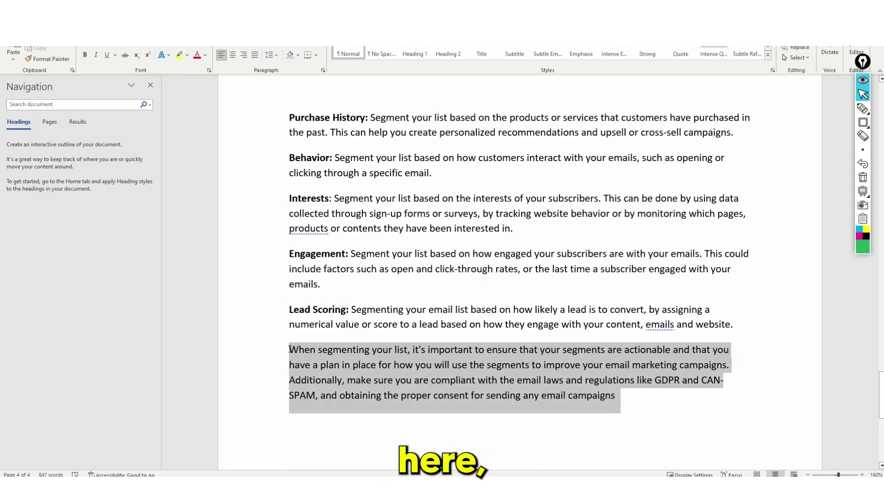
click(232, 54)
click(433, 225)
Step: Review the formatted ebook sections "How to Segment Email List" and "How to collect email addresses"
scroll(429, 230, up, 10)
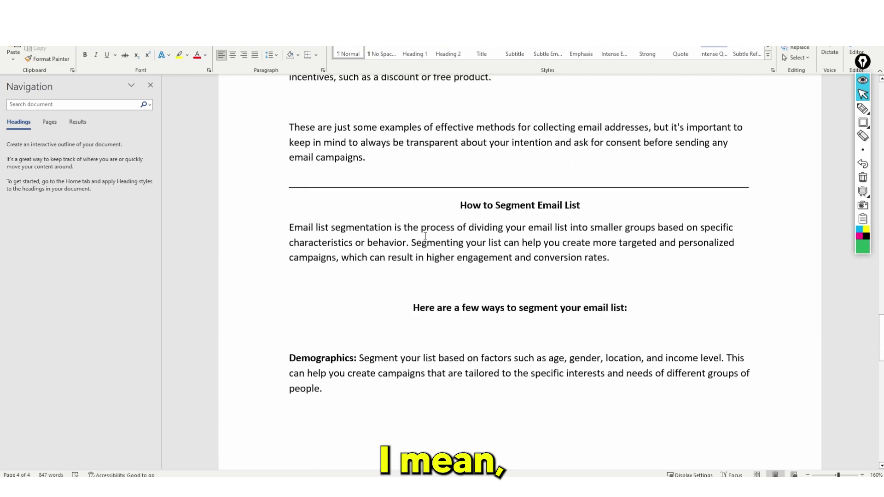
scroll(425, 236, up, 6)
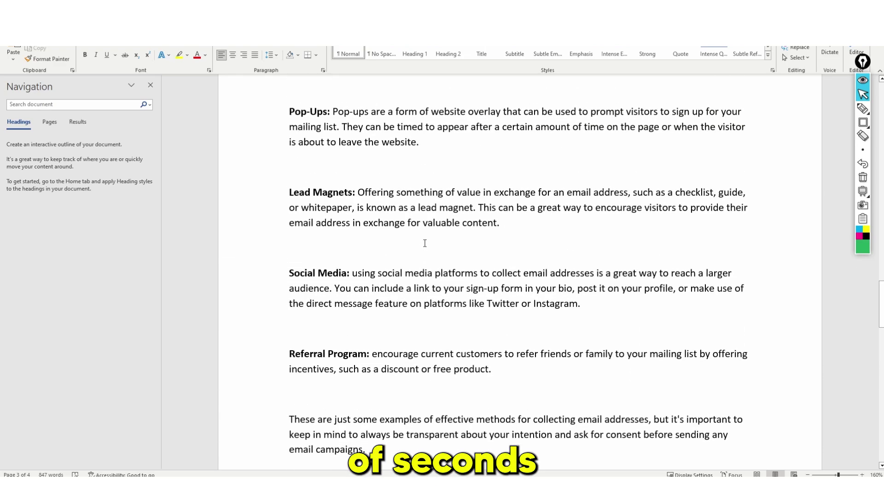
scroll(425, 243, up, 10)
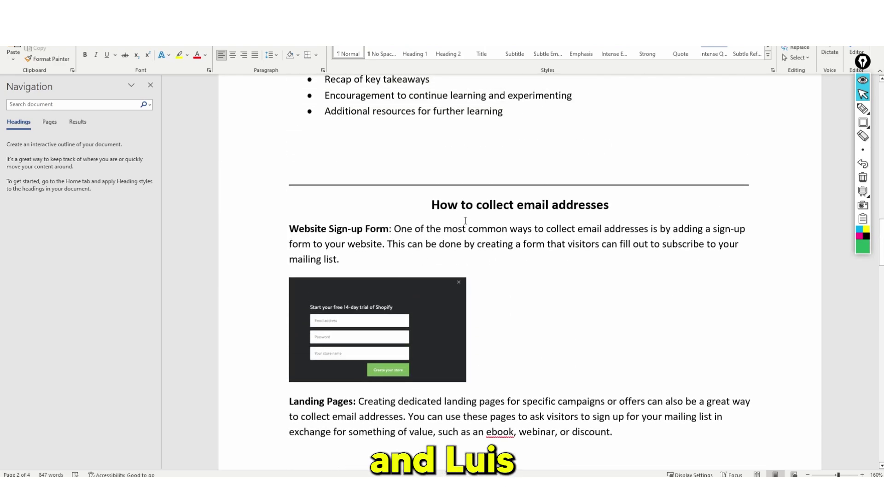
scroll(461, 235, down, 20)
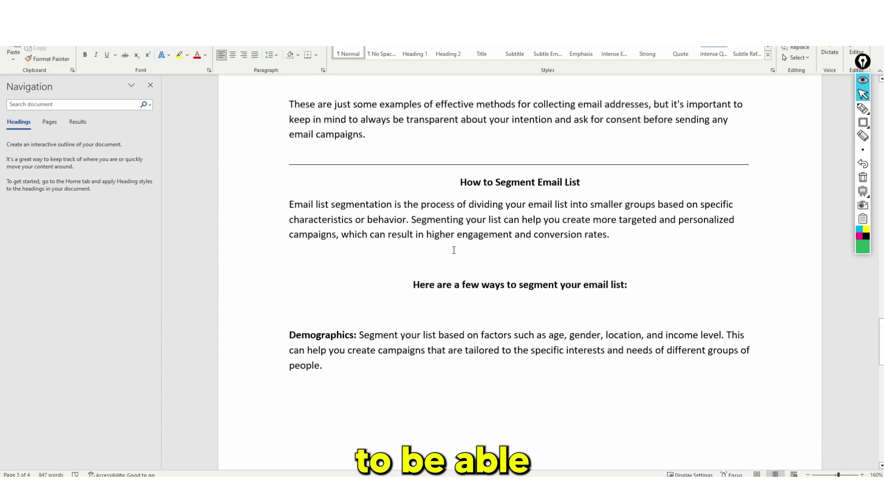
scroll(507, 233, up, 1)
scroll(518, 214, up, 15)
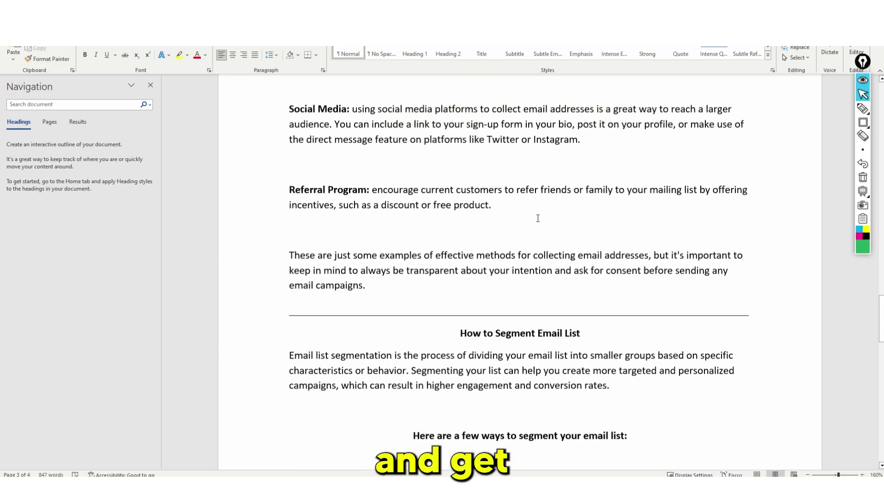
scroll(538, 219, up, 8)
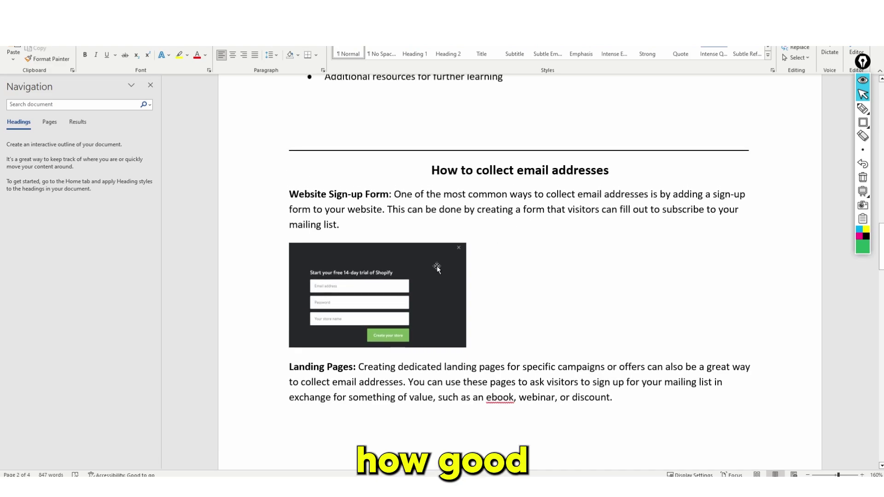
scroll(438, 263, down, 8)
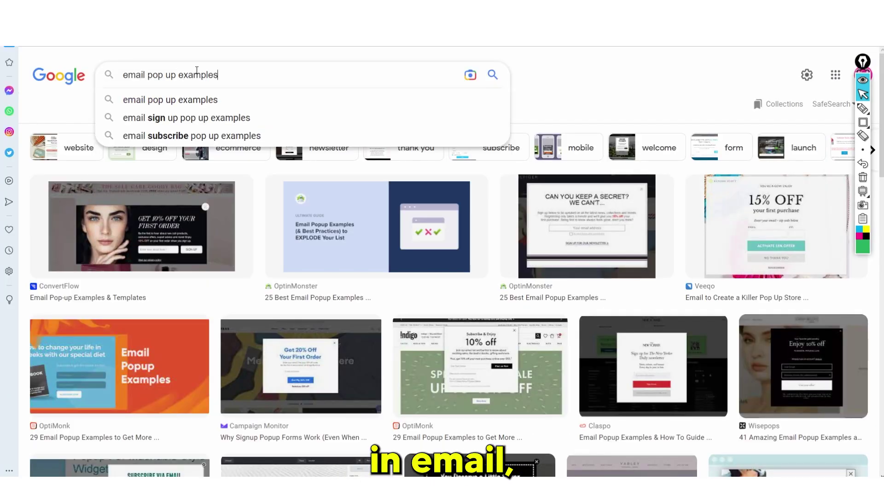
Step: Search Google Images for "email pop up examples" and copy the ConvertFlow "Get 10% off your first order" image
key(Return)
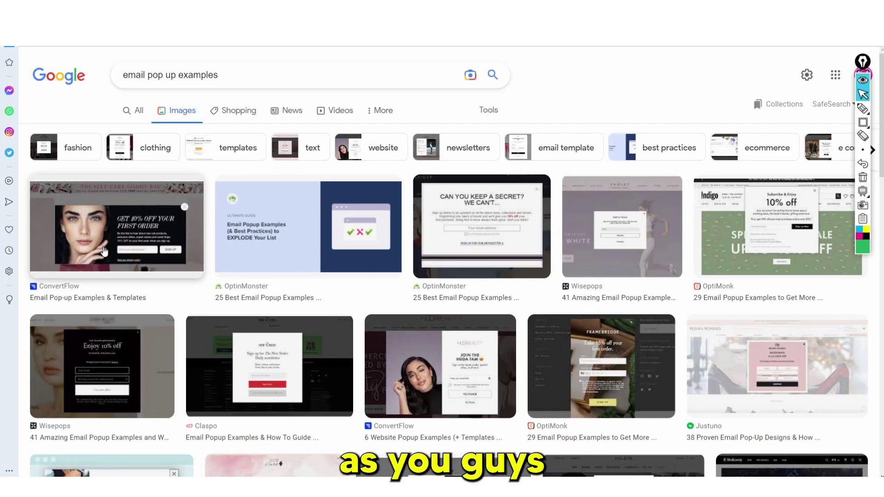
click(104, 251)
right_click(641, 164)
click(663, 335)
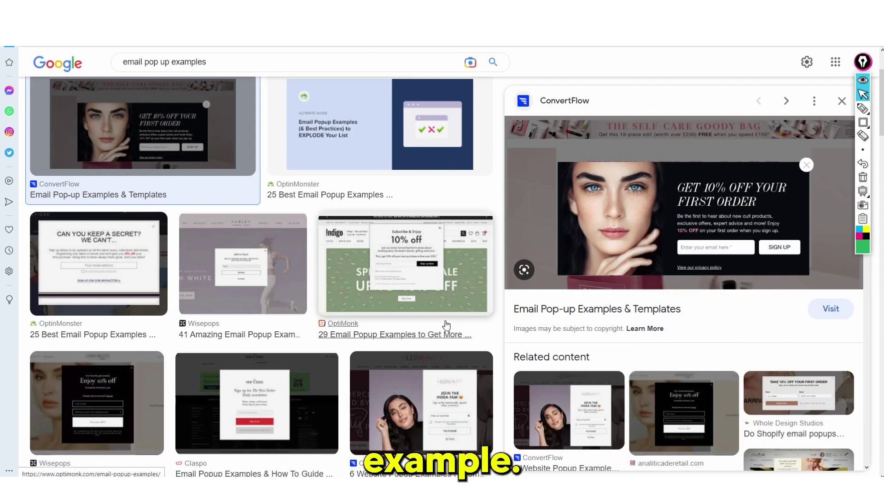
Step: Switch back to the Word document and paste the copied pop-up image below the Pop-Ups paragraph
key(alt+Tab)
scroll(367, 278, up, 3)
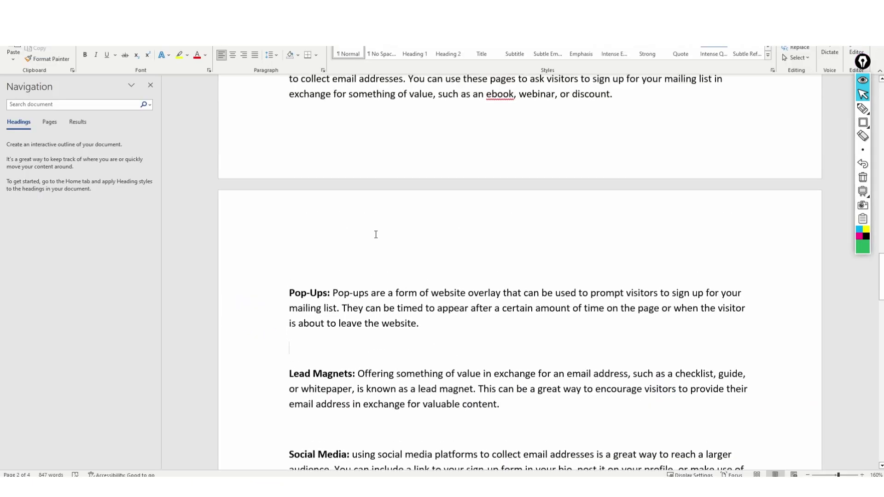
scroll(387, 300, down, 1)
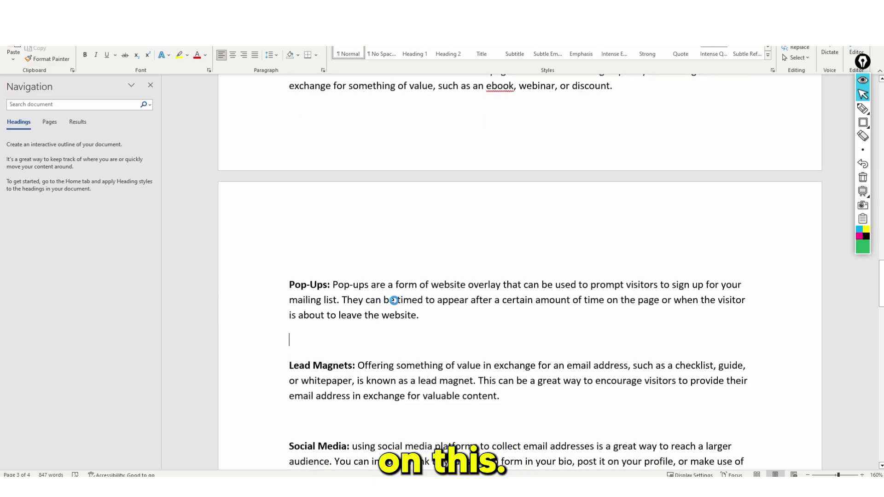
key(ctrl+v)
Step: Switch to the browser, search Google Images for "lead magnets examples" and copy OptinMonster's "12 Proven Ways to Convert Abandoning Visitors into Subscribers" image
scroll(396, 304, down, 4)
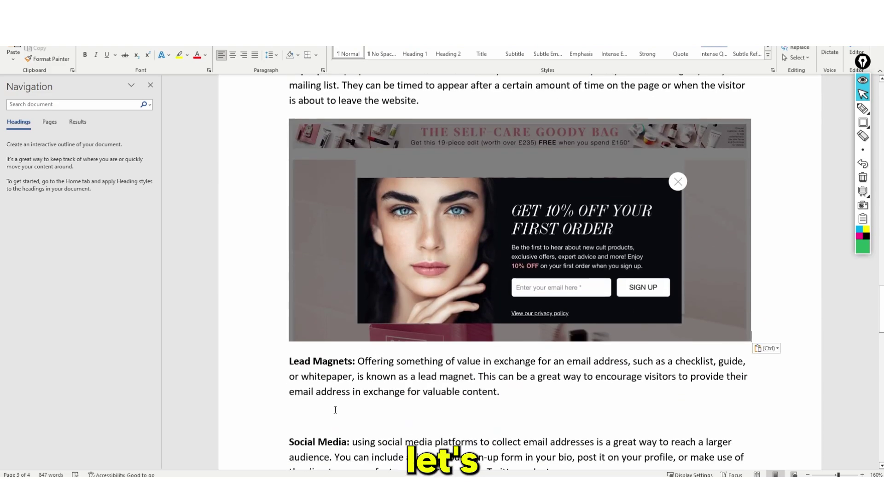
key(alt+Tab)
click(181, 113)
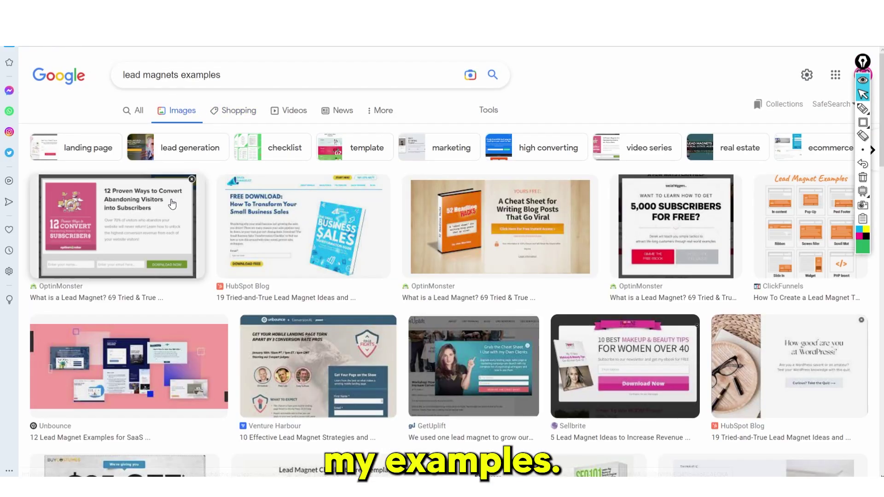
click(139, 230)
right_click(635, 184)
click(655, 302)
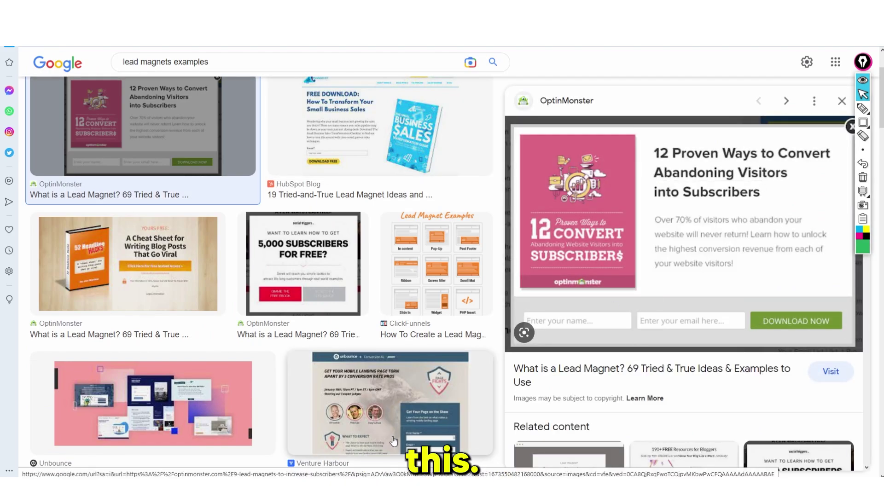
Step: Switch back to the Word document, paste the copied image below the Lead Magnets paragraph, and shrink both example images to about half the text width
key(alt+Tab)
scroll(400, 297, down, 3)
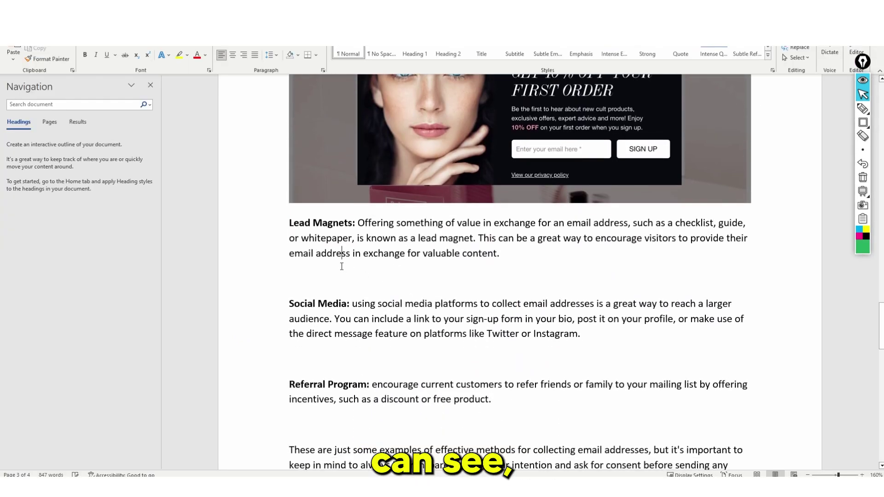
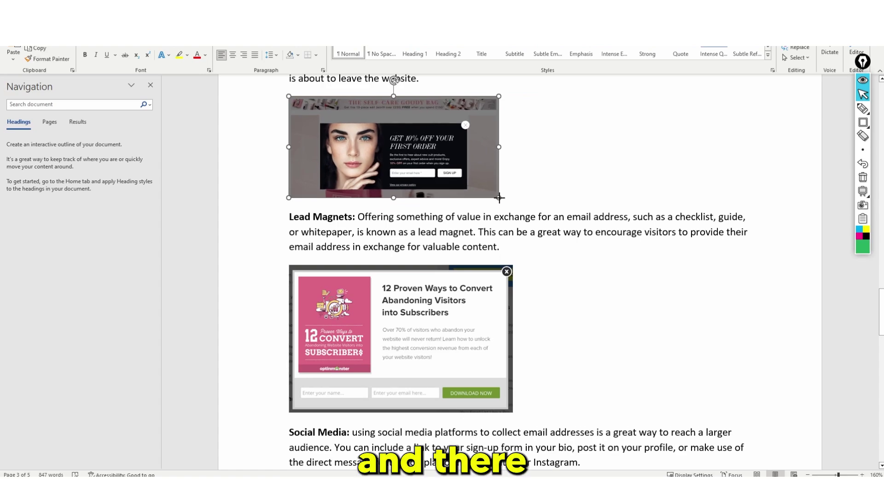
Step: Review the example images, the remaining email collection methods and the "How to Segment Email List" section of the ebook
scroll(553, 276, down, 4)
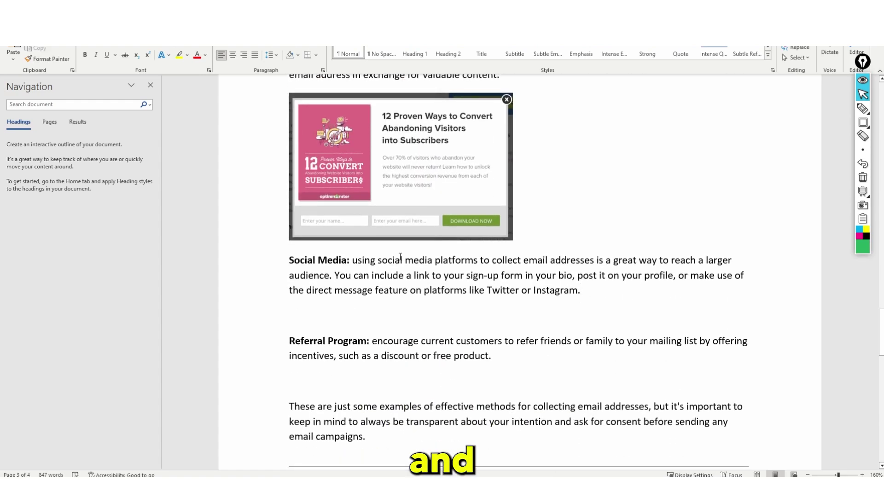
scroll(369, 267, down, 3)
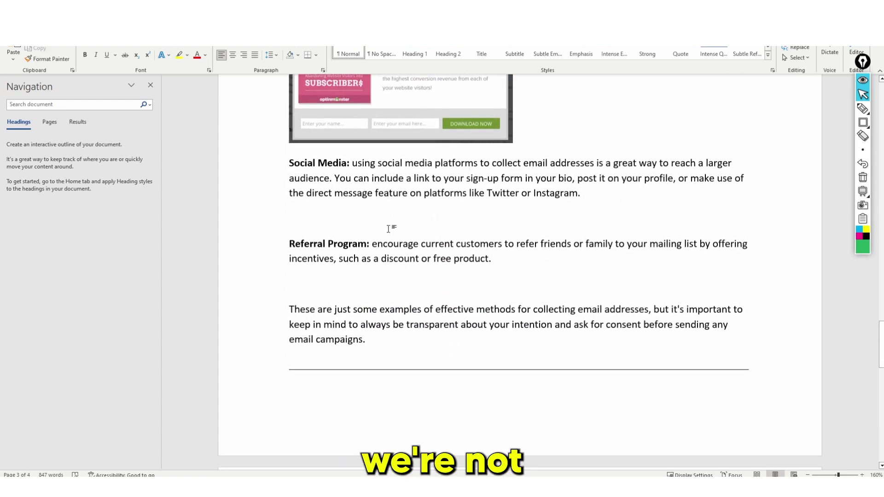
click(350, 253)
scroll(397, 230, down, 2)
scroll(396, 240, up, 1)
scroll(396, 246, up, 18)
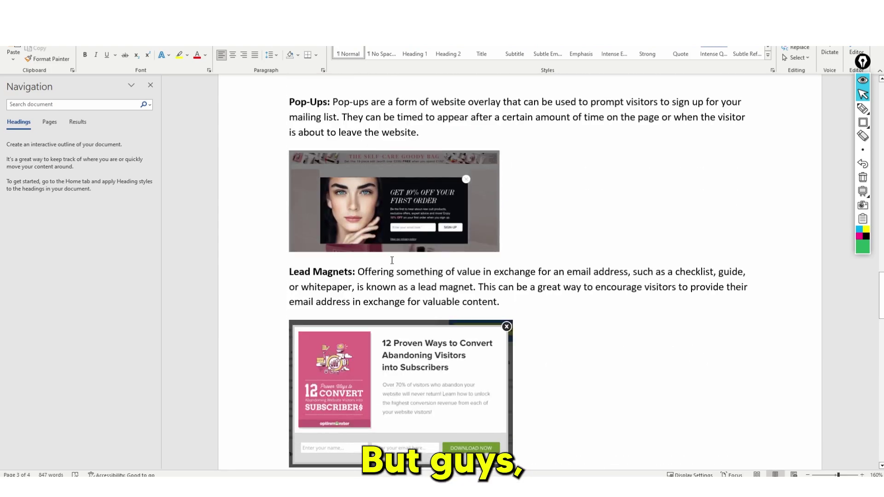
scroll(446, 252, down, 7)
scroll(446, 253, down, 8)
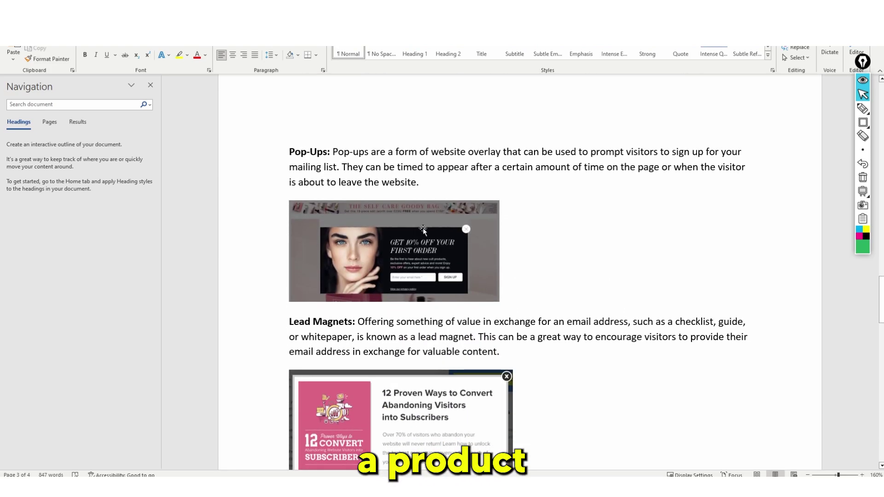
scroll(489, 208, down, 13)
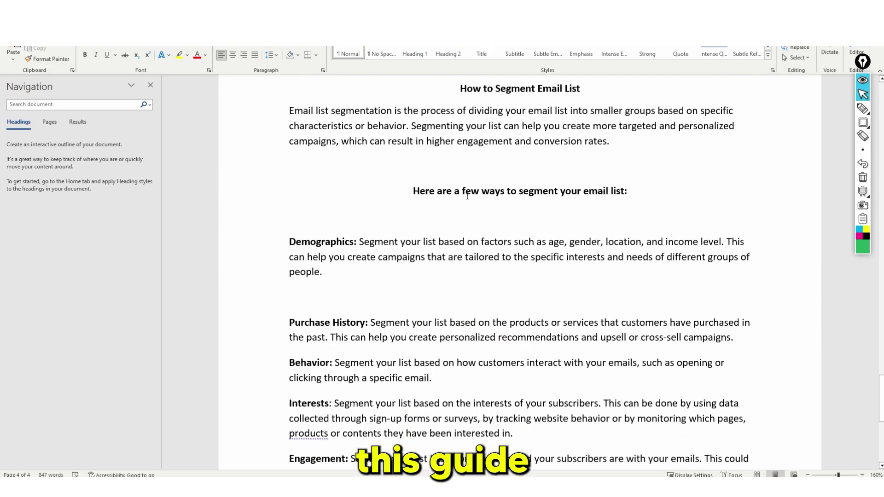
scroll(488, 162, up, 2)
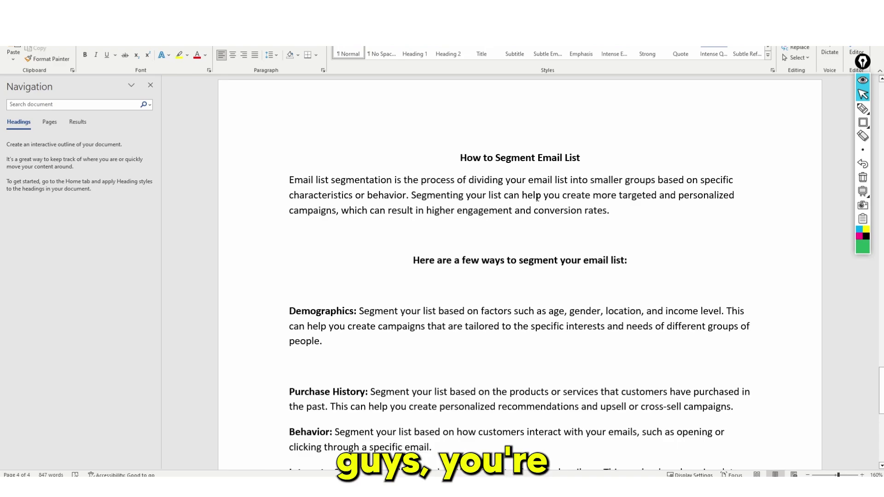
scroll(537, 198, down, 6)
scroll(545, 198, up, 4)
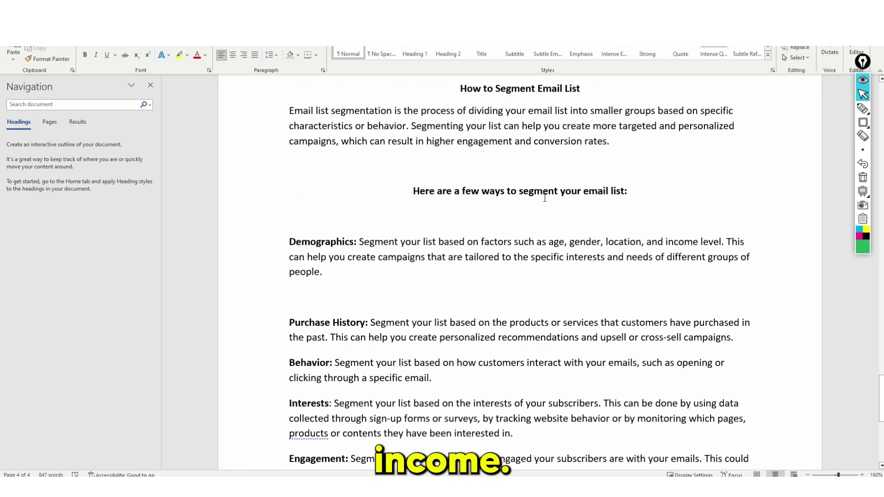
scroll(489, 232, up, 6)
scroll(584, 282, down, 9)
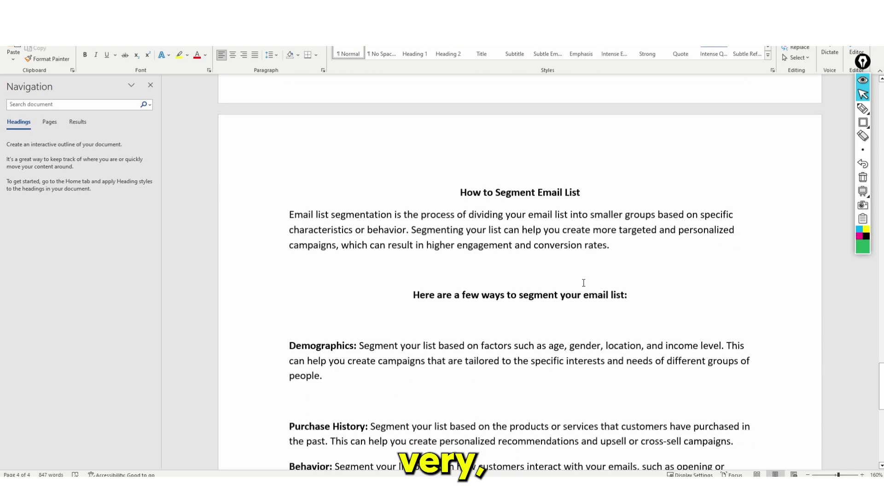
scroll(583, 281, down, 3)
Step: Set the document's theme colors to Green and apply the third style set to tighten the text formatting
scroll(409, 375, up, 15)
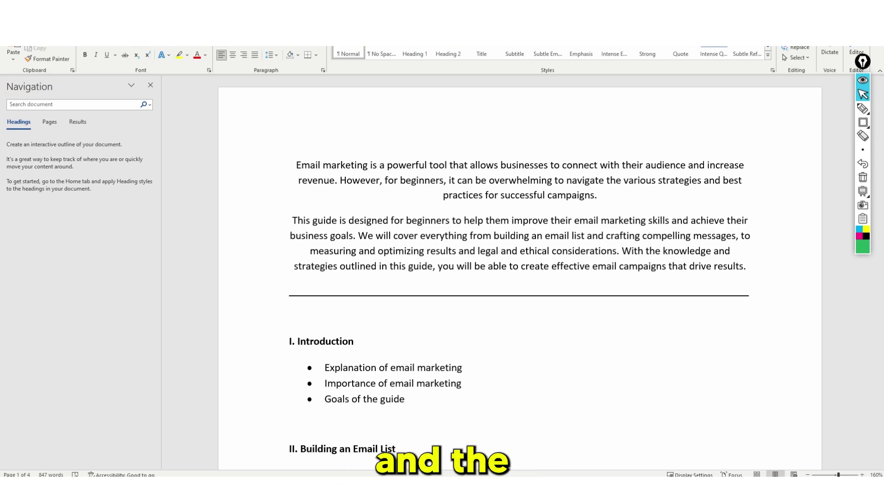
click(104, 34)
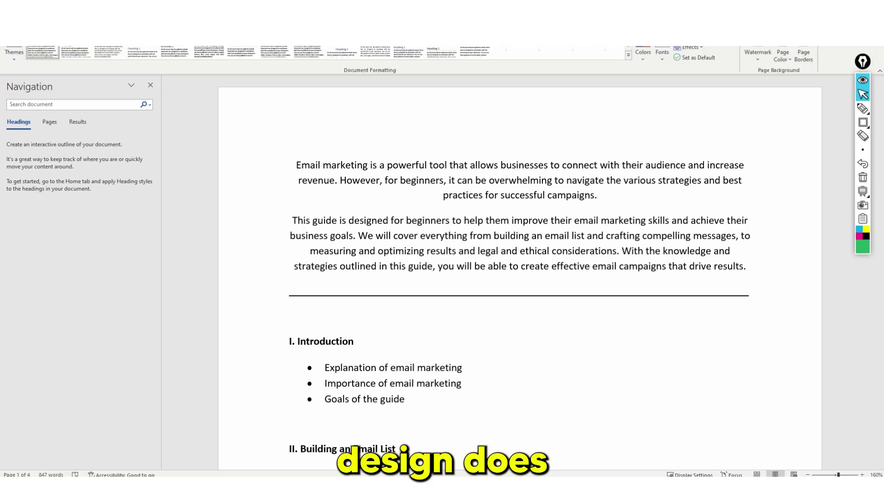
click(638, 55)
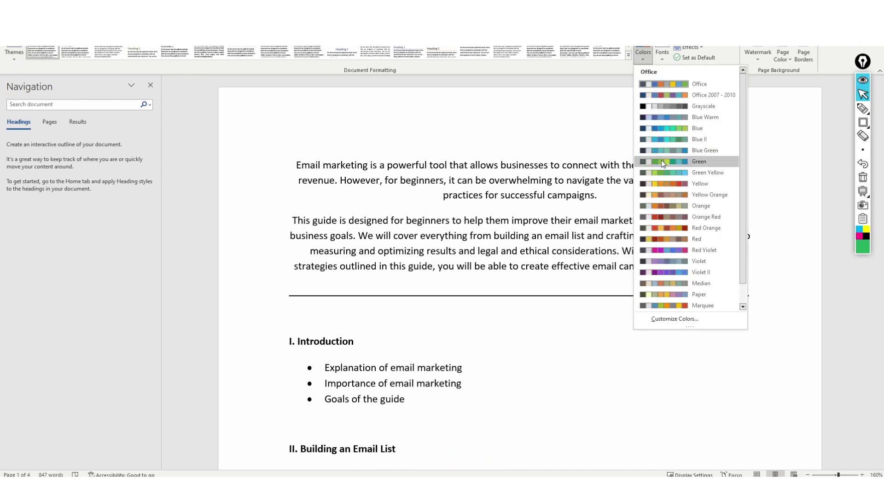
click(661, 161)
click(110, 51)
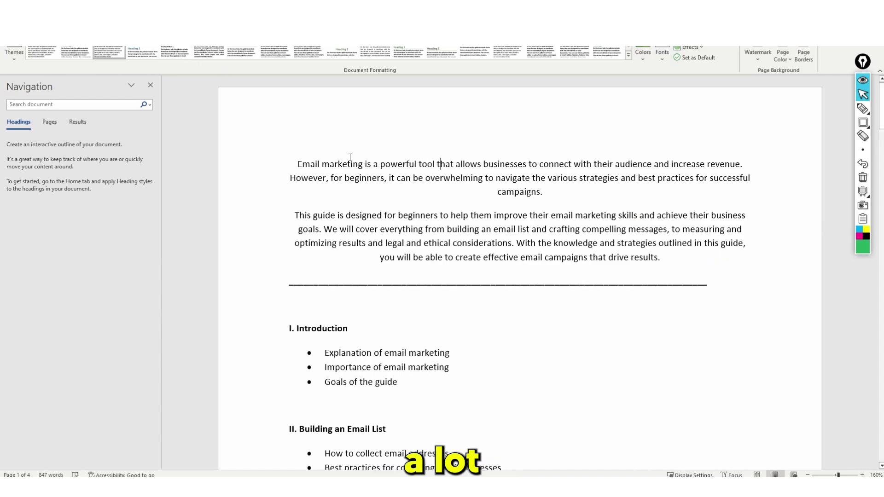
scroll(708, 193, down, 10)
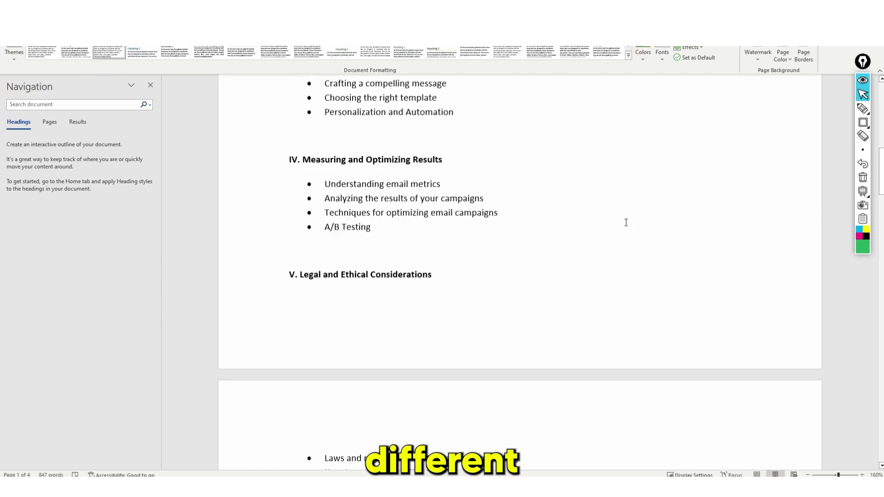
Step: Add a ½ pt box page border with the fine dotted line style to the whole document
scroll(569, 238, up, 15)
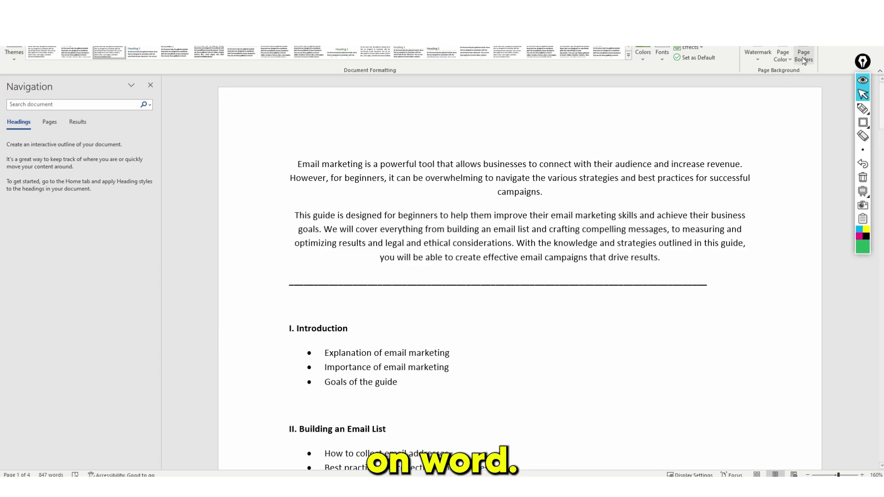
click(802, 57)
click(403, 198)
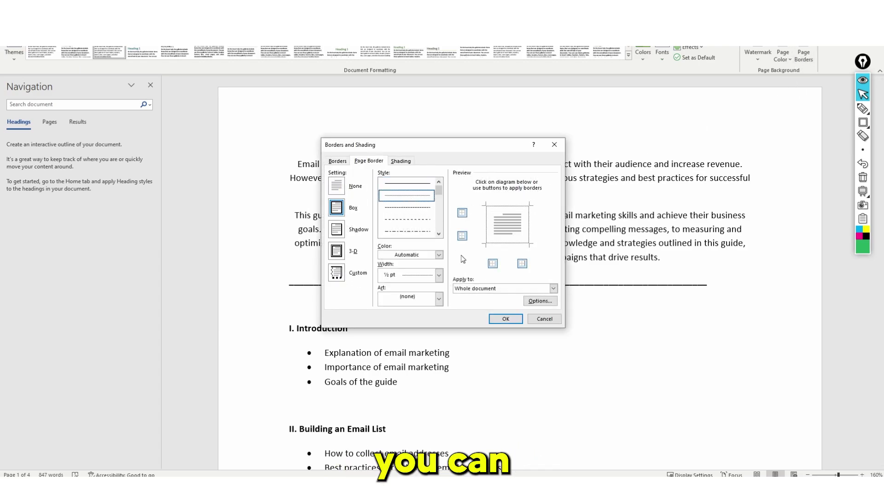
click(505, 319)
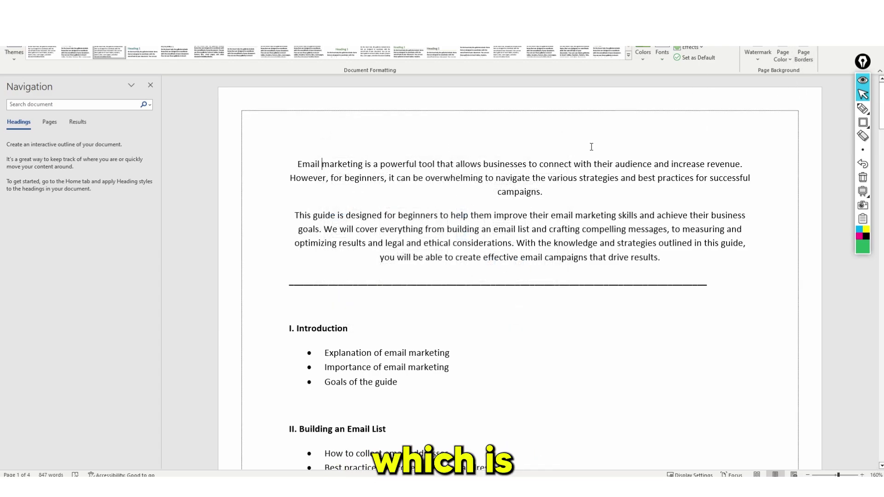
scroll(592, 147, down, 15)
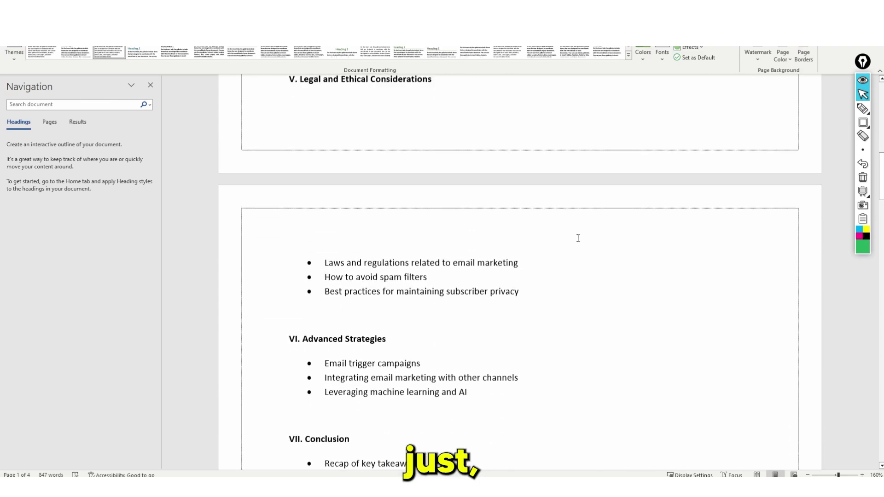
Step: Change the page border of the whole document to a ½ pt solid box line
scroll(578, 238, up, 15)
click(802, 57)
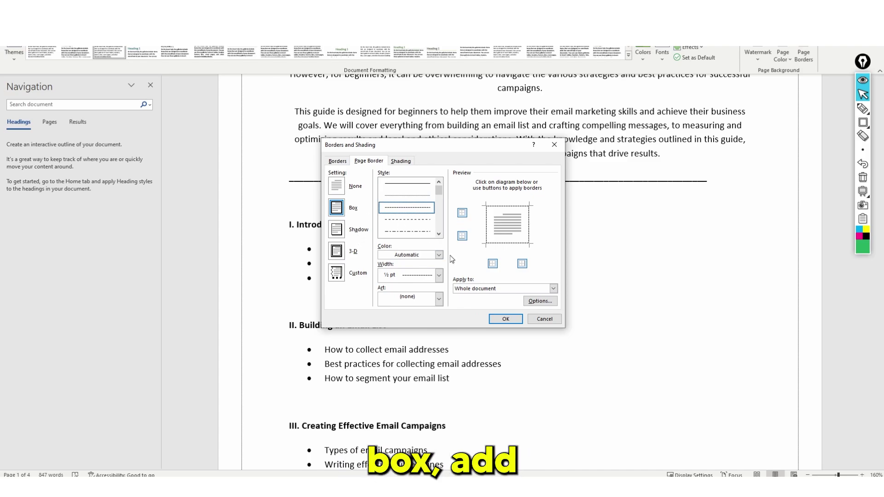
click(415, 196)
click(414, 185)
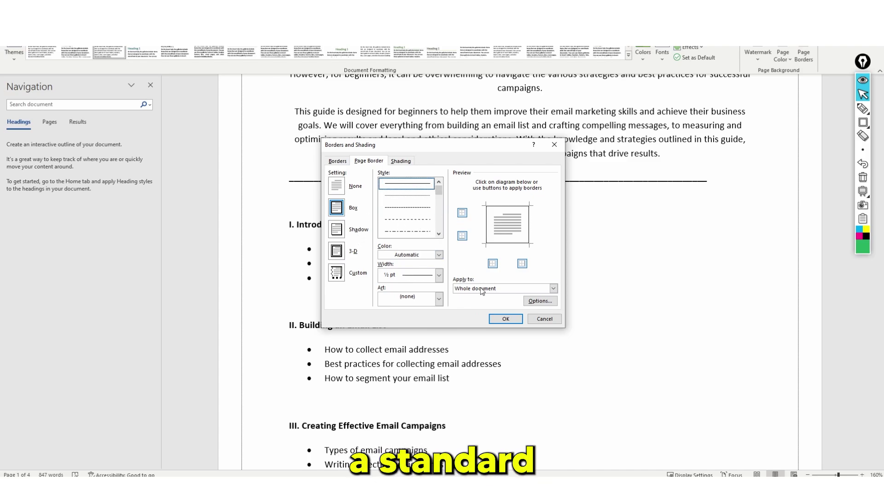
click(505, 319)
scroll(499, 316, up, 3)
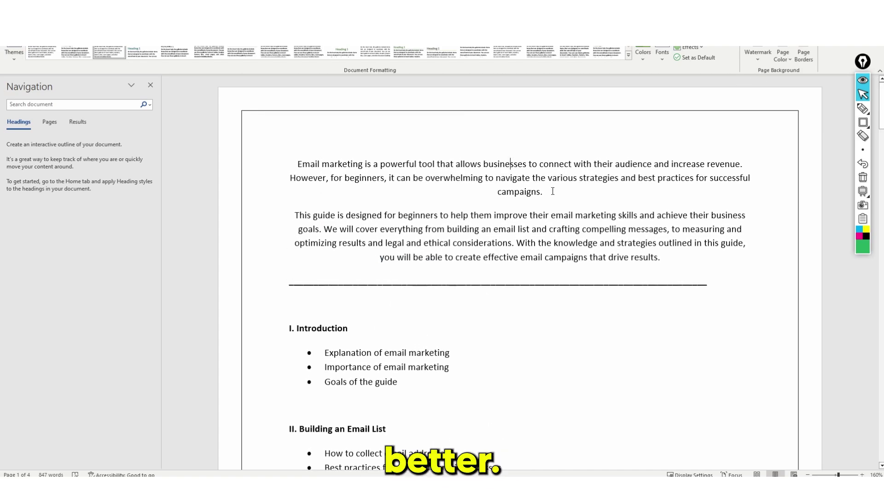
Step: Make the second introductory paragraph, starting with "This guide is designed for beginners", bold
drag(669, 258, 258, 215)
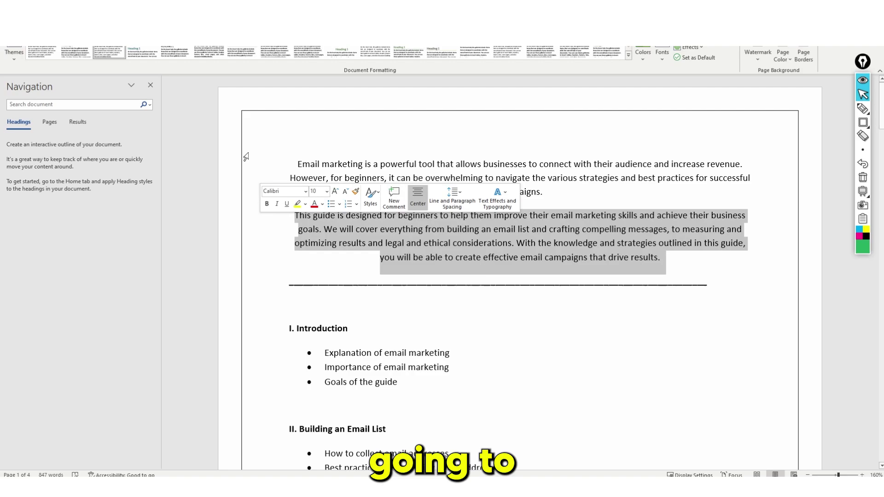
click(81, 39)
click(85, 54)
click(451, 178)
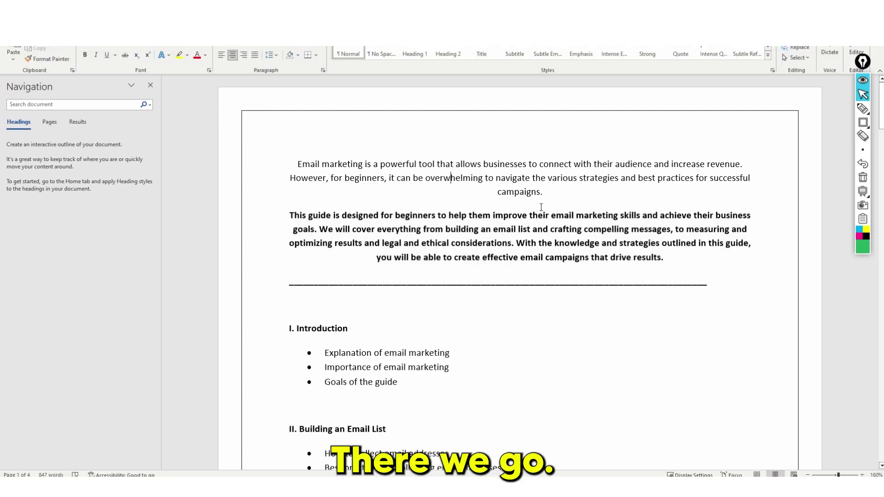
Step: Insert a new line above the first paragraph and enter the title "EMAIL MARKETING GUIDE BEGINNERS 2023"
key(Return)
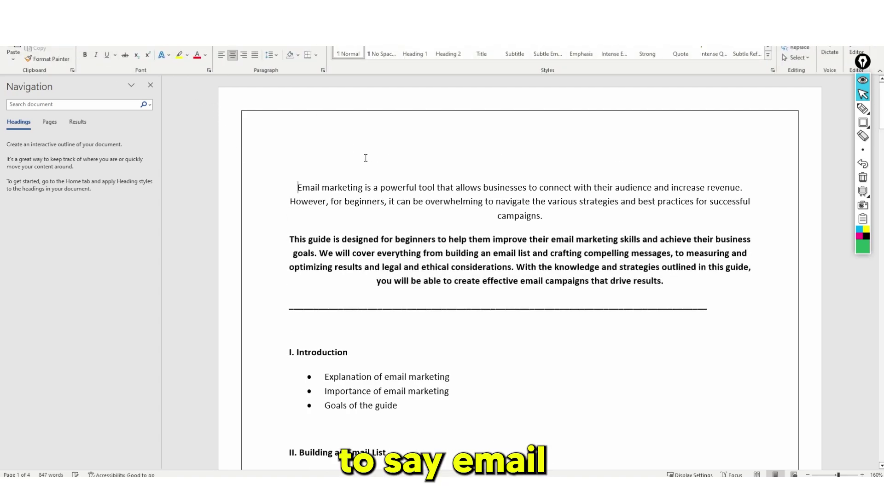
text(EMAI)
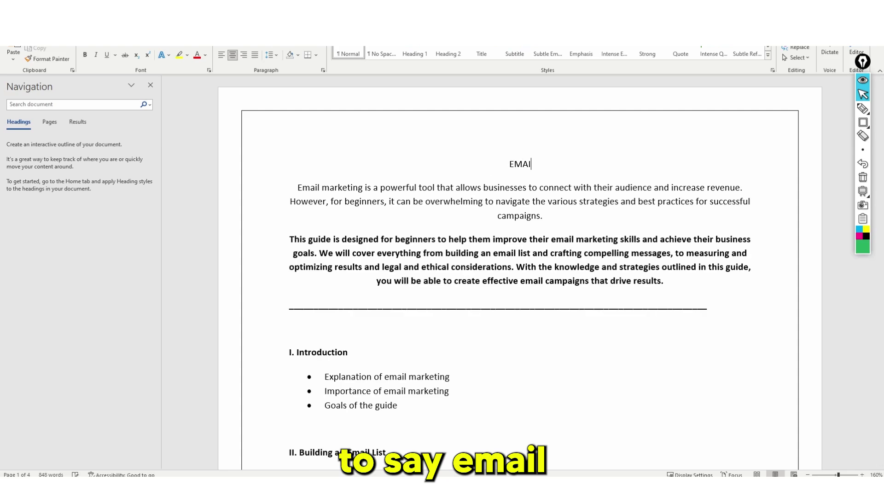
text(L MARKETING GU)
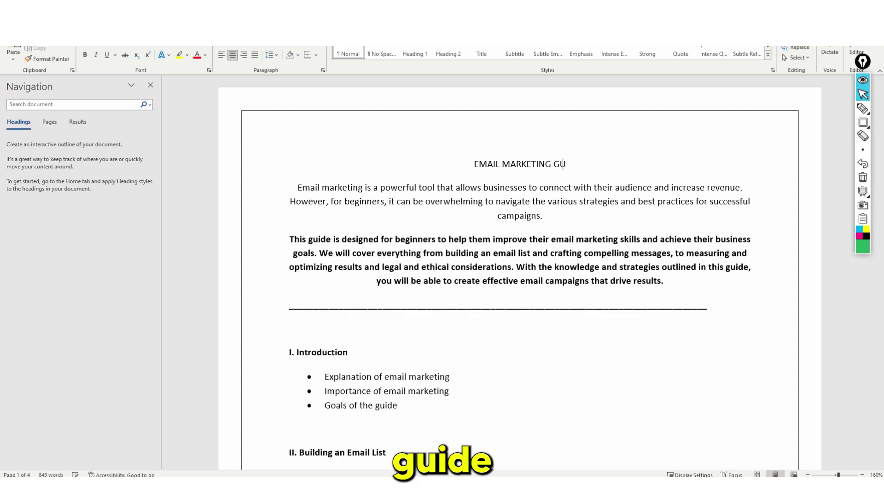
text(IDE BEGINNERS 2023)
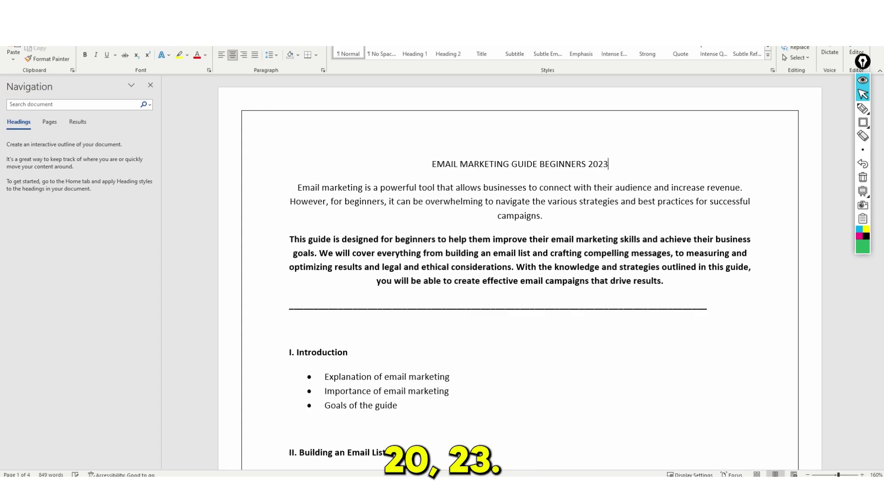
Step: Make the title line bold and increase its font size so it stands out above the body text
scroll(578, 118, down, 1)
triple_click(543, 131)
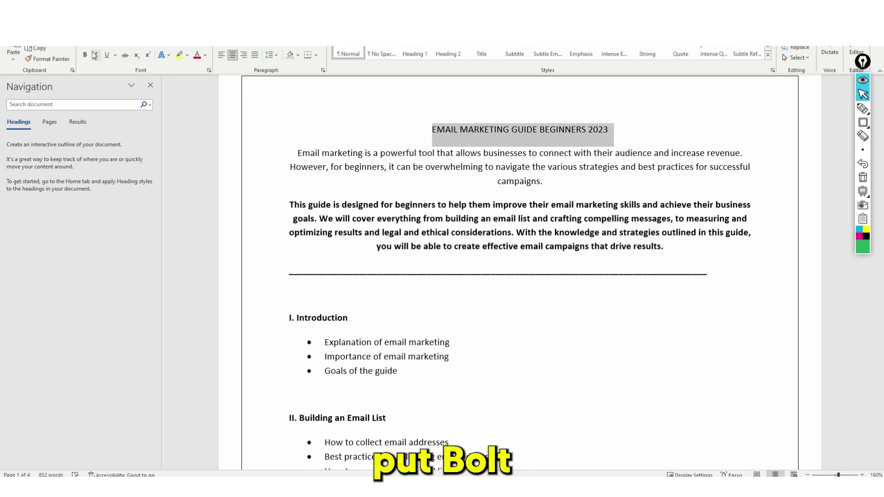
key(ctrl+b)
click(162, 46)
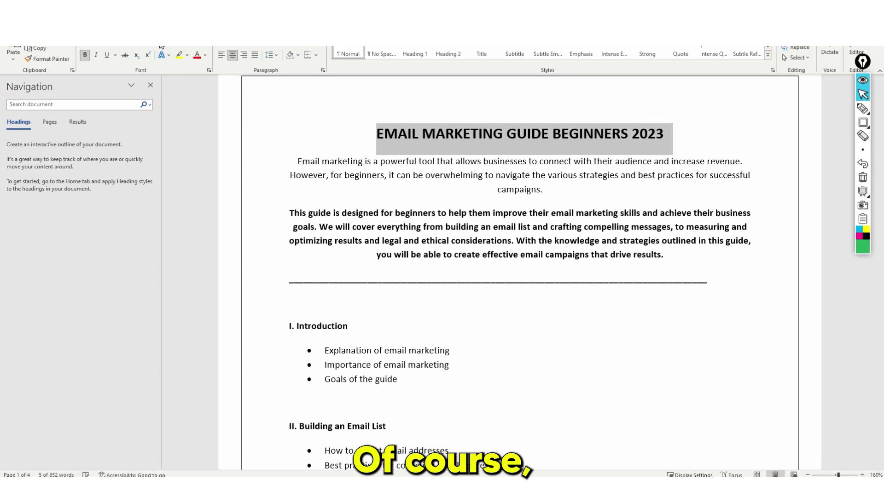
click(619, 201)
scroll(771, 141, up, 1)
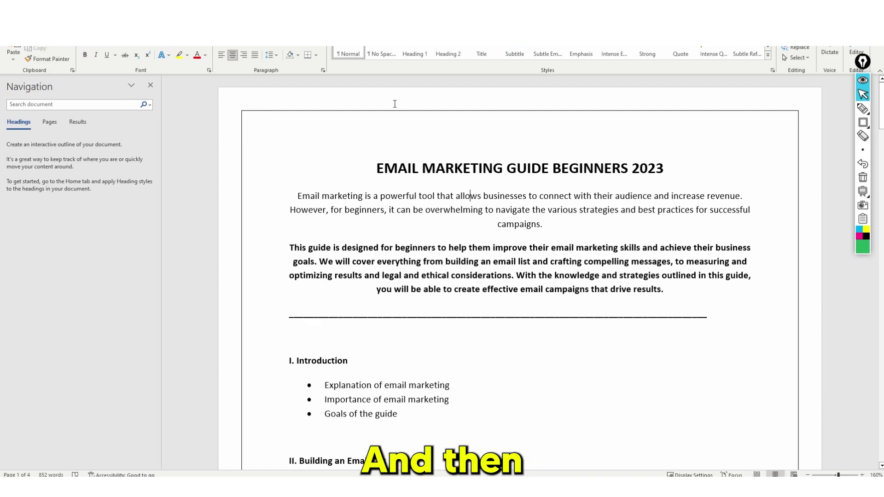
Step: Apply a different style set to the document and check the page border settings
click(406, 39)
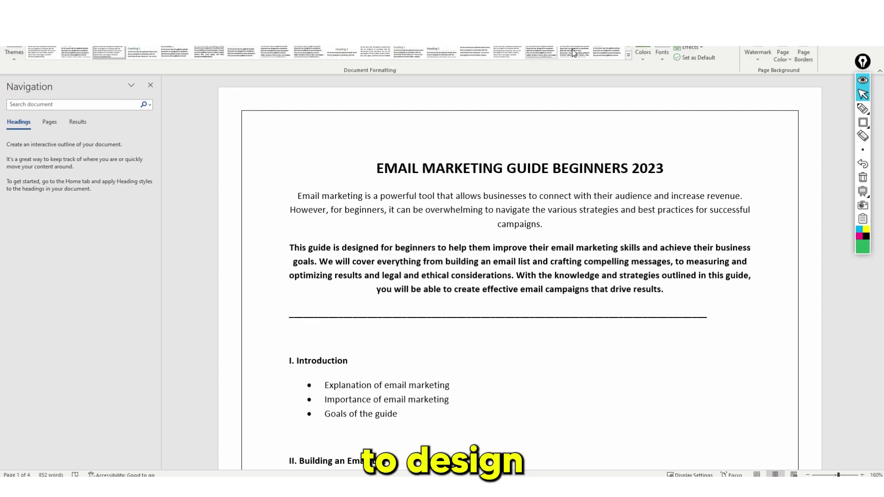
click(803, 55)
click(545, 319)
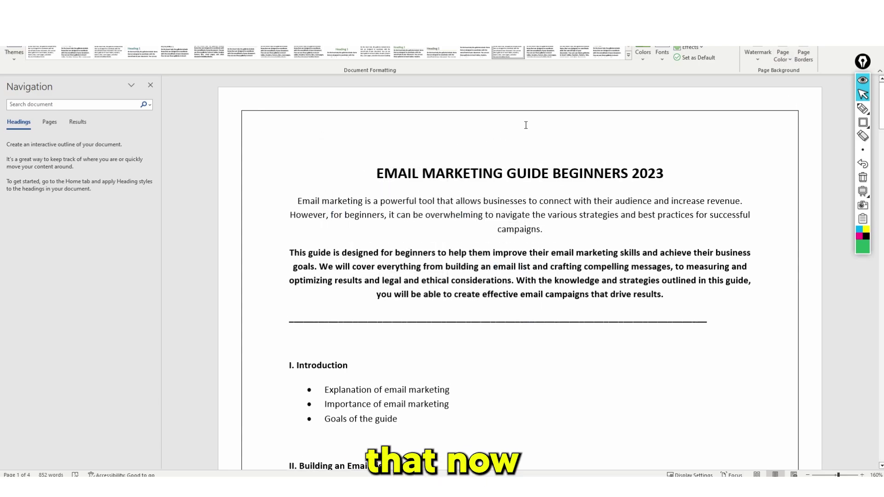
Step: Change the font of the entire document text to a heavy geometric sans-serif typeface
key(ctrl+a)
click(304, 39)
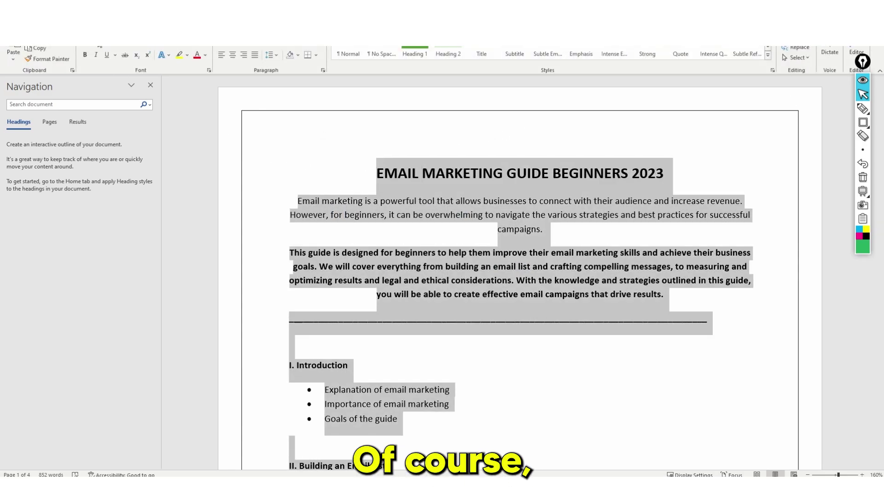
key(Return)
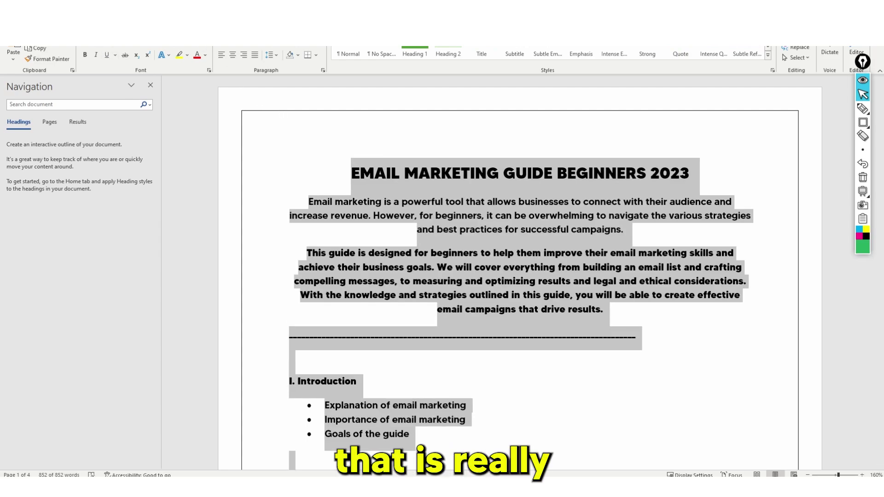
Step: Try Helvetica and other typefaces on the entire document text, settling on a light, narrow sans-serif font
key(Return)
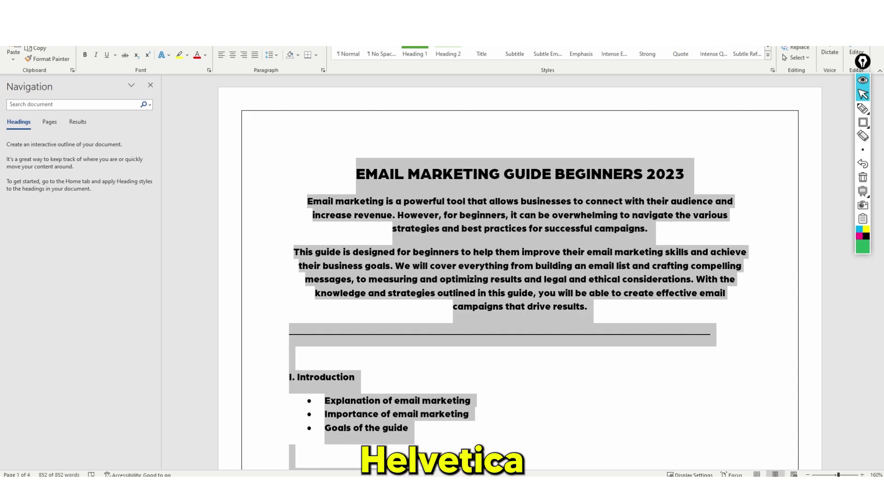
key(Return)
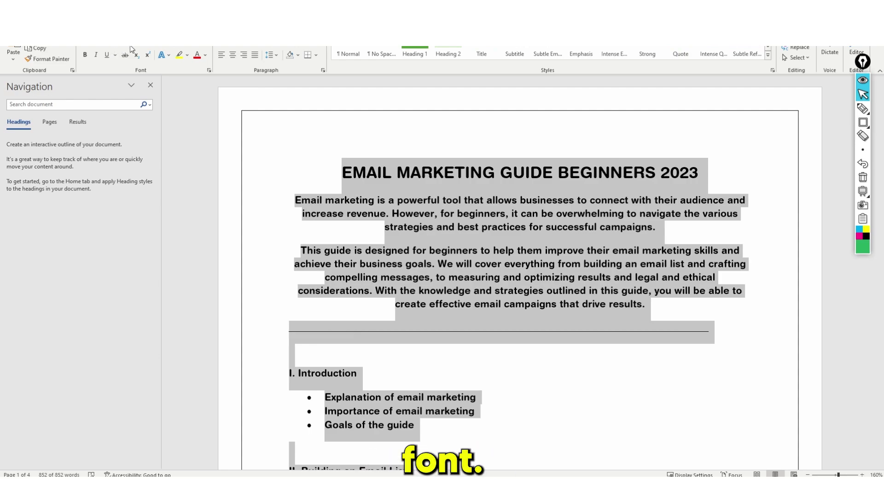
click(126, 47)
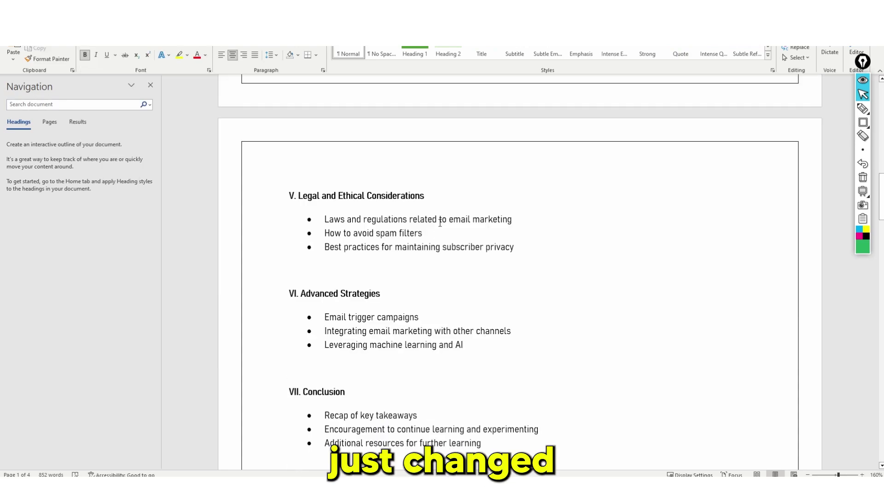
scroll(338, 233, up, 15)
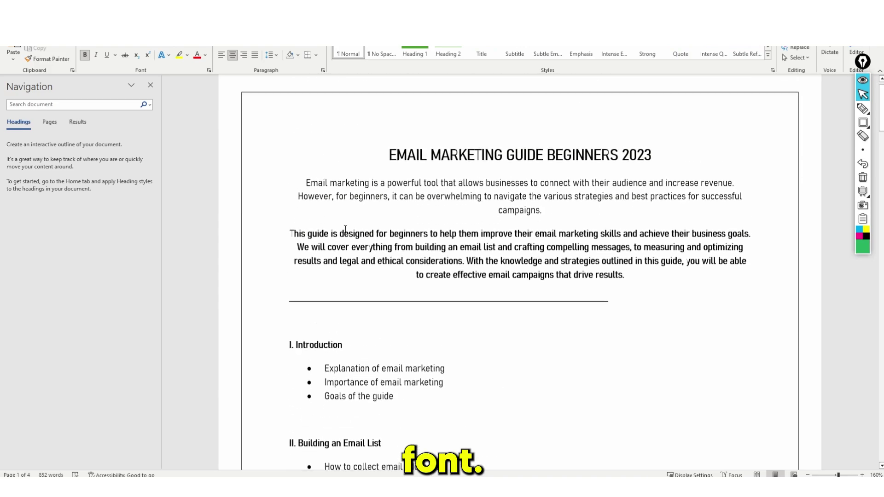
Step: Increase the font size of the title "EMAIL MARKETING GUIDE BEGINNERS 2023" and color it with the theme green
drag(625, 183, 389, 177)
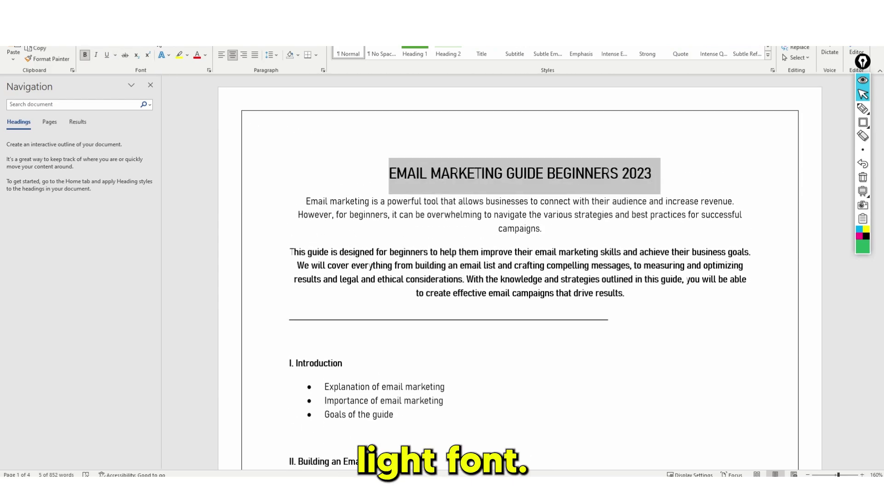
key(ctrl+shift+period)
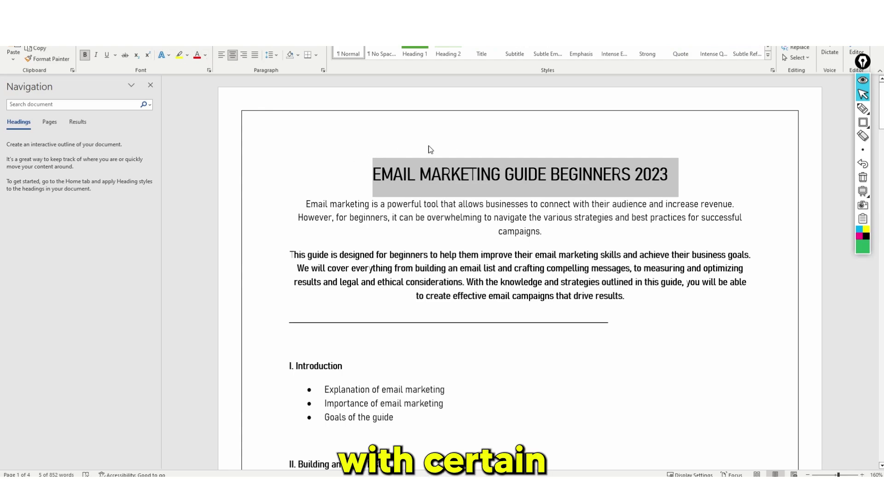
click(206, 56)
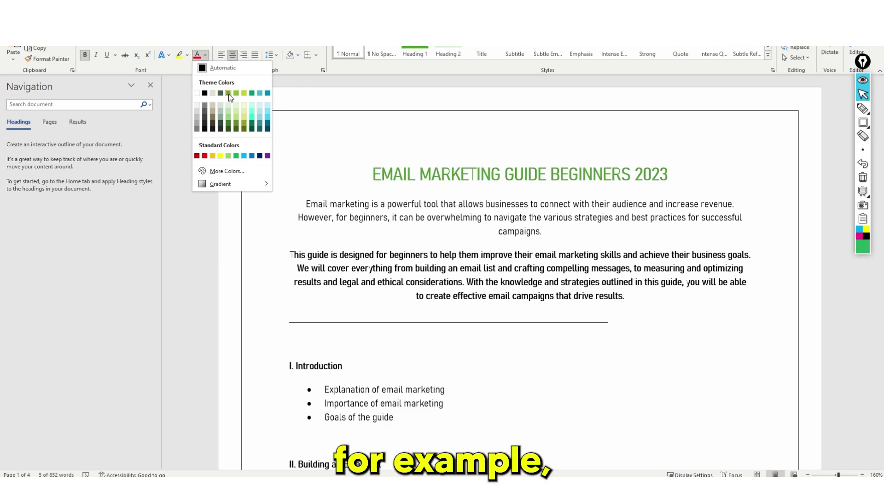
click(231, 94)
click(501, 174)
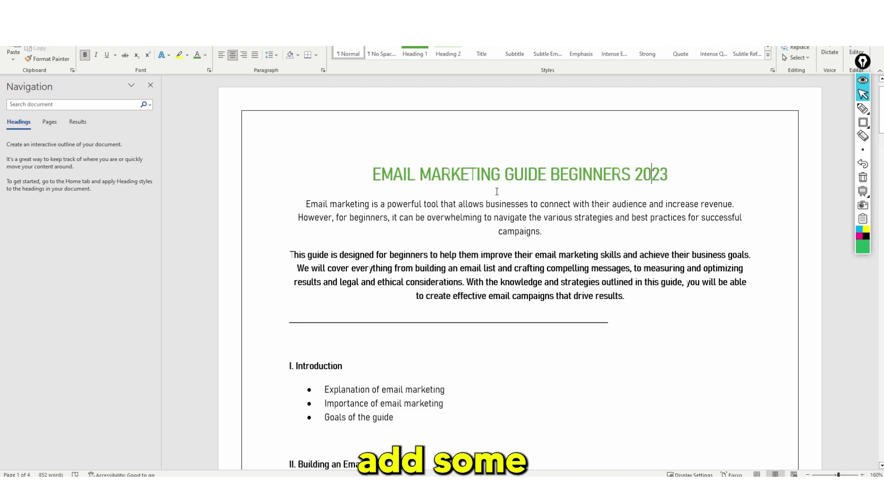
Step: Color the section headings "I. Introduction" and "II. Building an Email List" in the same green as the title
scroll(496, 191, down, 3)
scroll(497, 192, up, 1)
click(266, 265)
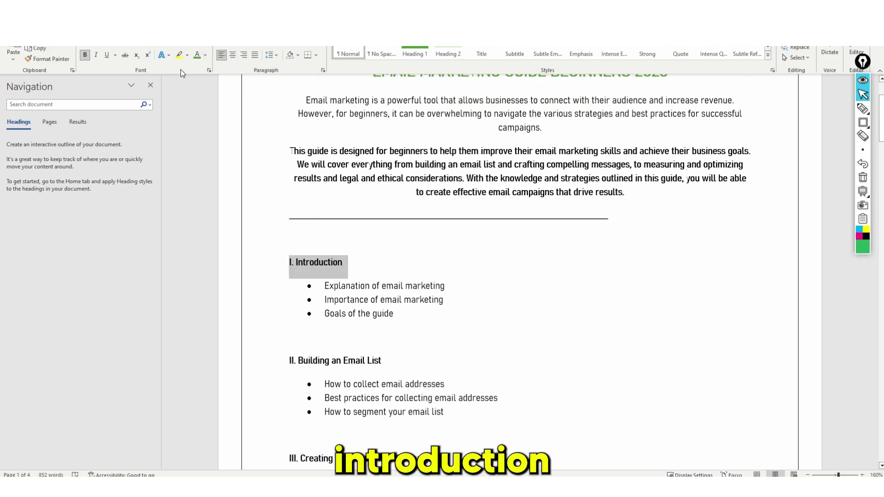
click(197, 55)
click(355, 258)
scroll(396, 282, down, 2)
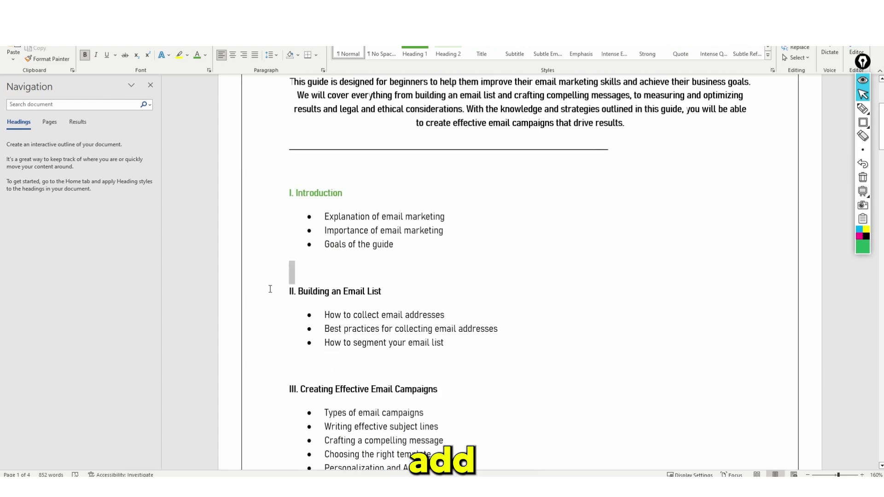
click(271, 288)
click(197, 55)
click(453, 197)
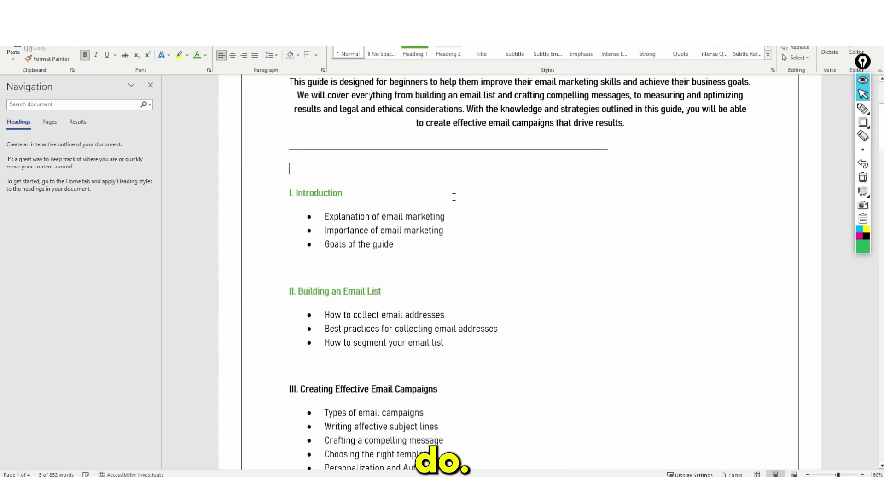
Step: Apply the green font color to the headings "III. Creating Effective Email Campaigns" and "IV. Measuring and Optimizing Results"
scroll(454, 197, up, 2)
scroll(442, 207, down, 12)
scroll(415, 185, up, 3)
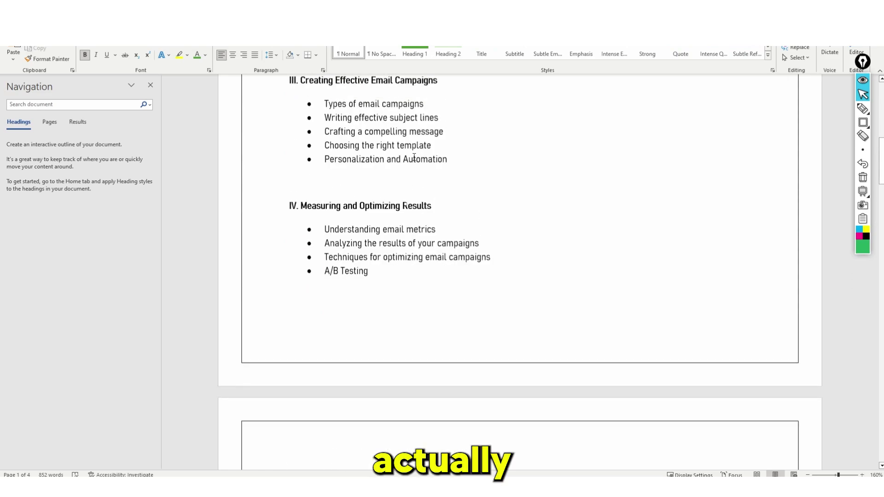
scroll(415, 158, up, 3)
drag(440, 181, 289, 181)
click(197, 54)
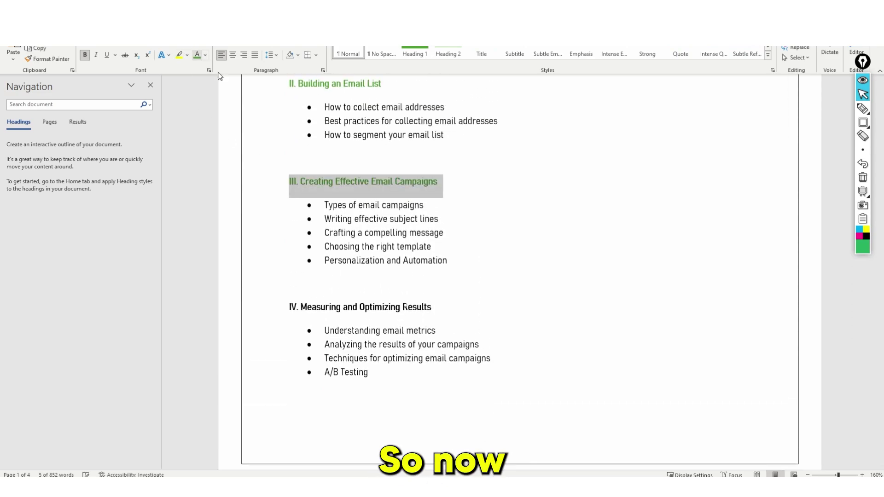
drag(435, 307, 289, 307)
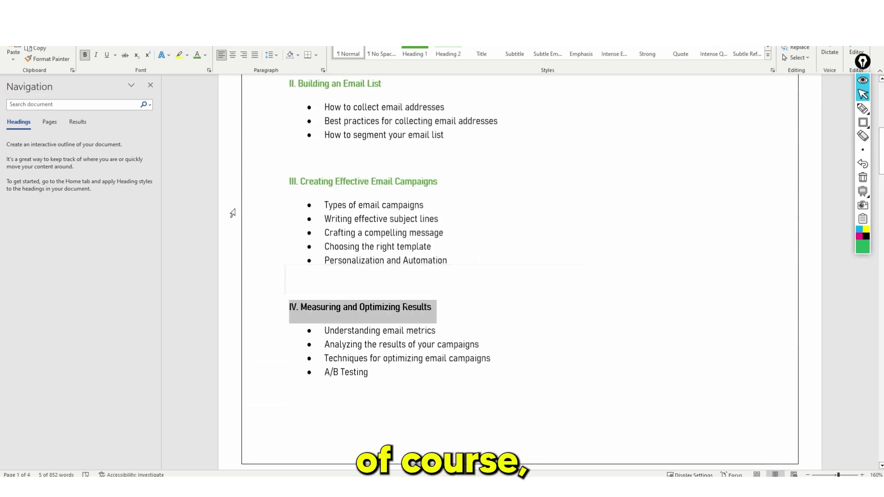
click(198, 55)
Step: Apply the green font color to the headings "V. Legal and Ethical Considerations" and "How to collect email addresses"
scroll(389, 231, up, 8)
scroll(507, 221, down, 12)
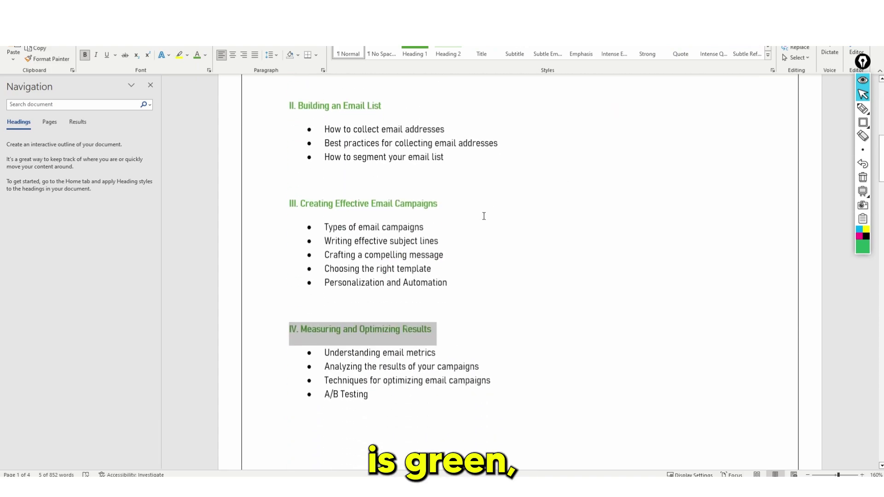
drag(428, 203, 277, 203)
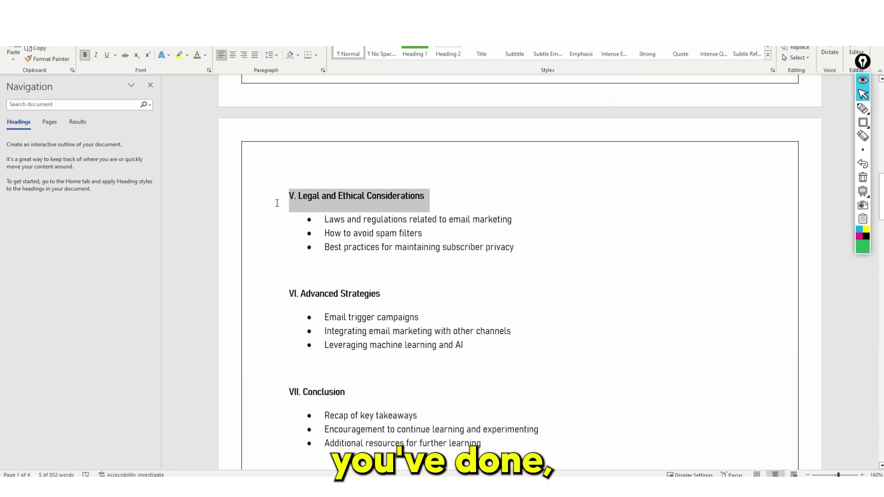
click(198, 56)
scroll(509, 228, down, 7)
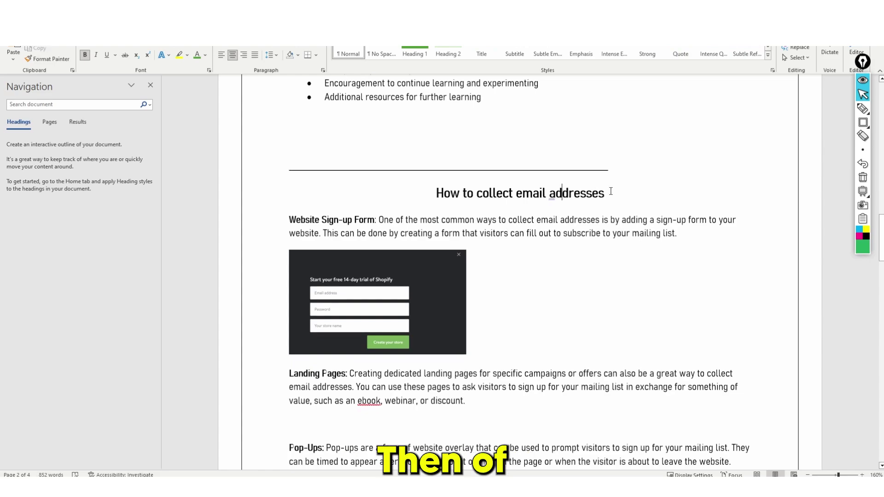
drag(607, 194, 435, 194)
click(198, 55)
click(534, 253)
Step: Color the paragraph label "Lead Magnets:" green to match the headings
scroll(535, 254, down, 10)
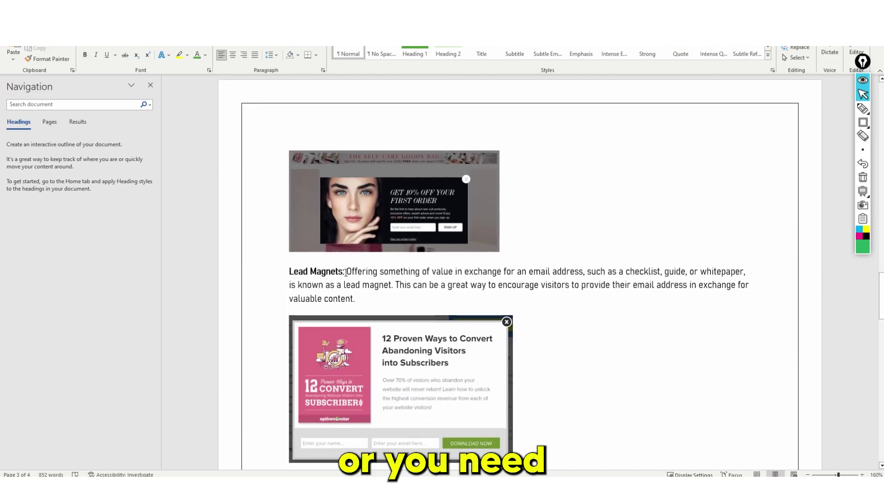
drag(346, 272, 287, 272)
click(198, 55)
click(445, 246)
scroll(445, 247, up, 20)
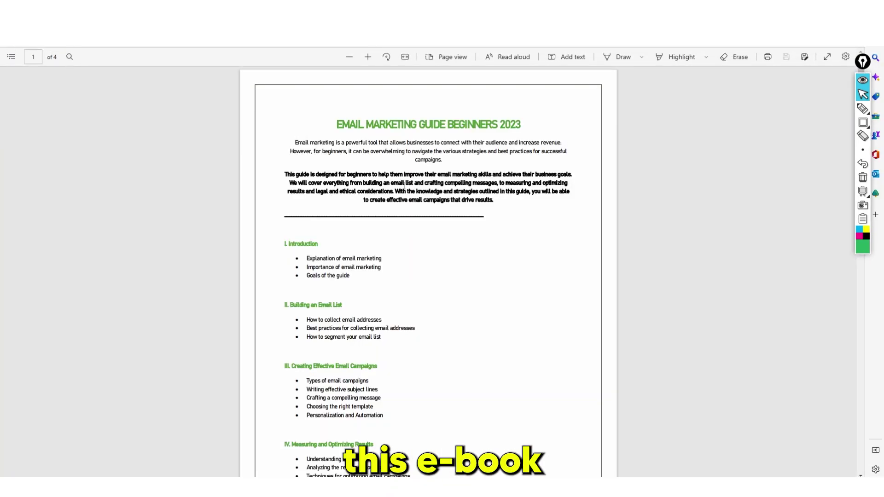
Step: Review the ebook's PDF version in the browser viewer from the title page through the last page, checking headings, images and layout
scroll(404, 185, up, 4)
scroll(368, 172, down, 2)
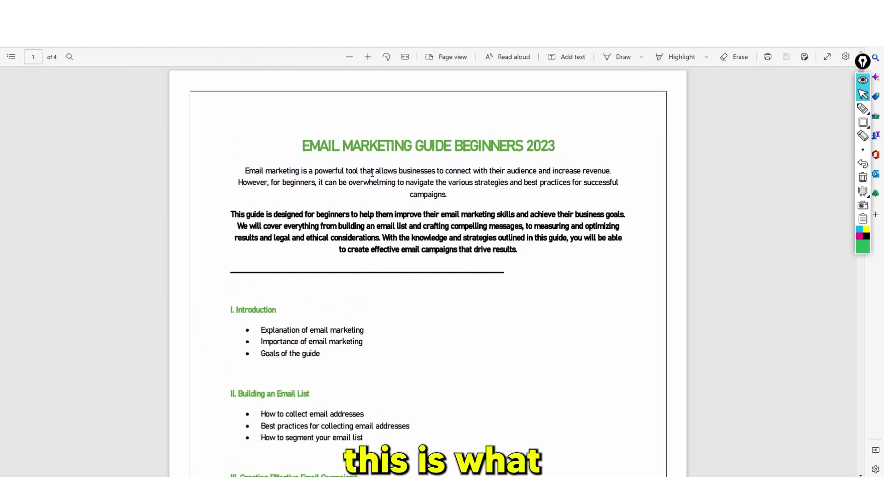
drag(317, 214, 517, 249)
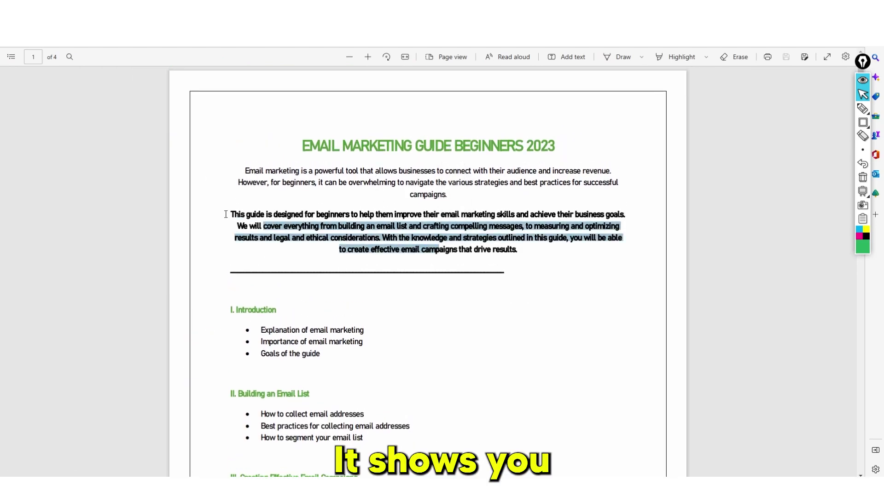
click(379, 182)
scroll(382, 148, down, 20)
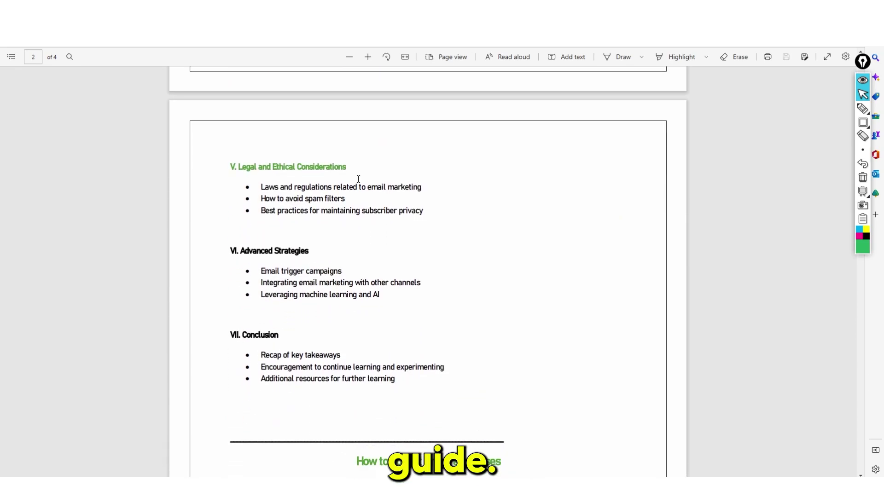
scroll(369, 193, up, 20)
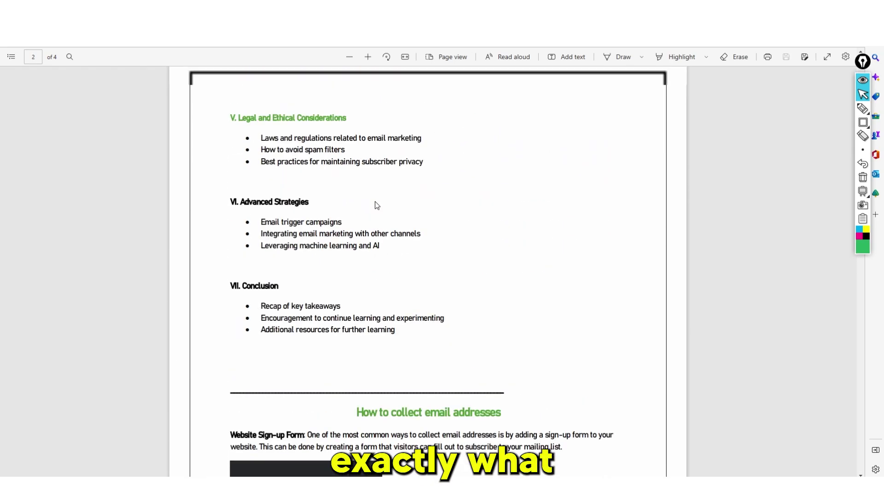
scroll(390, 215, down, 15)
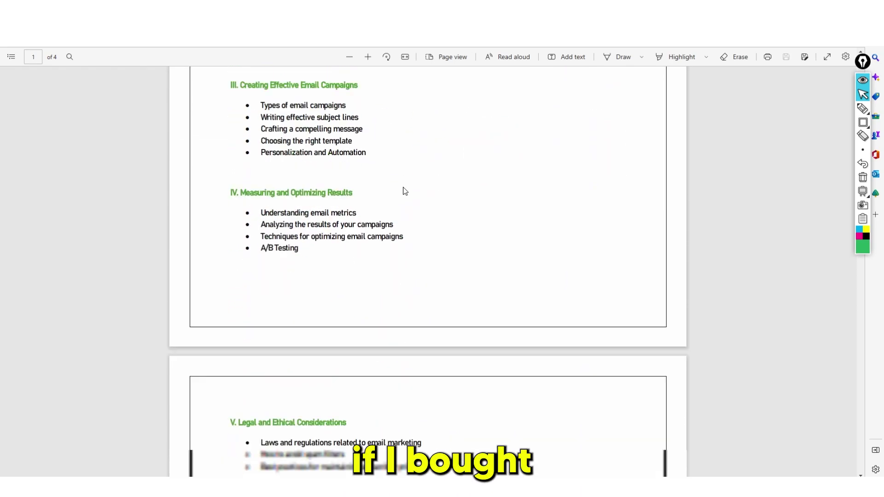
scroll(387, 202, up, 5)
scroll(377, 200, down, 7)
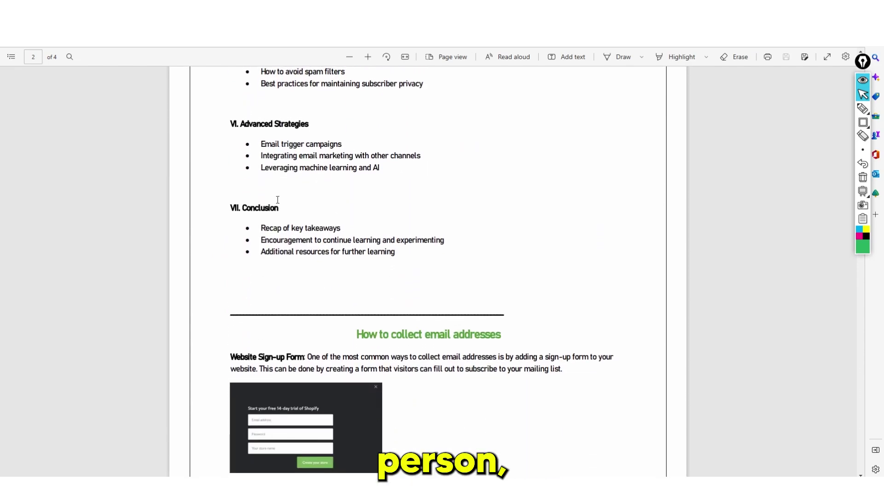
scroll(369, 244, down, 6)
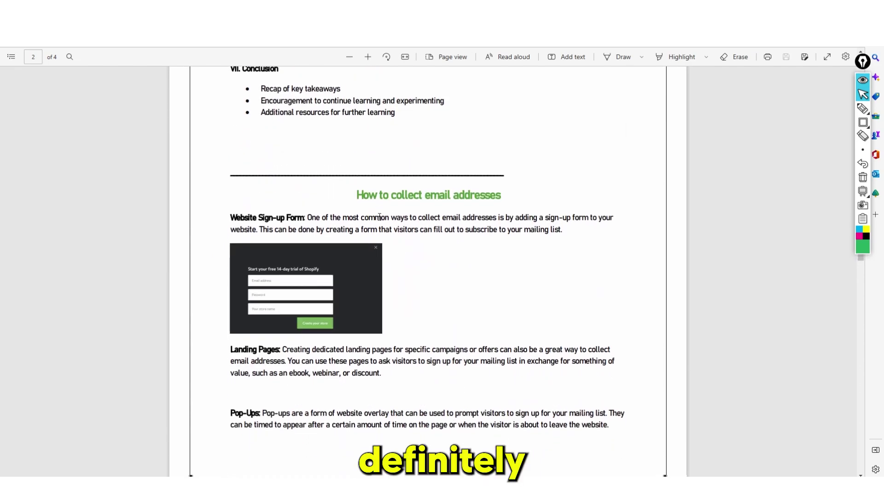
scroll(315, 242, down, 4)
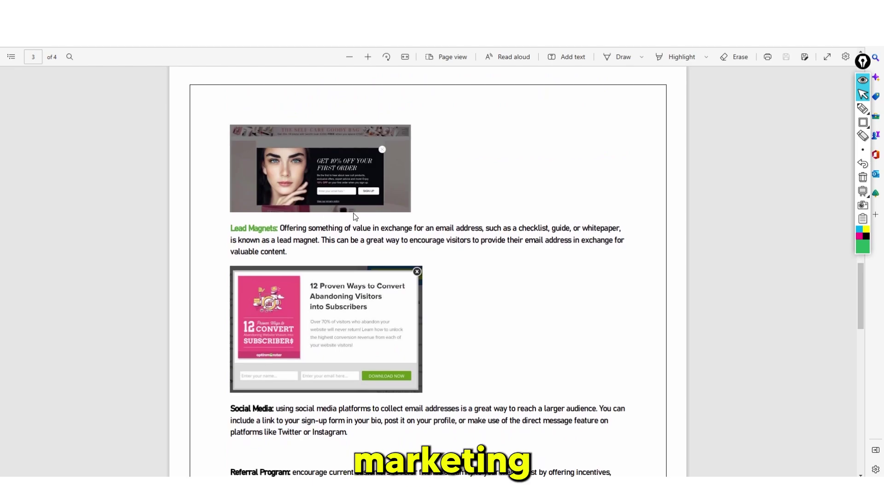
scroll(355, 216, down, 15)
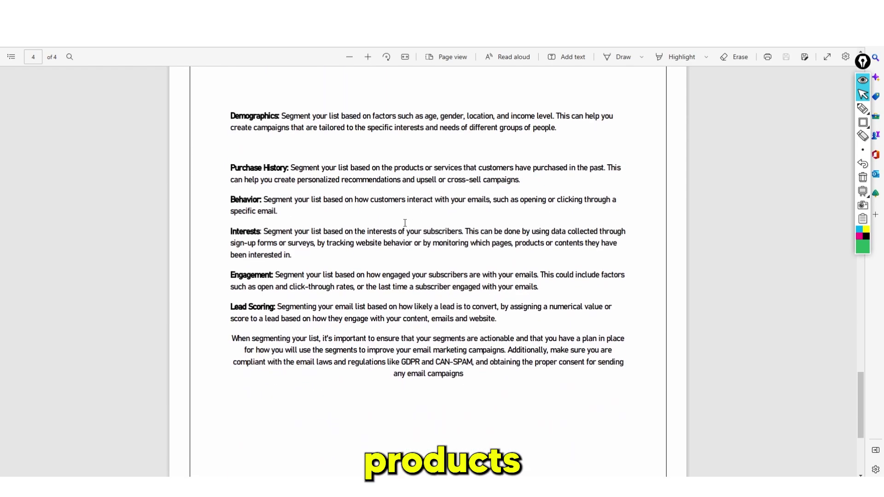
scroll(368, 235, down, 3)
scroll(405, 240, up, 20)
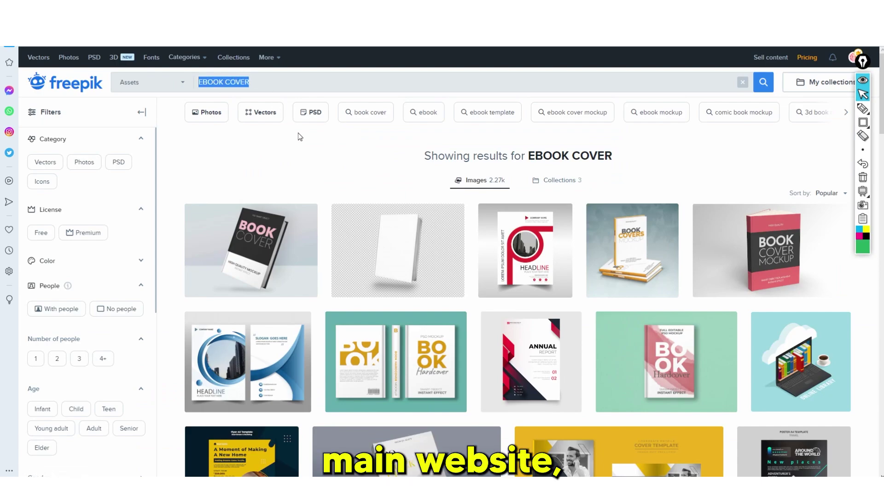
Step: Examine the first page of EBOOK COVER results for a green cover design that suits the ebook's headings
scroll(333, 134, down, 3)
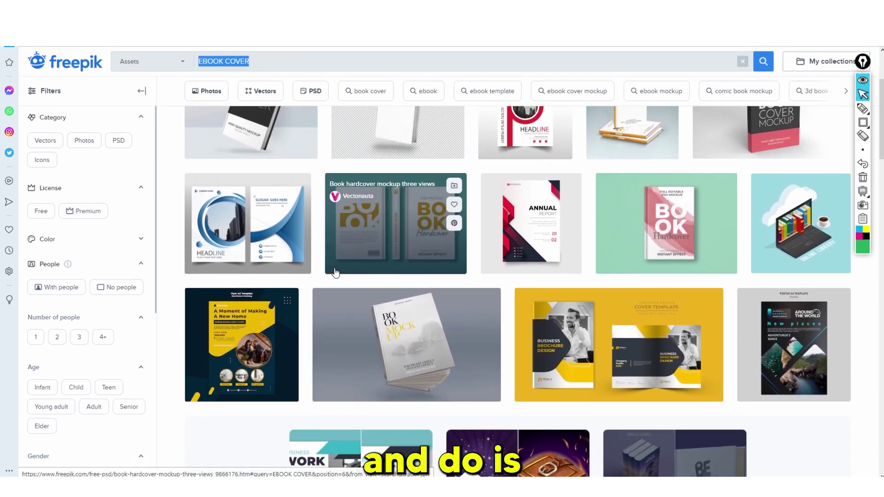
scroll(363, 263, down, 8)
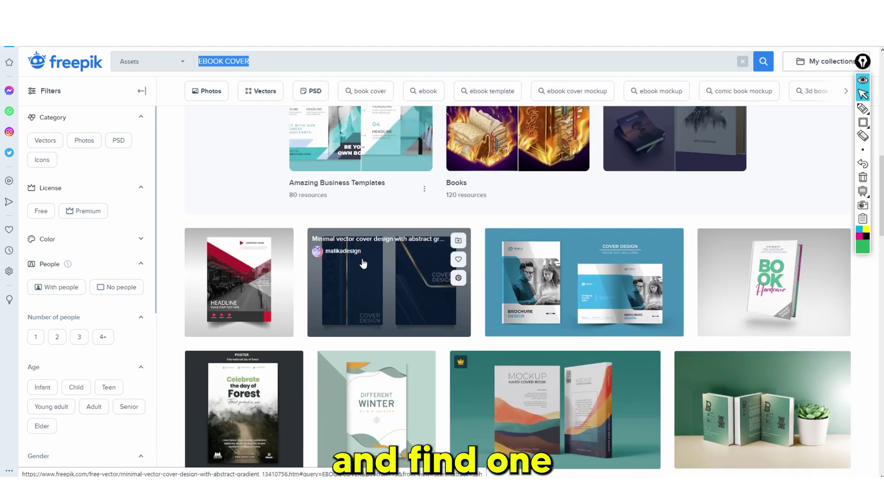
scroll(364, 263, down, 4)
scroll(322, 239, up, 1)
scroll(335, 243, down, 5)
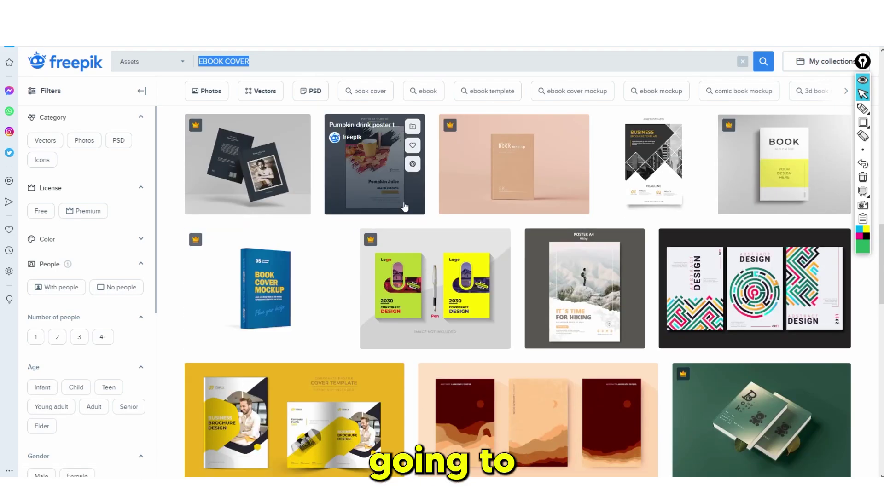
scroll(405, 207, down, 2)
scroll(331, 244, up, 3)
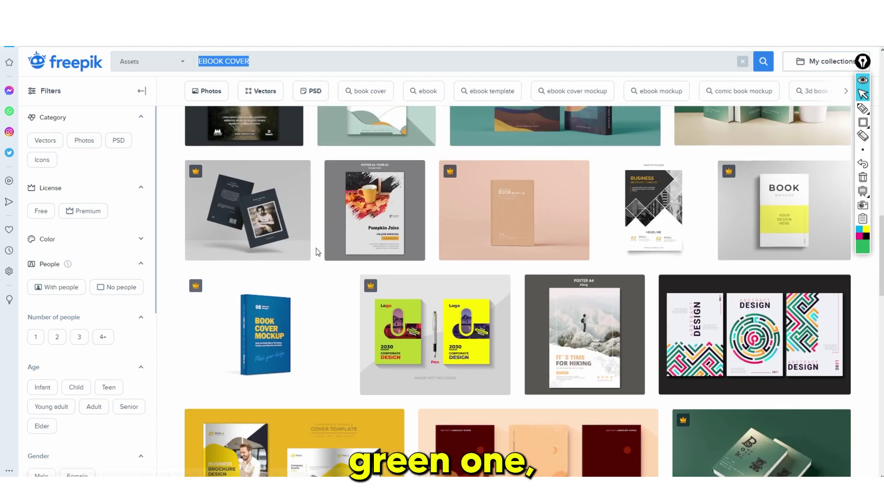
scroll(316, 249, down, 15)
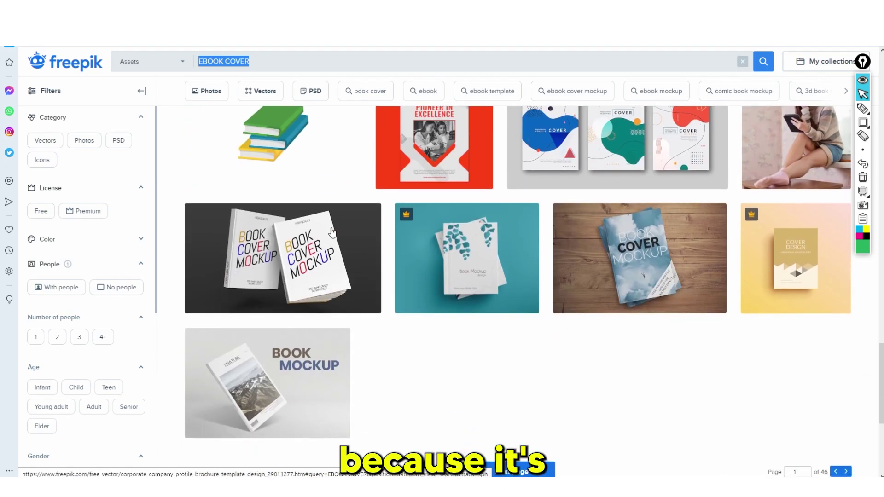
scroll(332, 232, up, 2)
scroll(316, 227, down, 4)
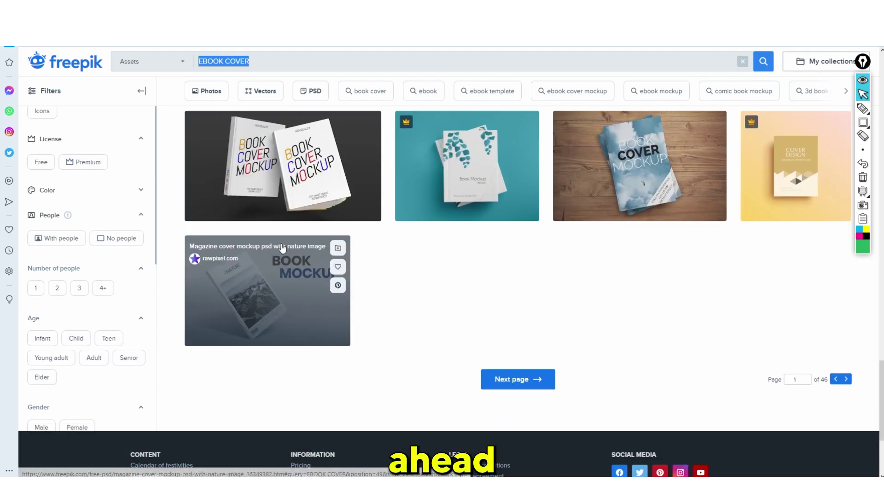
scroll(258, 260, up, 10)
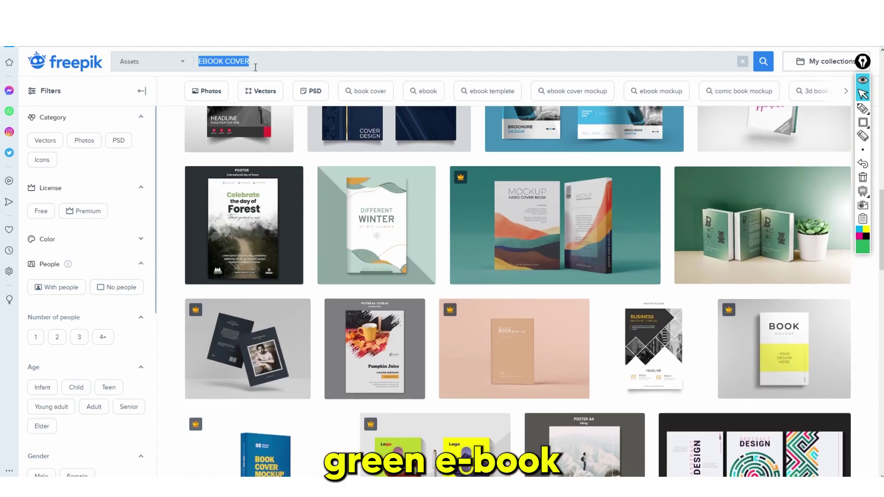
Step: Search the assets for "EBOOK COVER GREEN" and look over the results for a suitable cover
click(256, 66)
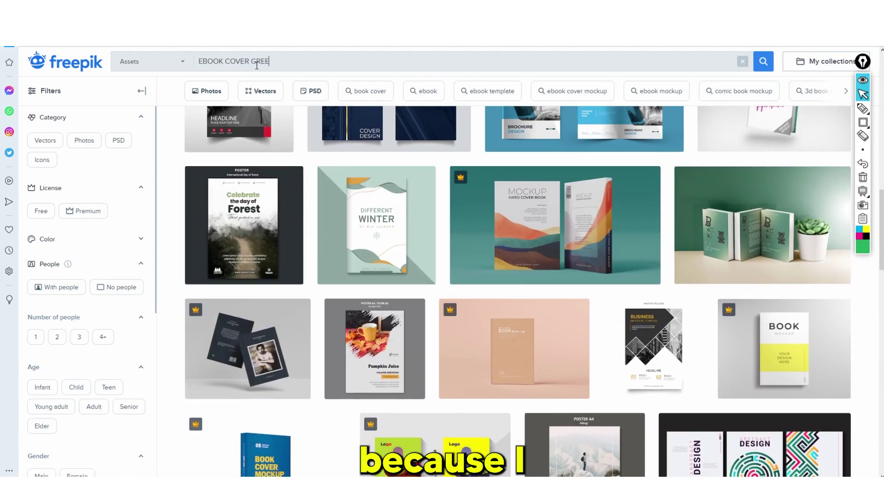
key(Return)
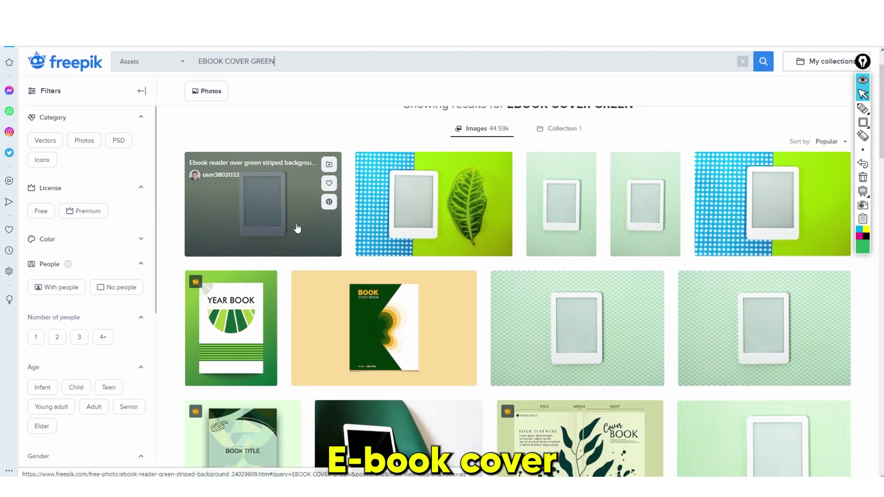
scroll(407, 265, down, 4)
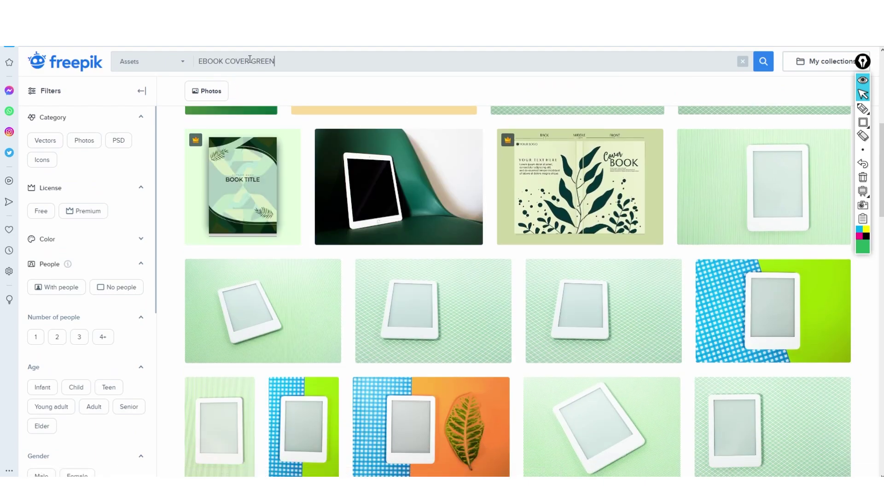
Step: Shorten the search to "EBOOK COVER" and browse the first page of results for a green design
drag(250, 60, 617, 94)
key(Return)
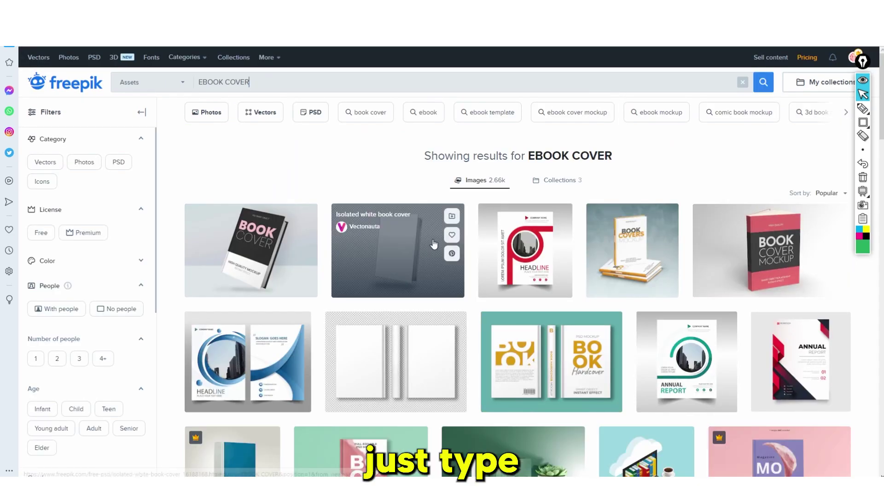
scroll(458, 196, down, 4)
scroll(422, 261, down, 15)
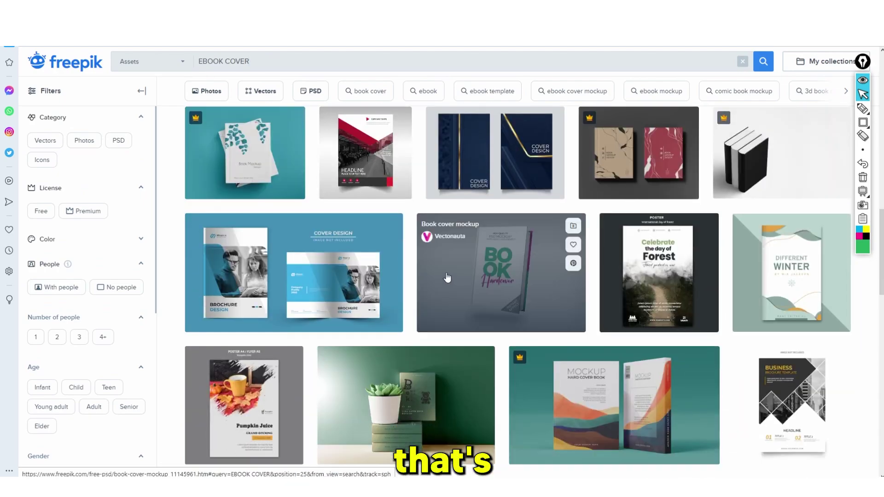
scroll(492, 296, up, 4)
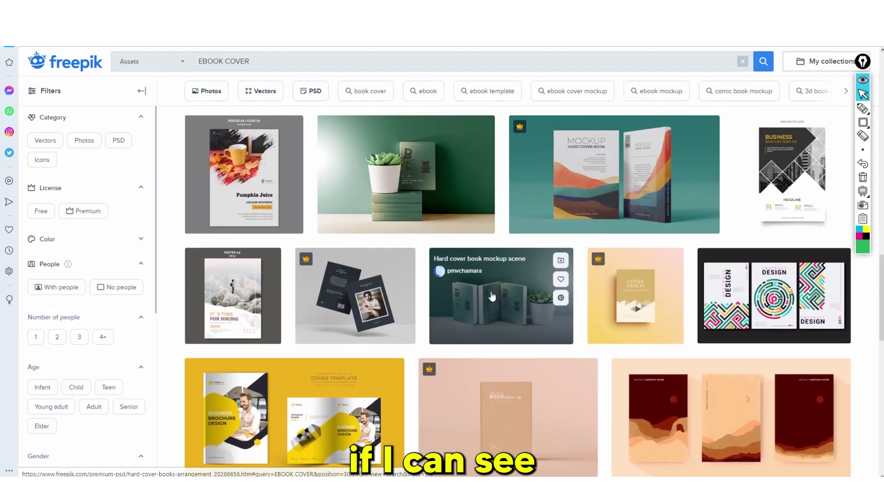
scroll(464, 433, down, 8)
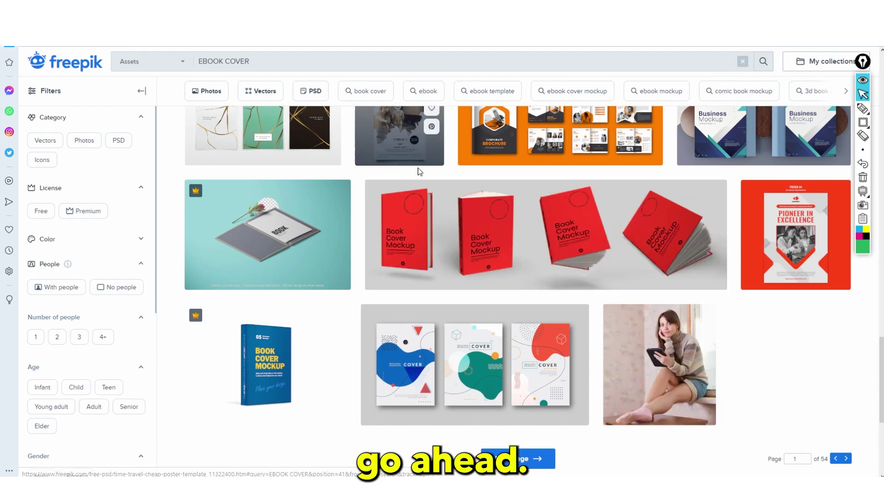
Step: Try to download the green company profile multipage brochure design template from the second results page, cancel the save and close its preview
scroll(405, 166, up, 20)
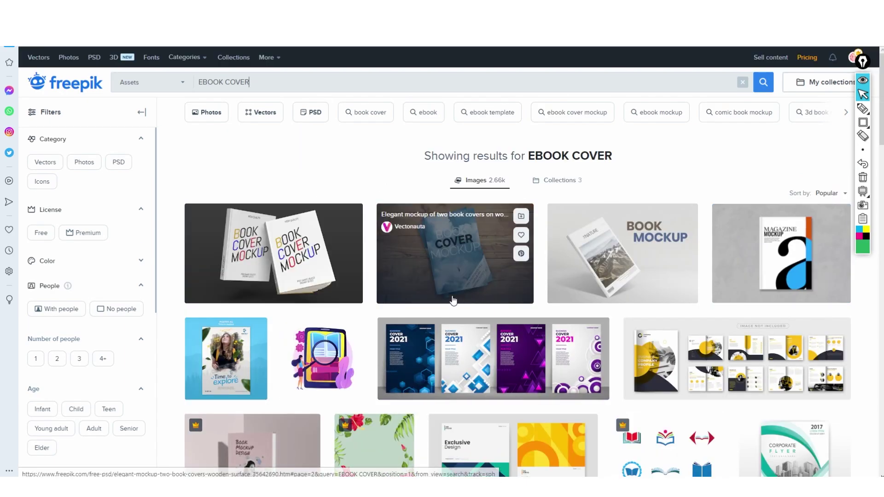
scroll(539, 225, down, 4)
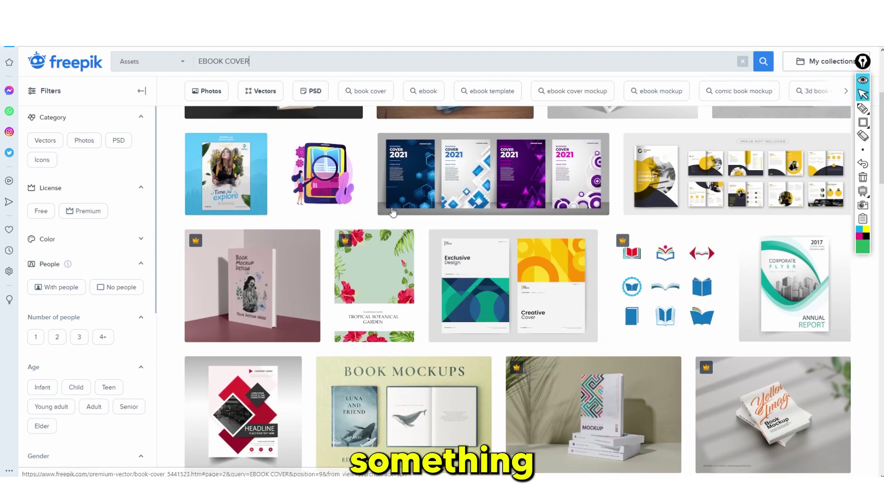
scroll(539, 225, down, 8)
click(329, 230)
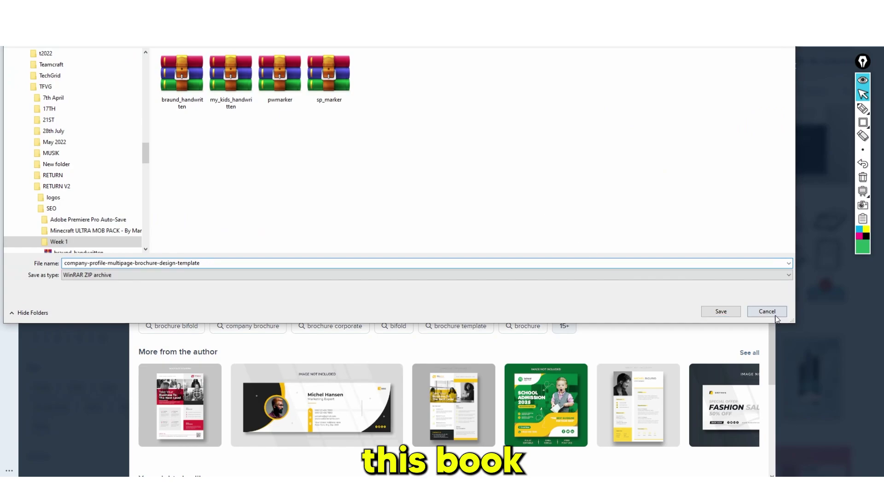
click(775, 316)
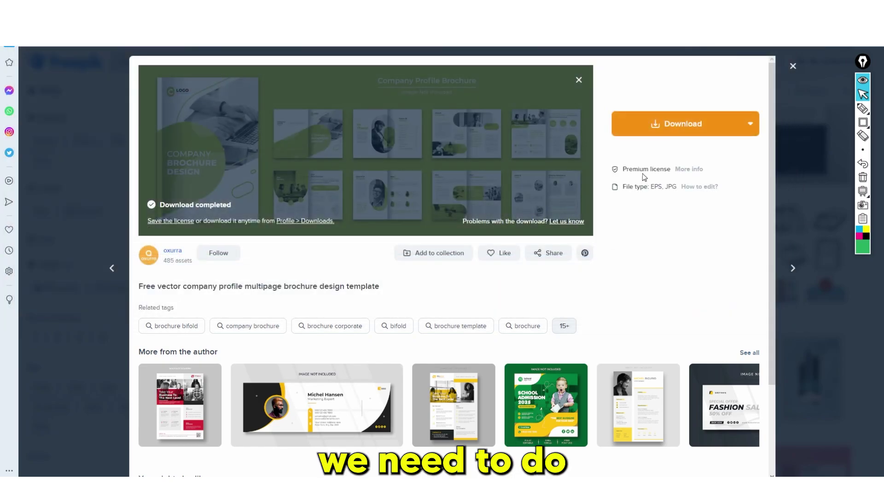
click(793, 66)
Step: Browse the remaining cover designs on the second page of EBOOK COVER results
scroll(399, 217, down, 5)
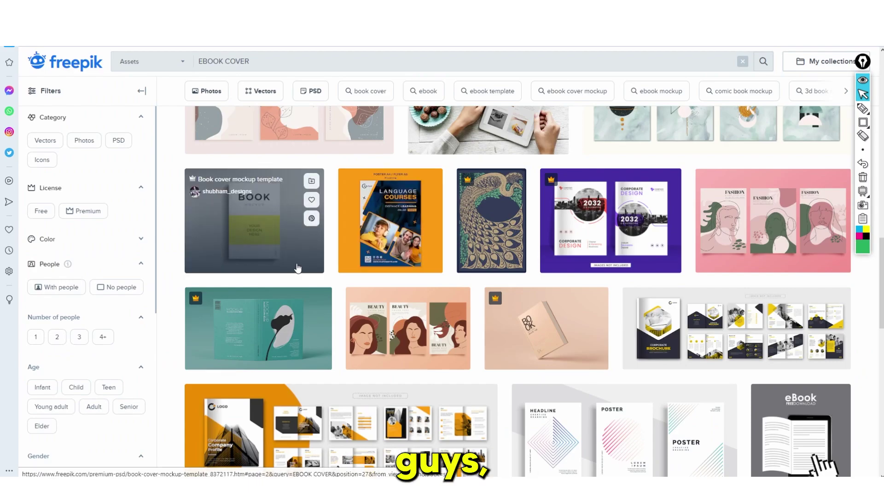
scroll(230, 251, down, 4)
scroll(285, 242, down, 3)
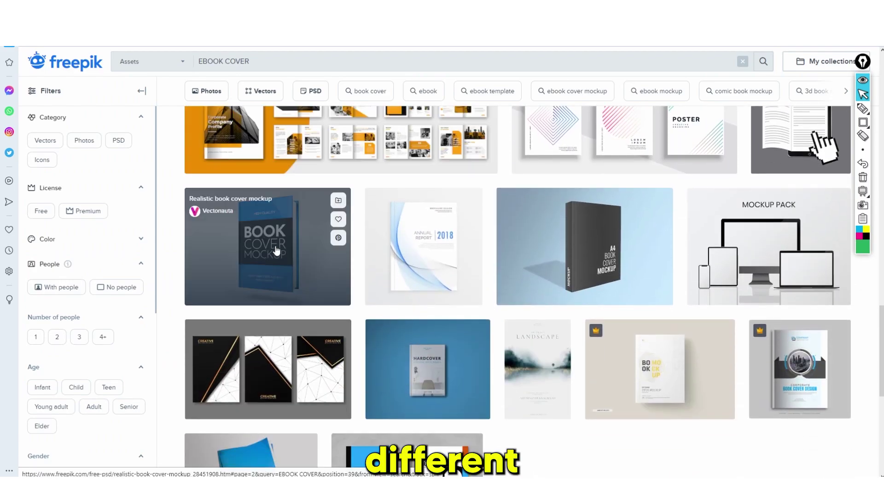
scroll(300, 235, down, 4)
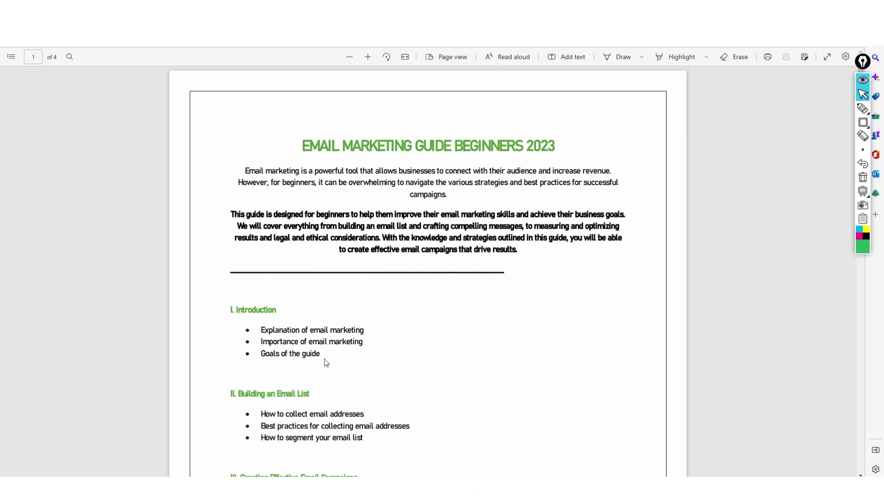
Step: Switch to the ebook's PDF and skim it from the title page to the email list segmentation section
scroll(323, 288, down, 10)
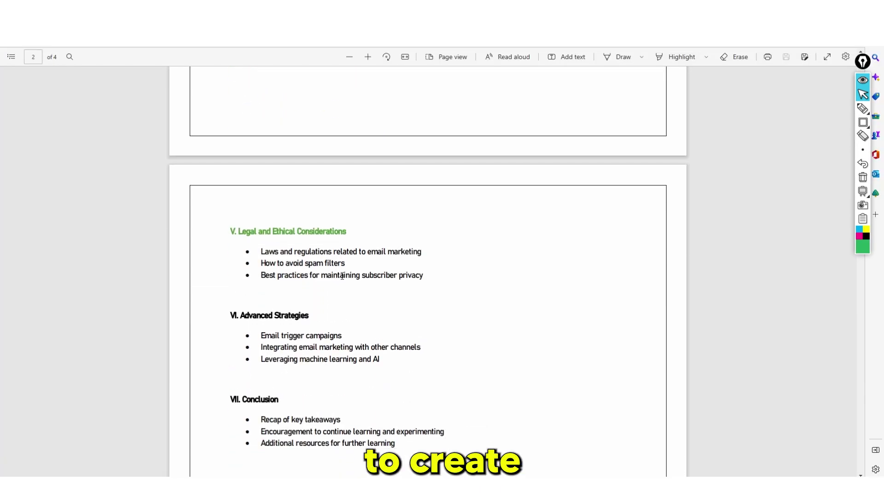
scroll(342, 276, down, 15)
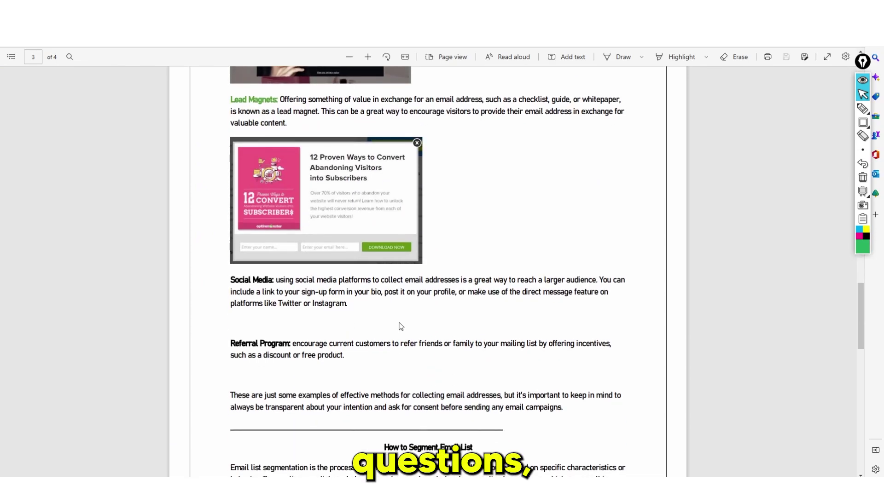
scroll(429, 385, down, 5)
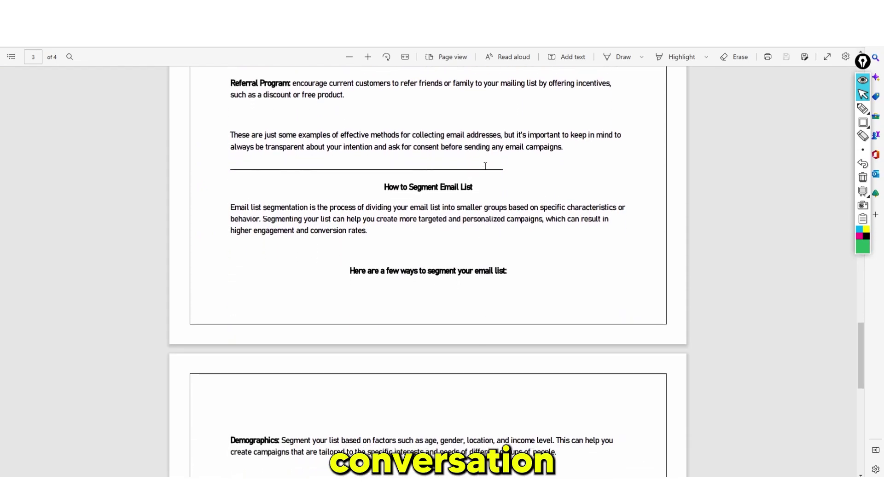
scroll(482, 172, up, 10)
scroll(430, 164, down, 10)
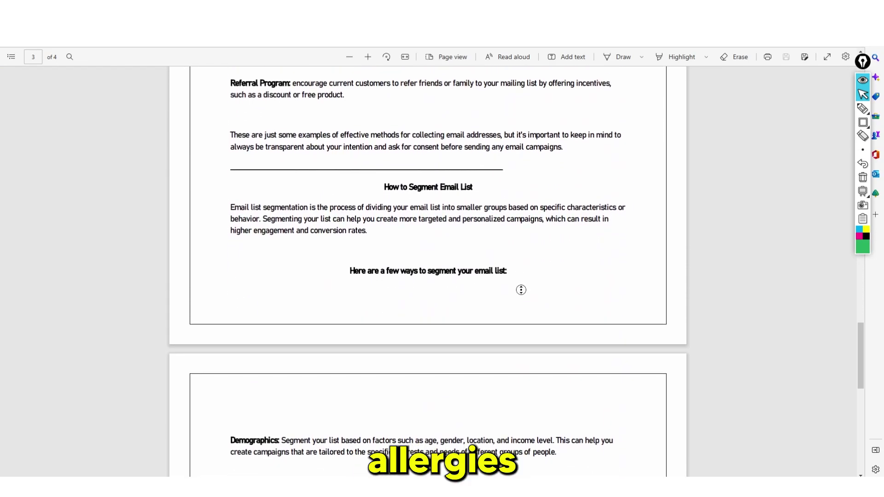